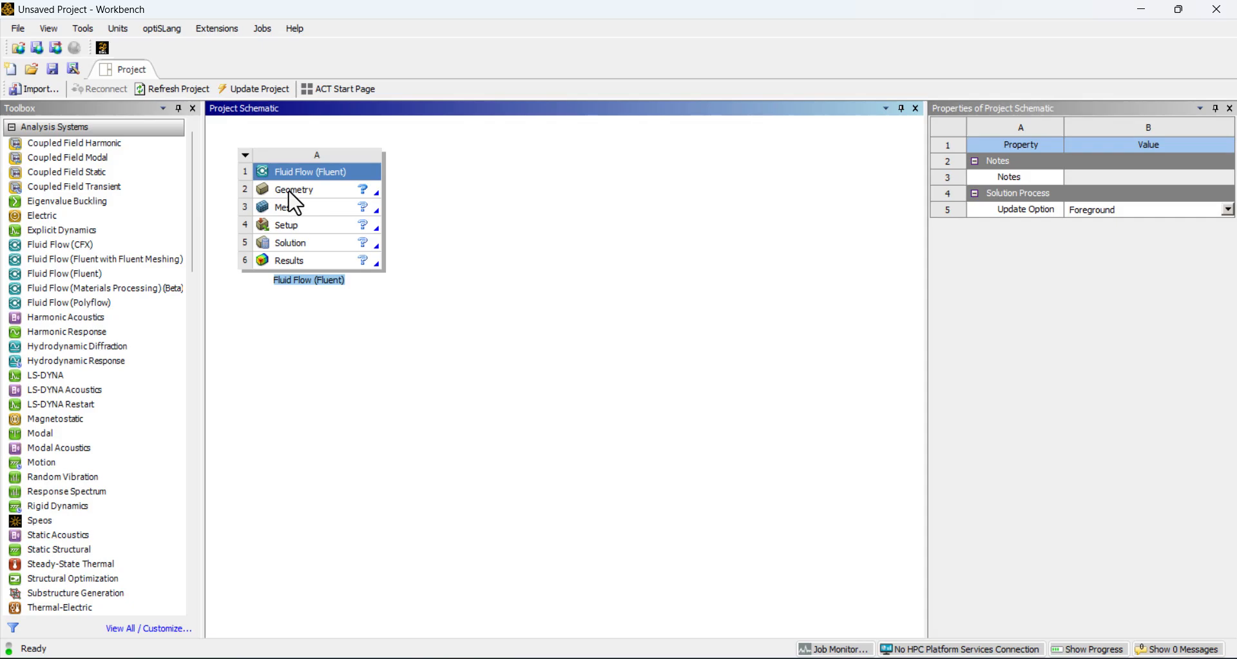
Step: Set the Geometry component's analysis type to 2D and open a new SpaceClaim geometry for it
click(289, 190)
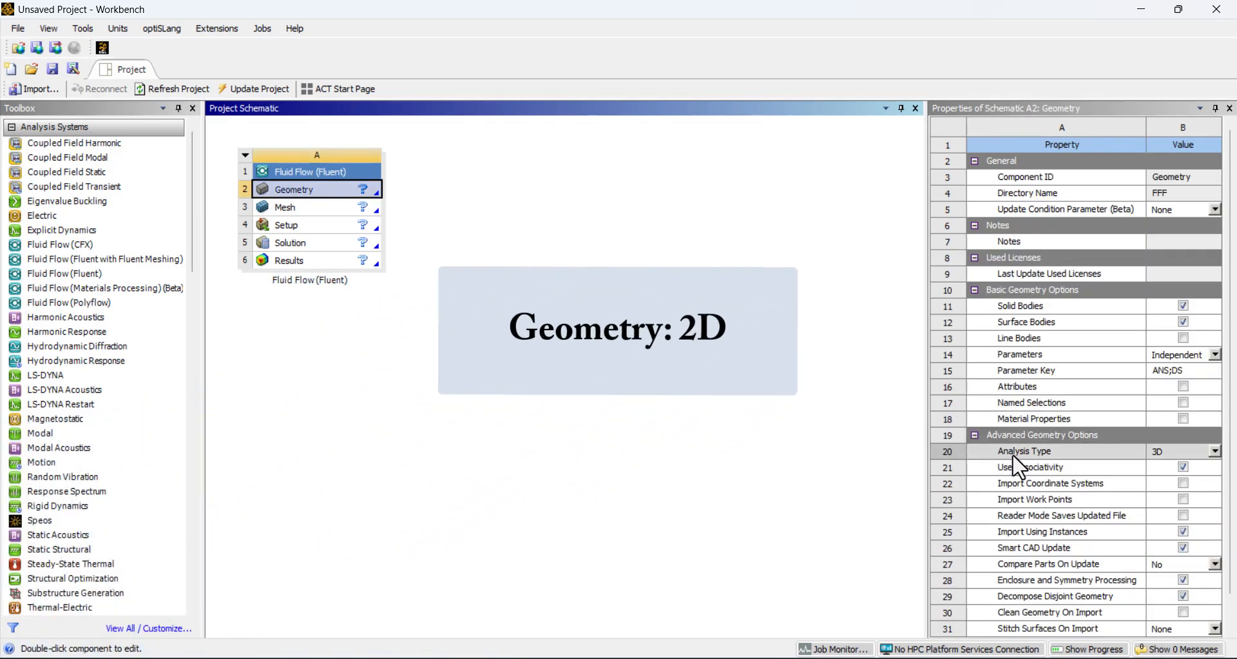
click(1214, 451)
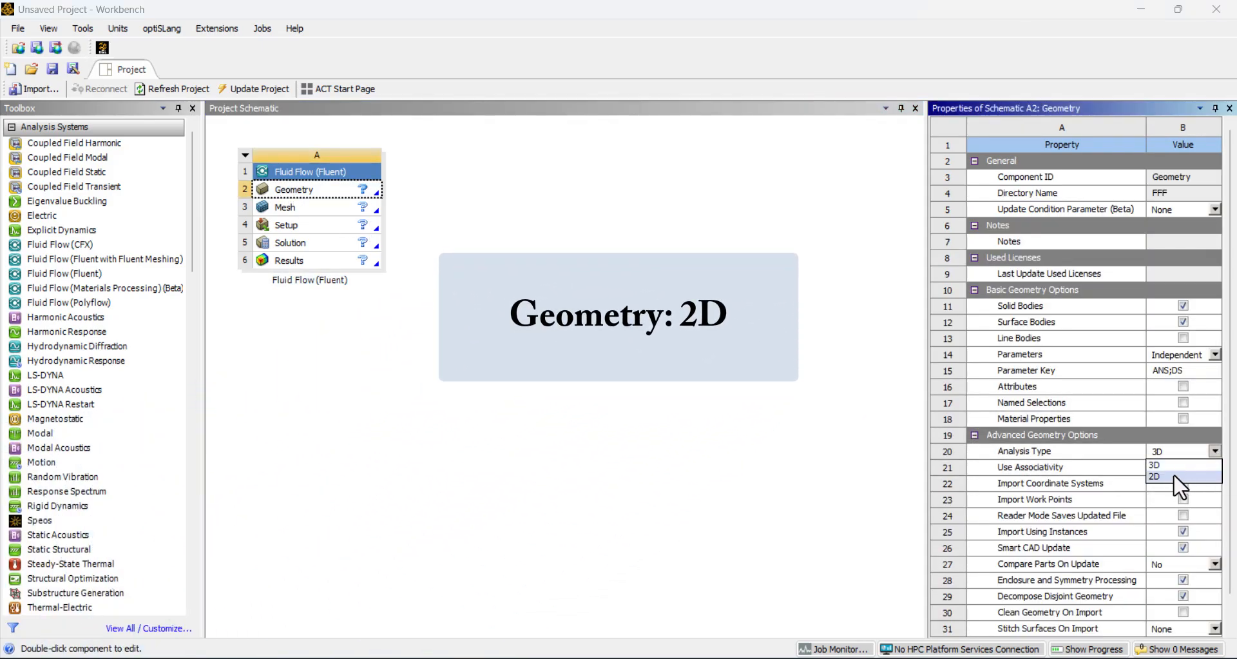
click(1178, 477)
click(617, 340)
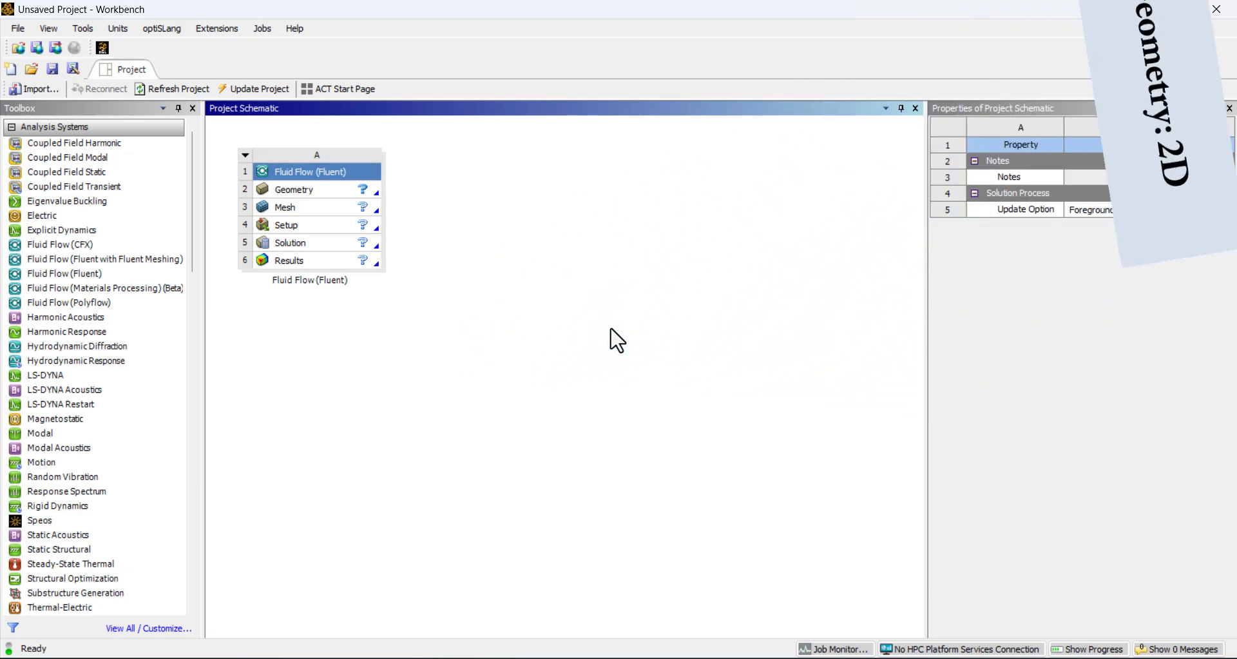
right_click(294, 191)
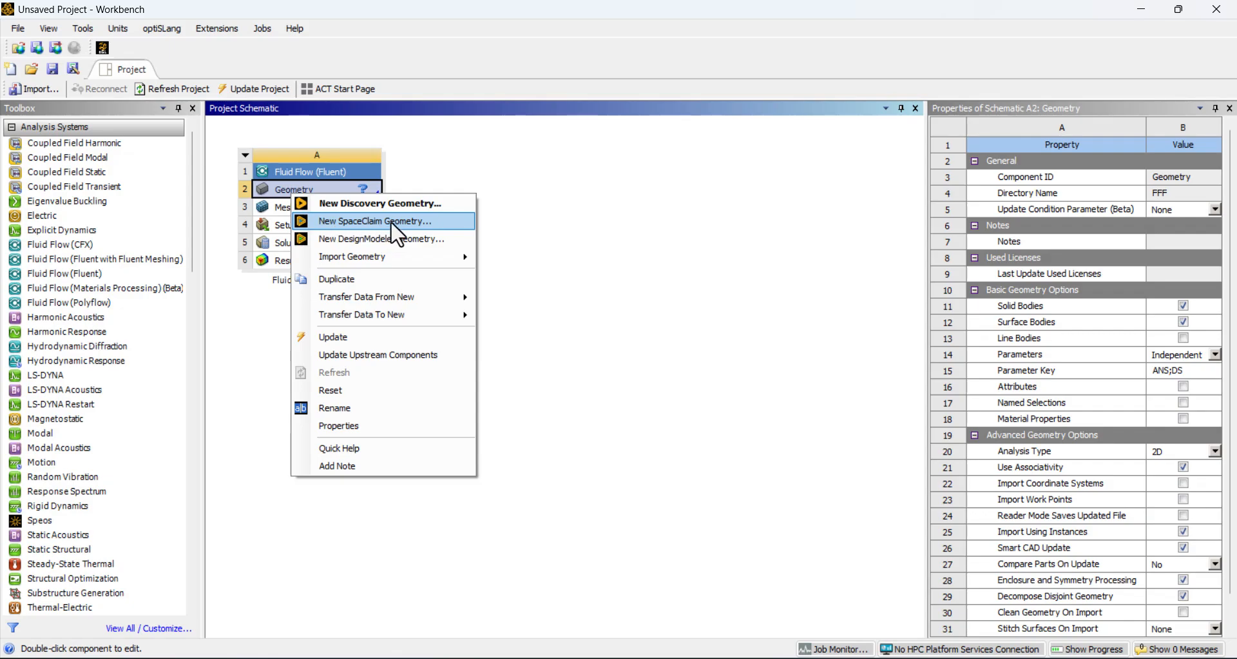
click(395, 221)
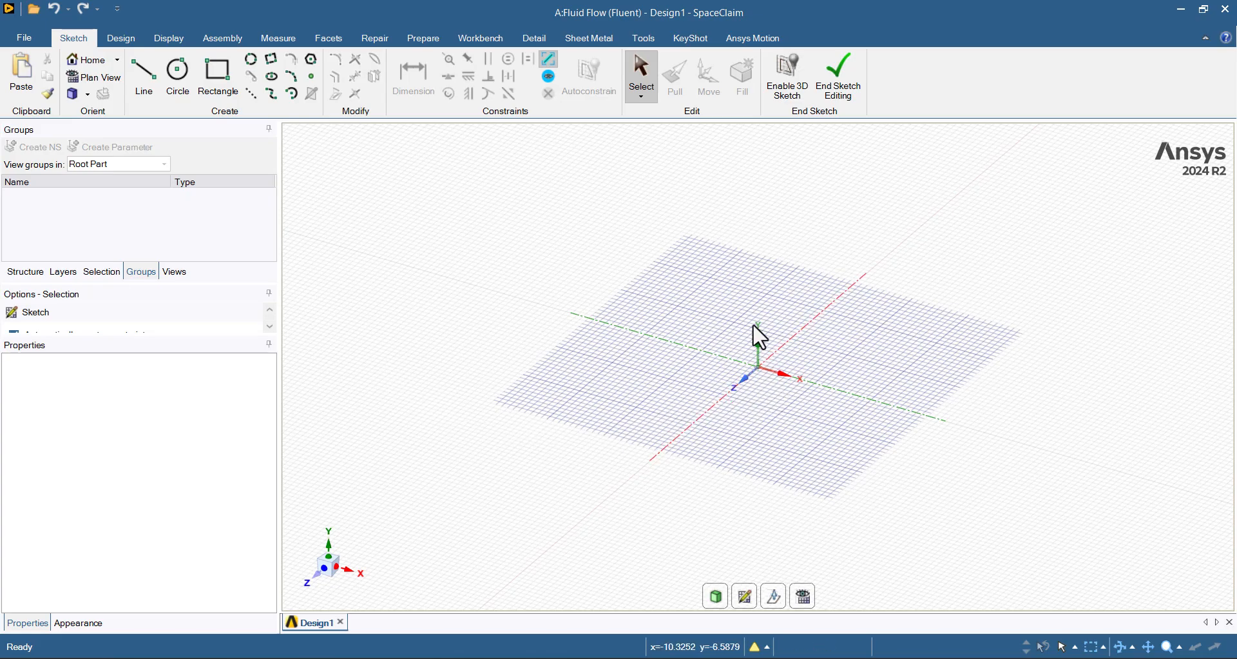
Step: Place the sketch grid on the XY plane and orient the view head-on to it
click(746, 597)
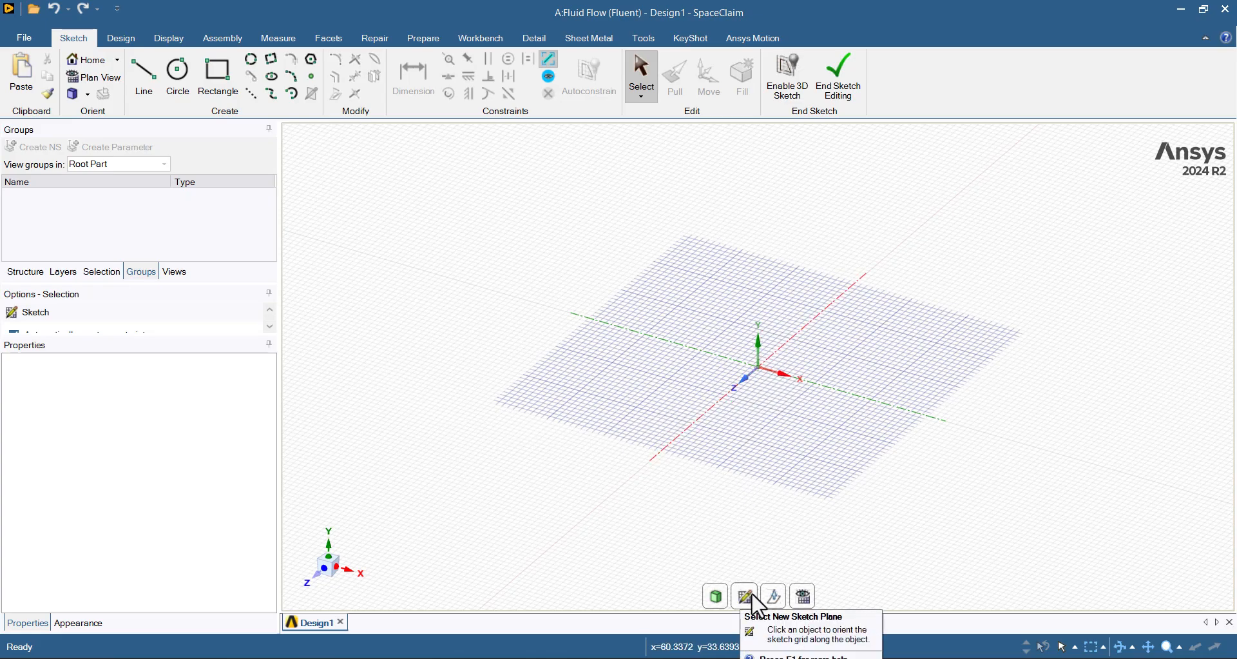
click(743, 379)
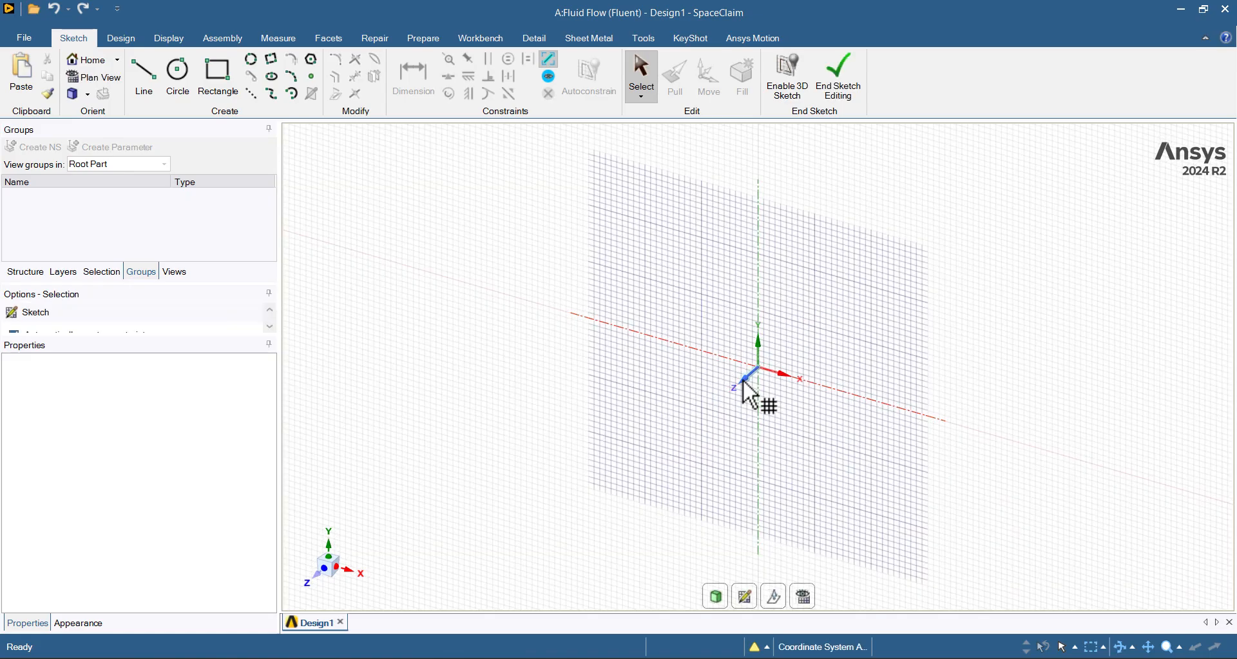
click(804, 597)
scroll(949, 297, up, 2)
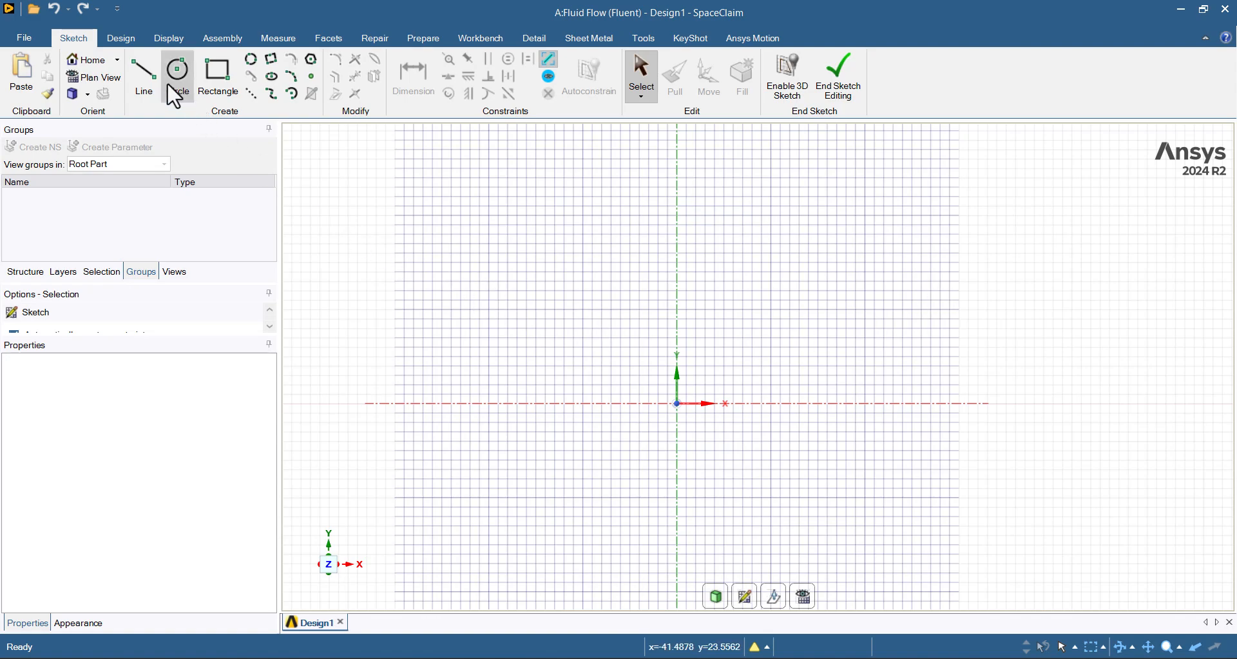
Step: Draw a 100 mm horizontal line from the origin along the positive X axis
click(141, 72)
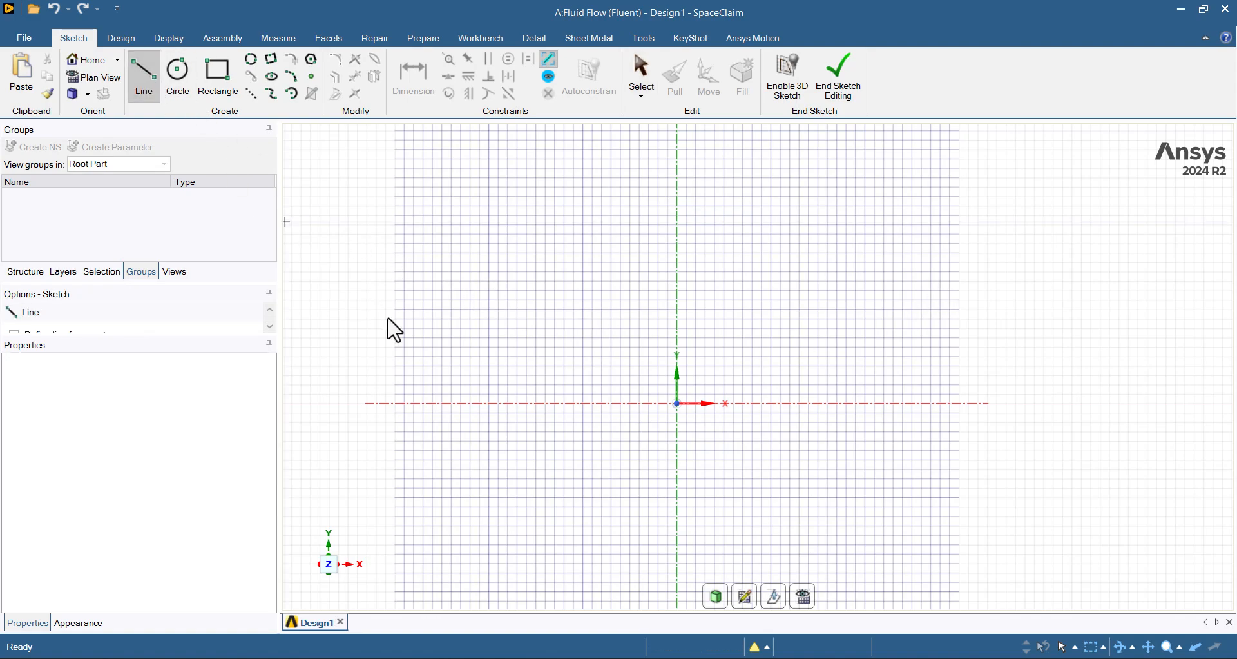
click(678, 404)
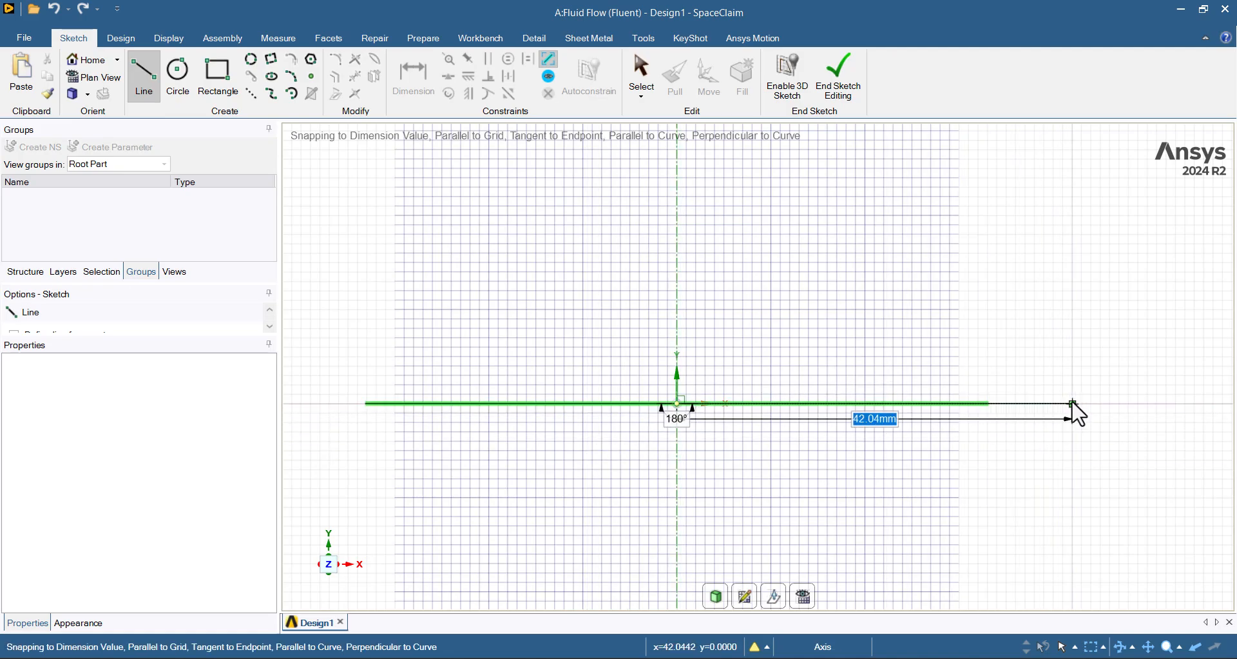
text(100)
key(Return)
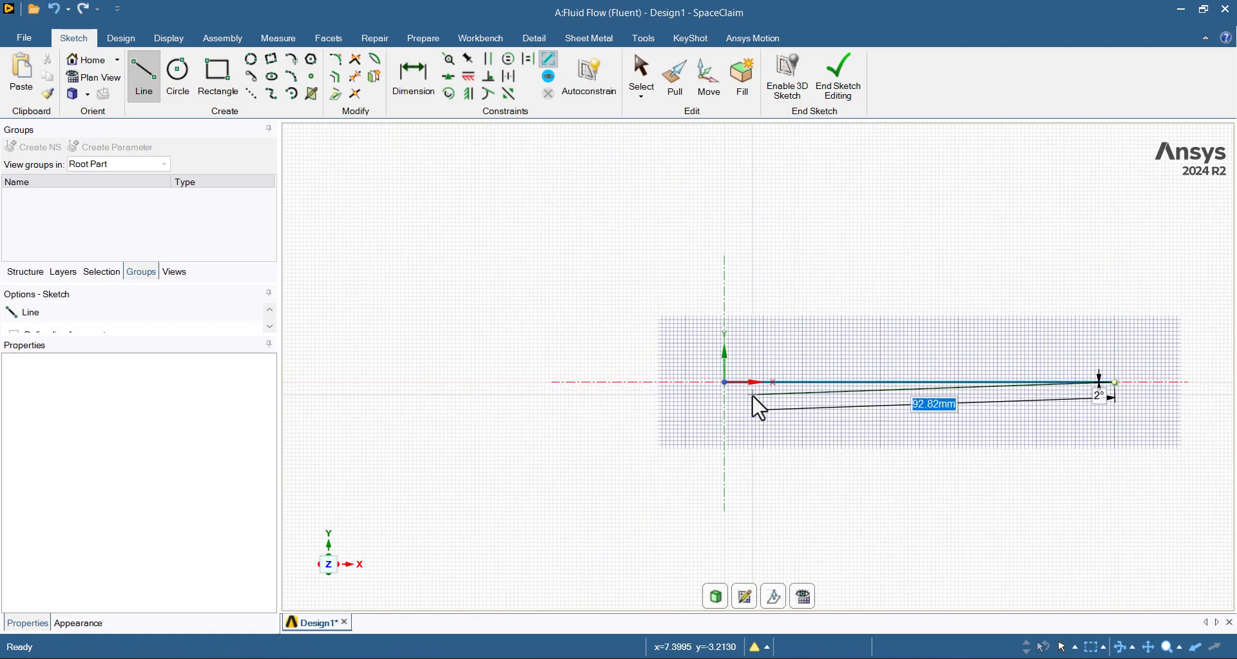
key(Escape)
Step: Draw a 100 mm line from the origin along the negative X axis, followed by a 30 mm vertical line up from its end
scroll(728, 382, up, 5)
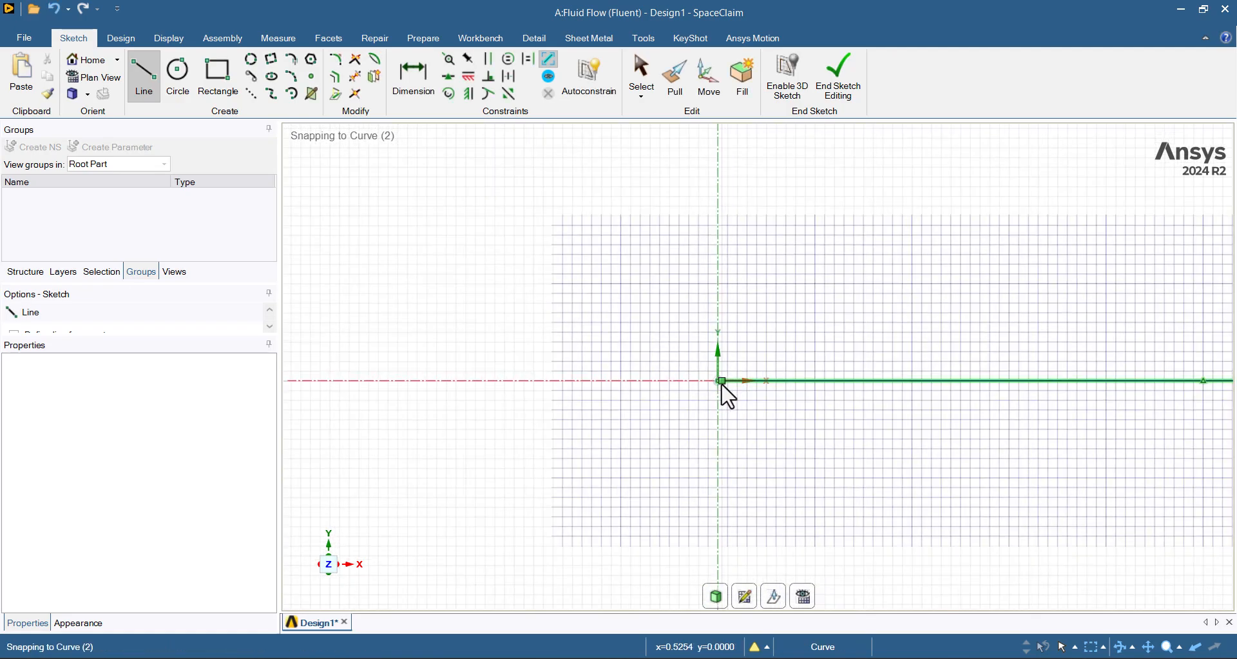
click(720, 381)
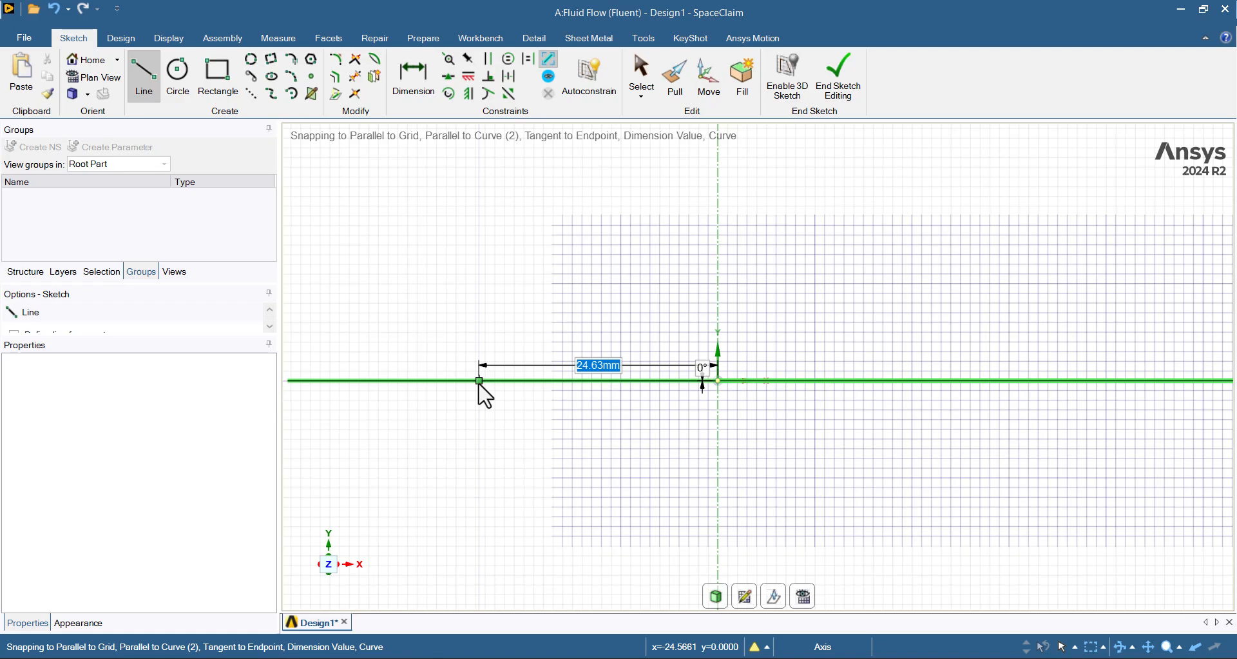
click(479, 381)
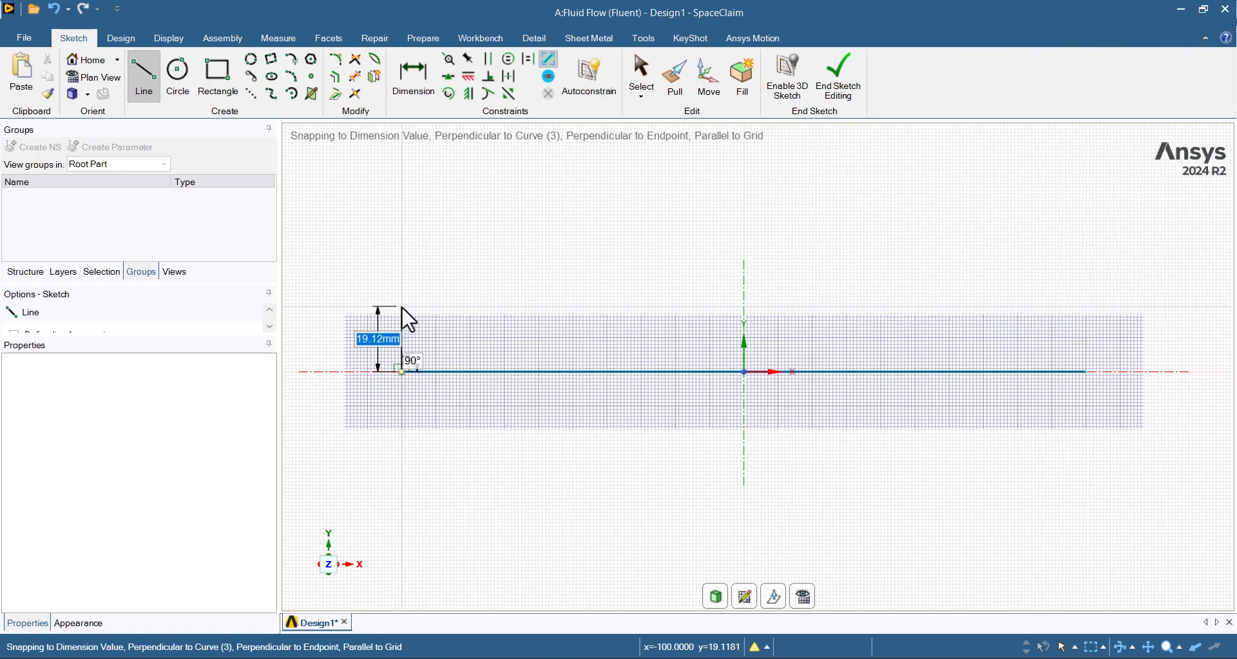
text(30)
key(Return)
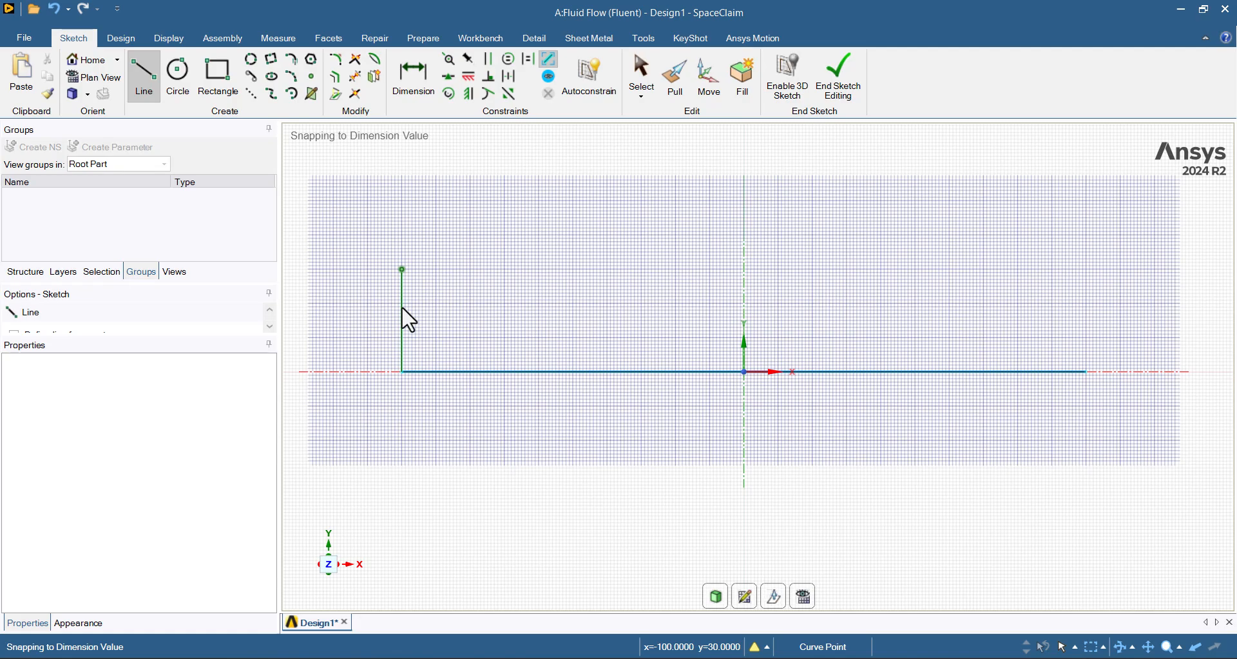
Step: Draw a 90 mm line sloping down toward the Y axis from the left vertical line's upper end, at 78° to that line
click(402, 268)
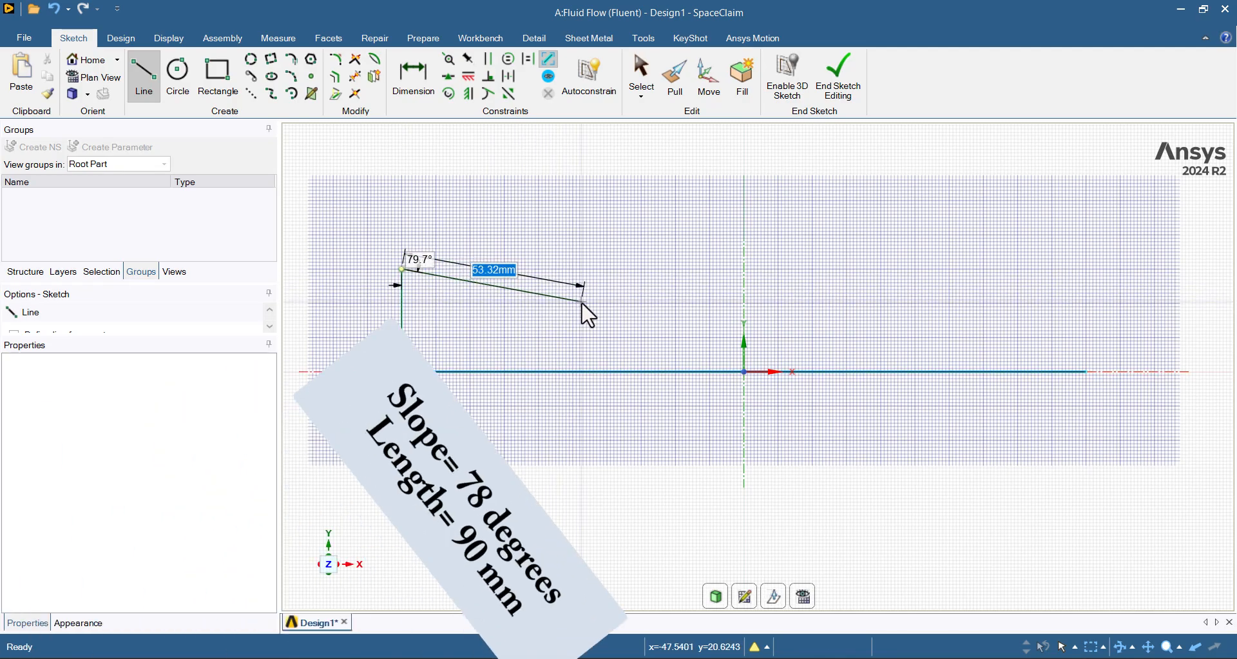
key(Tab)
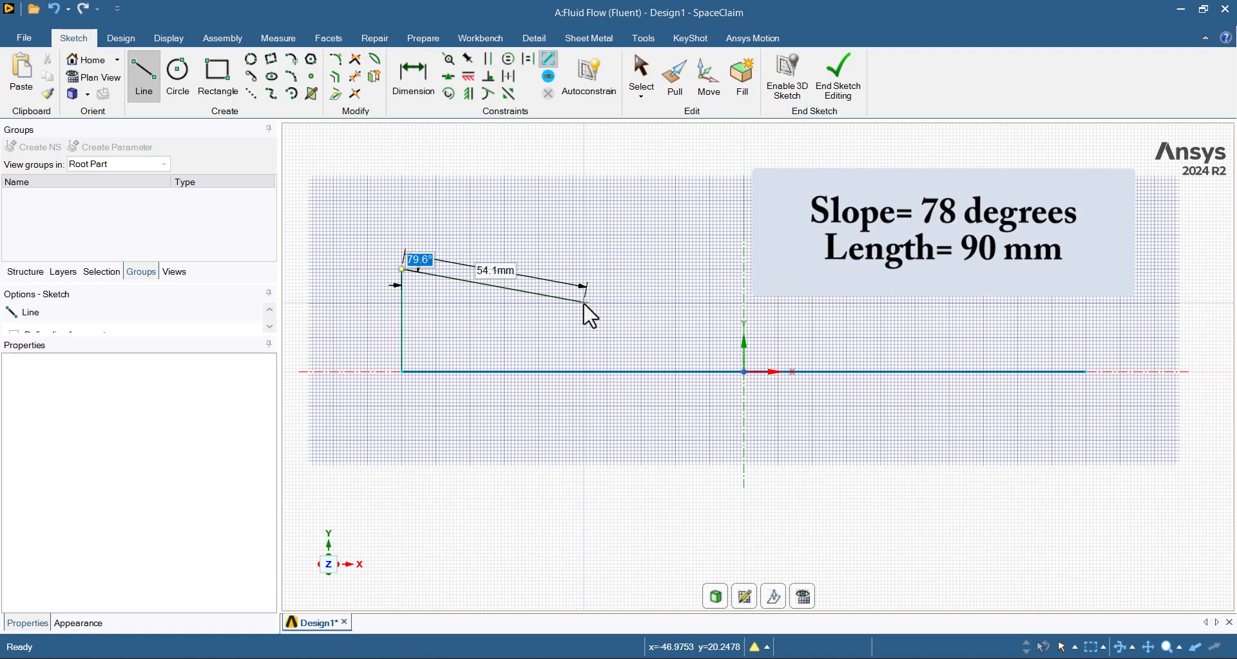
text(78)
key(Tab)
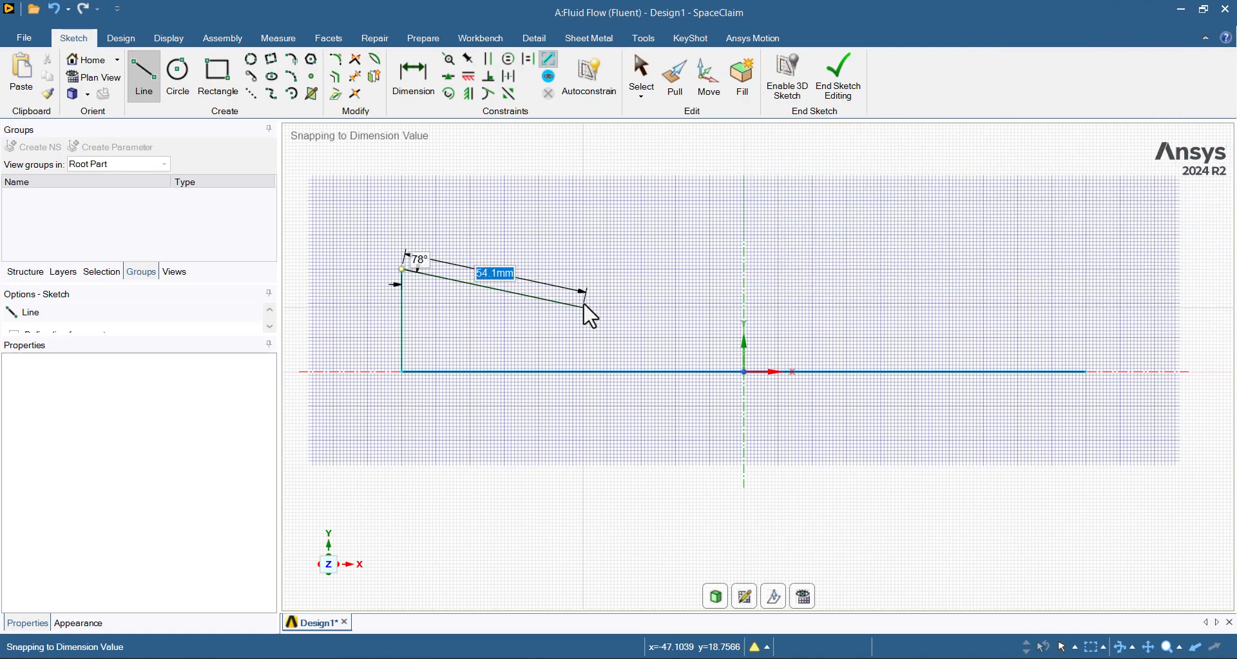
text(90)
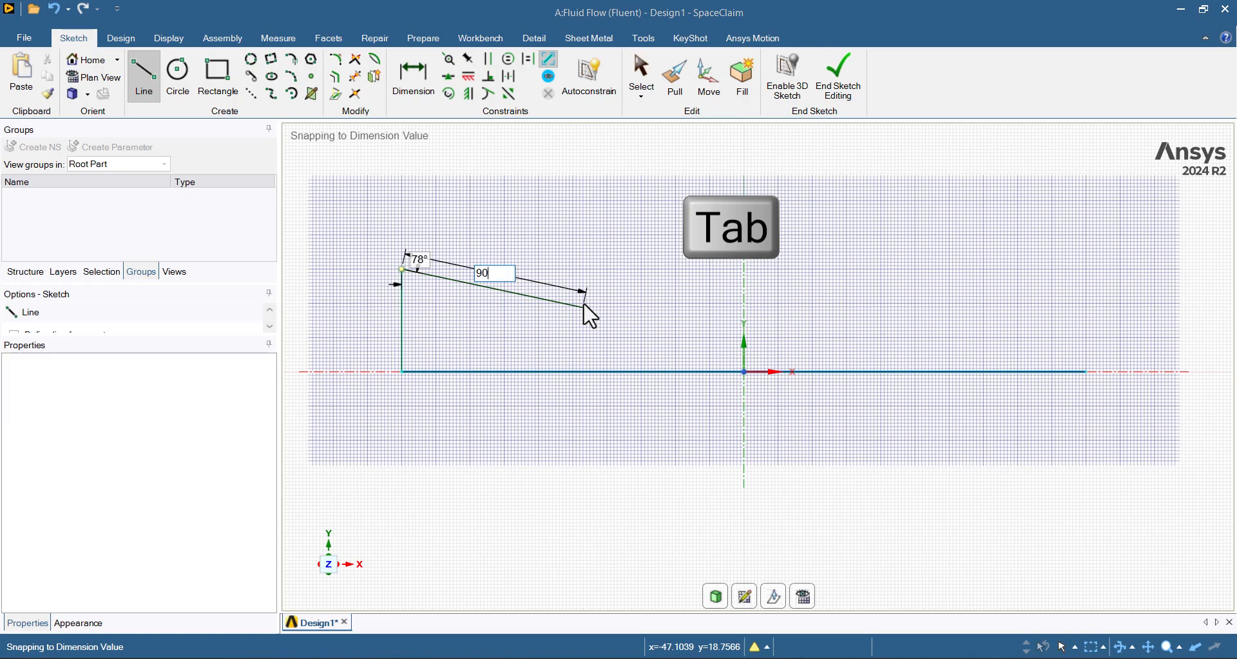
key(Return)
key(Escape)
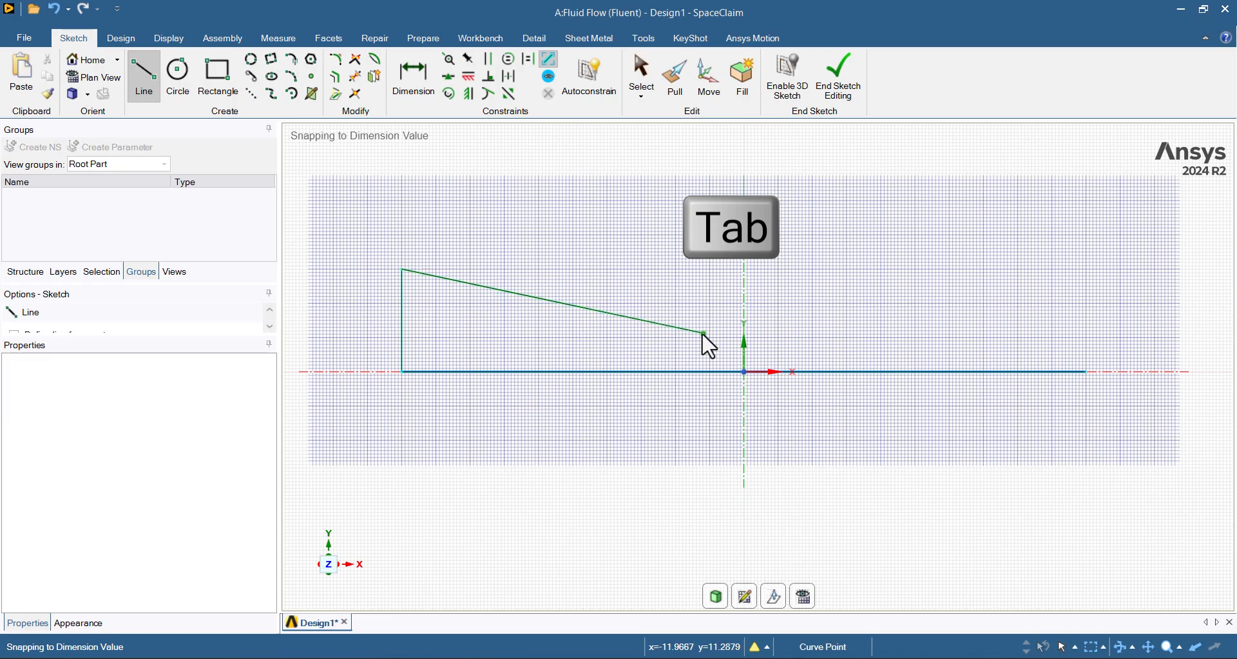
Step: Draw a 30 mm vertical line upward from the base line's positive X end
click(1086, 372)
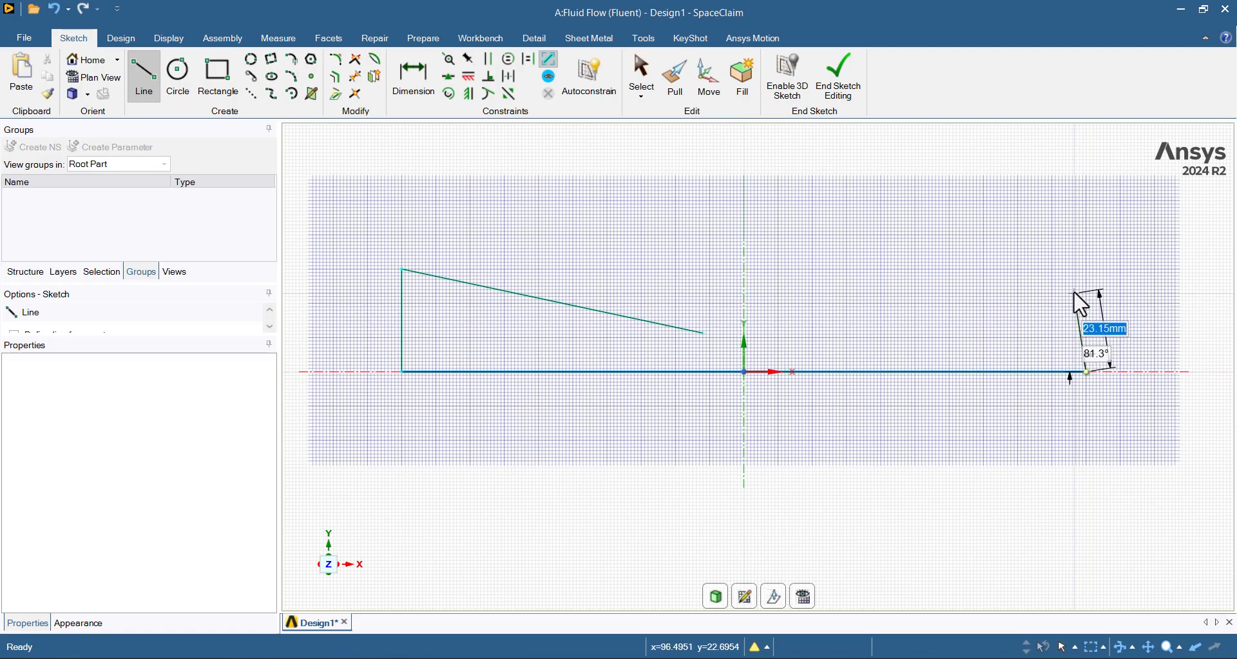
text(30)
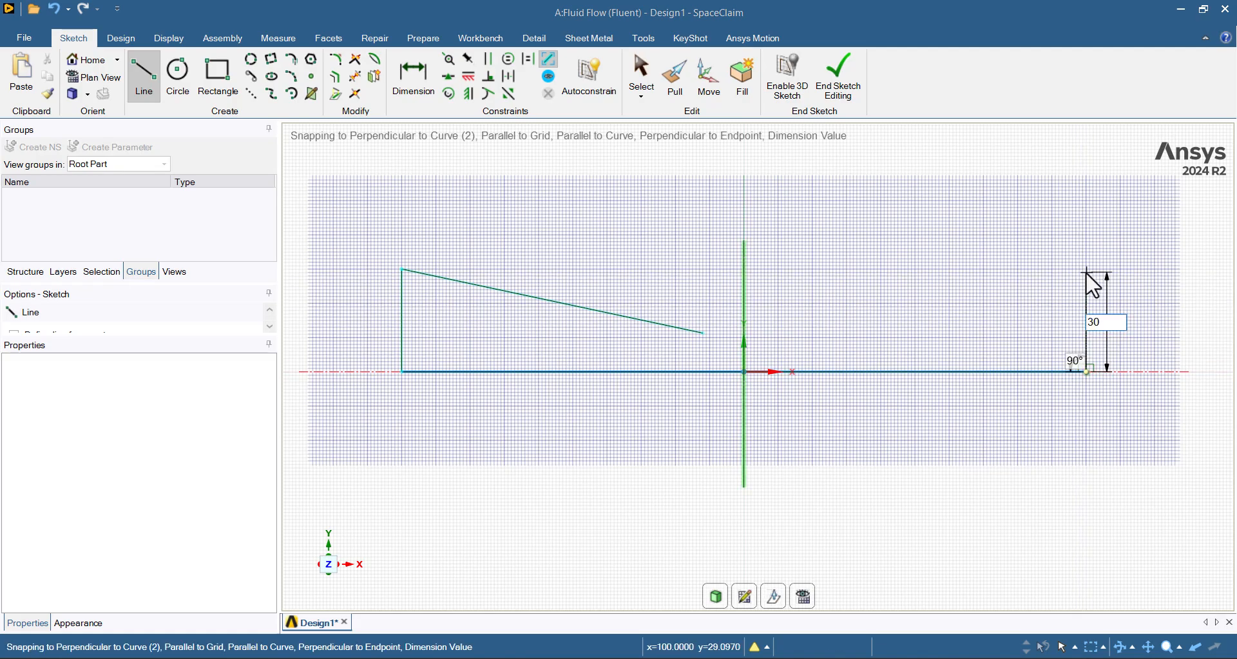
key(Return)
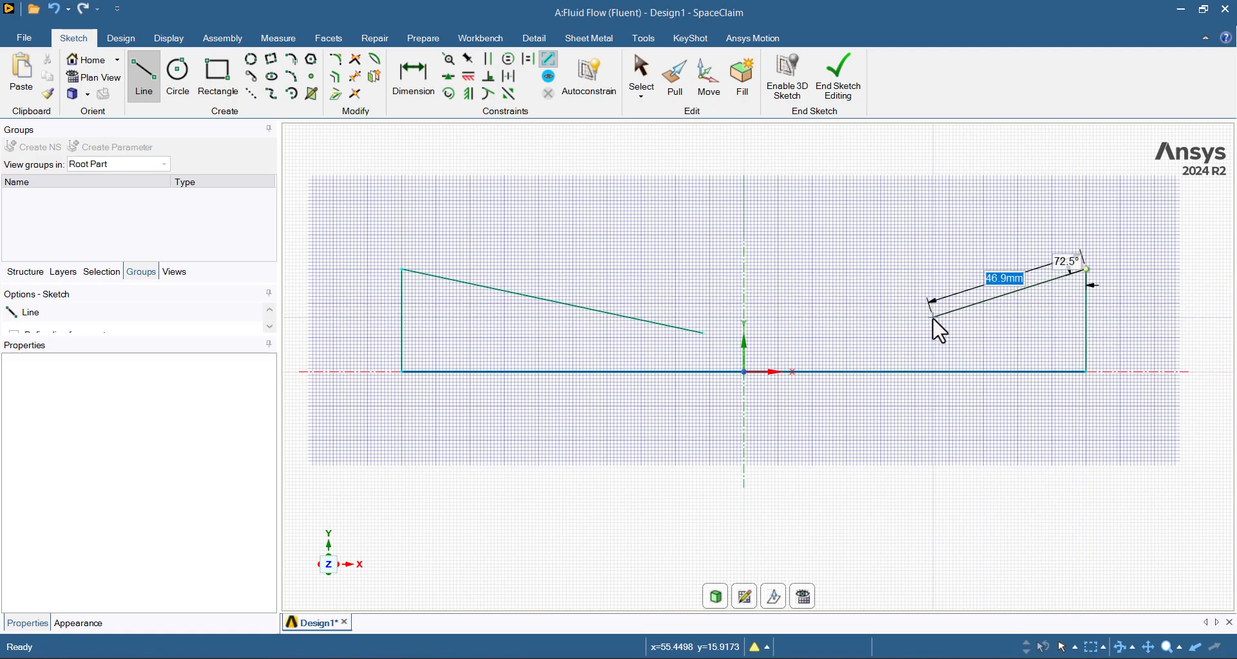
Step: Draw a 90 mm line sloping down toward the Y axis from the right vertical line's upper end, at 78° to that line
key(Tab)
text(78)
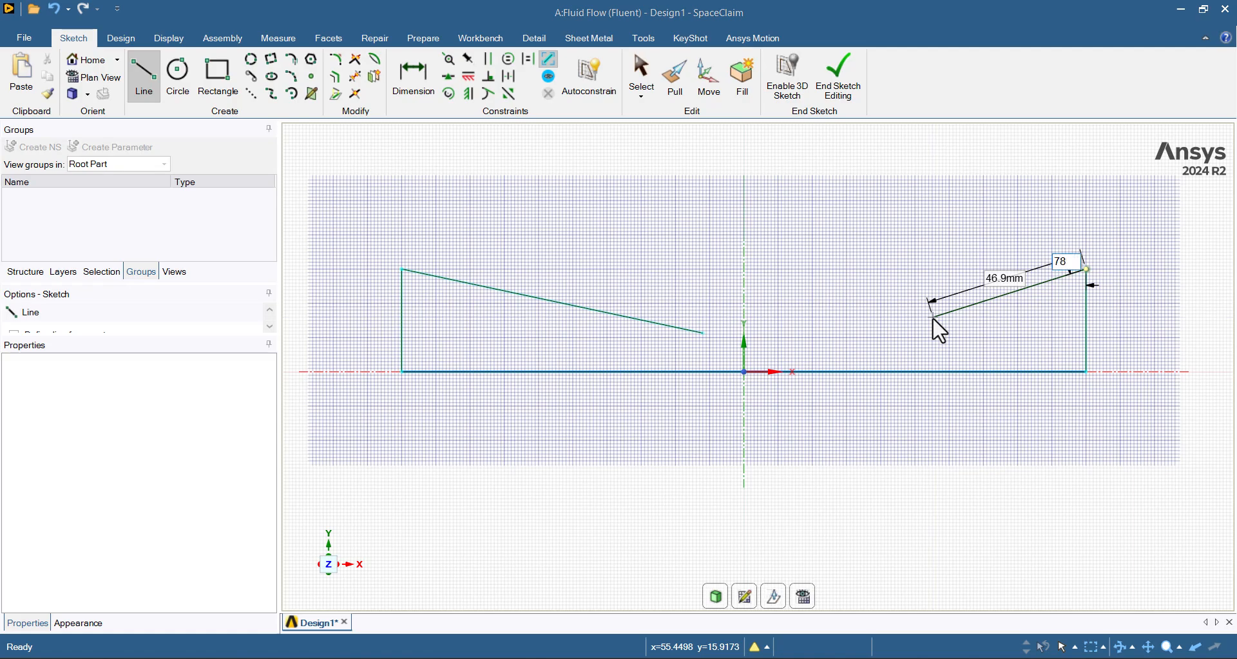
key(Tab)
text(90)
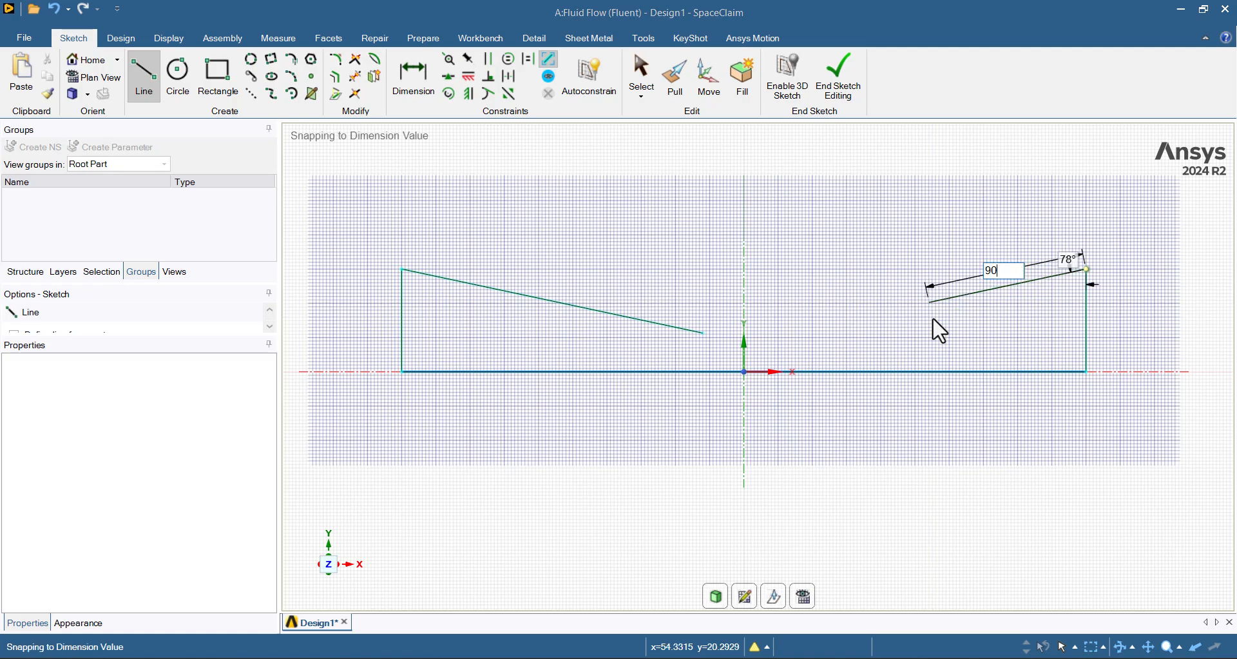
key(Return)
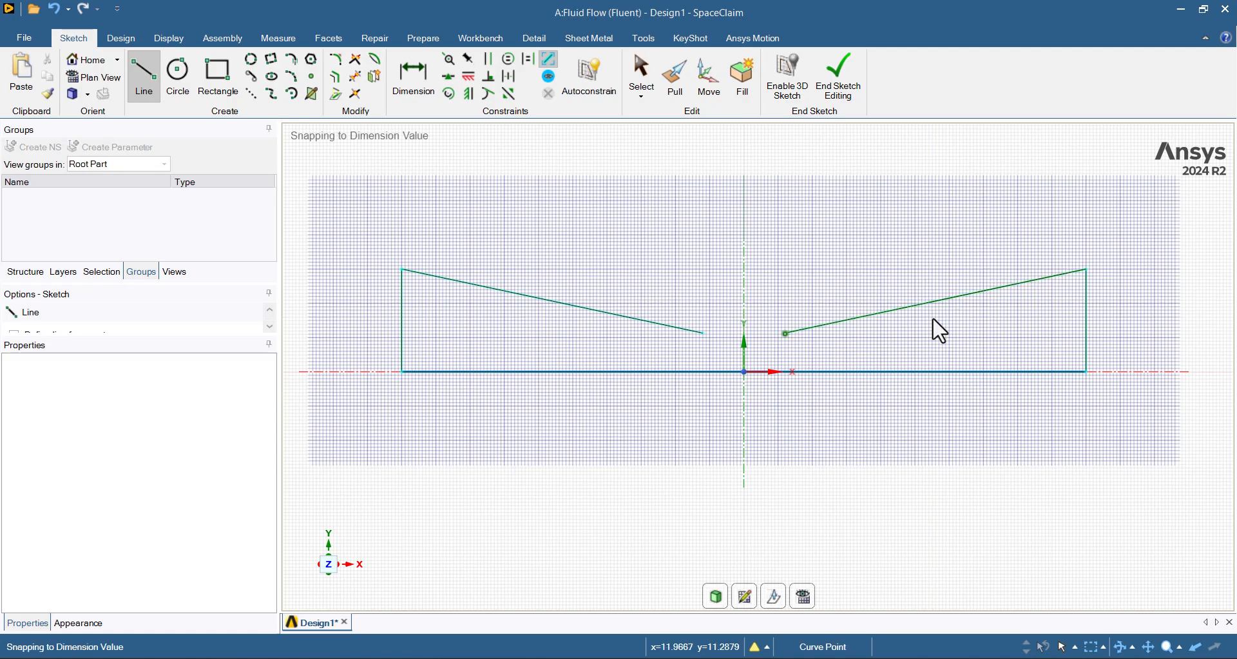
key(Escape)
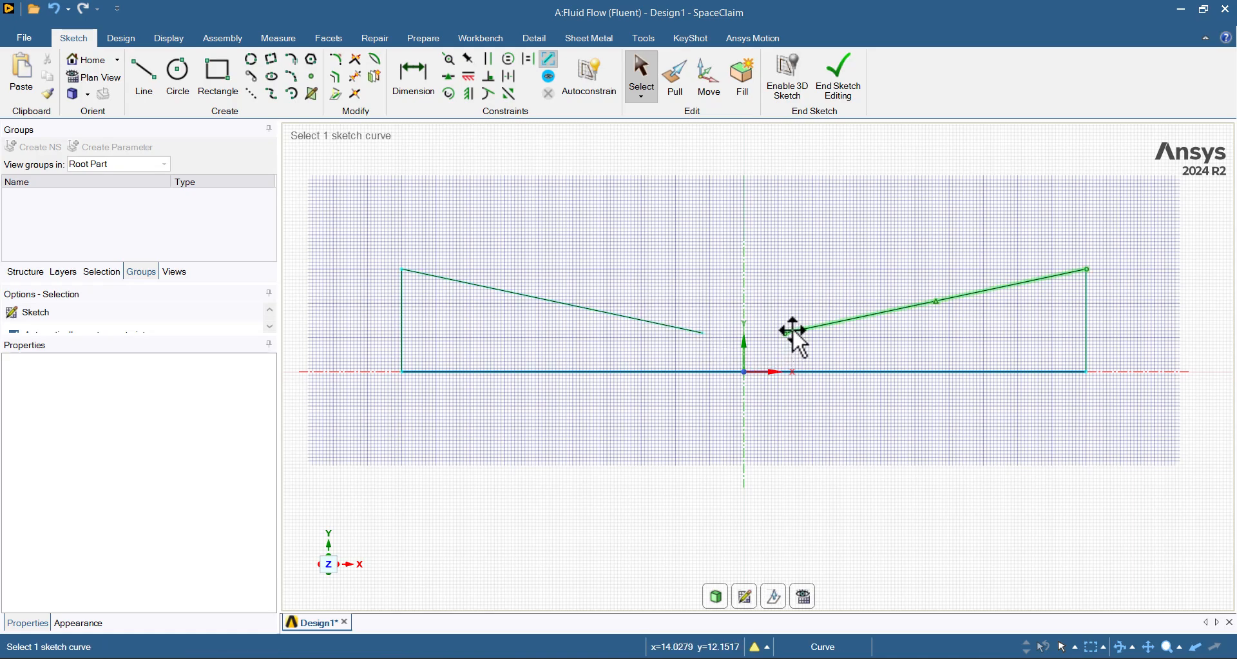
Step: Join the inner ends of the two sloped lines with a rounded corner to form the throat, and finish sketch editing
click(341, 59)
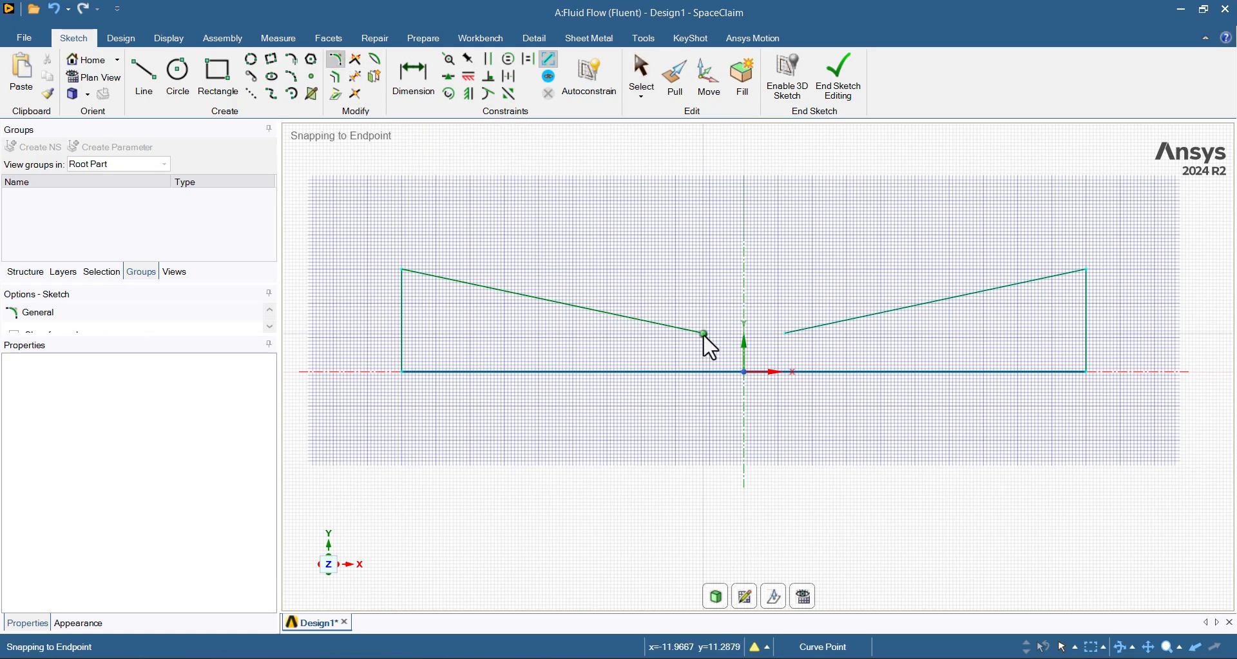
click(783, 332)
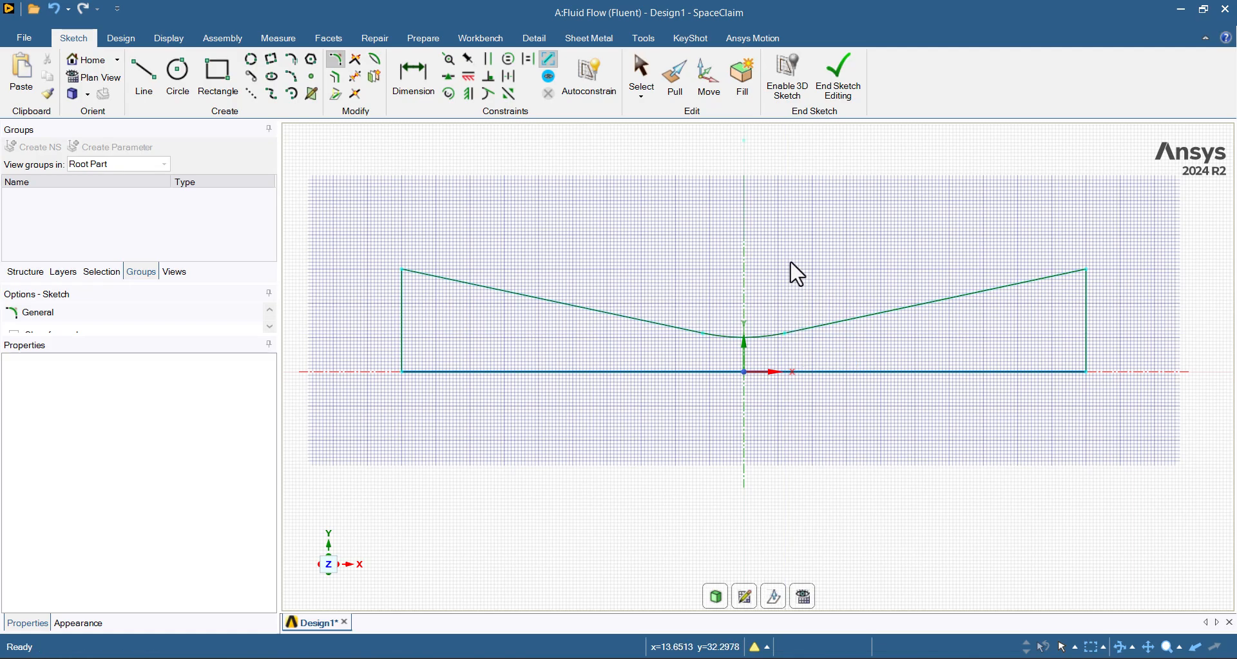
click(843, 58)
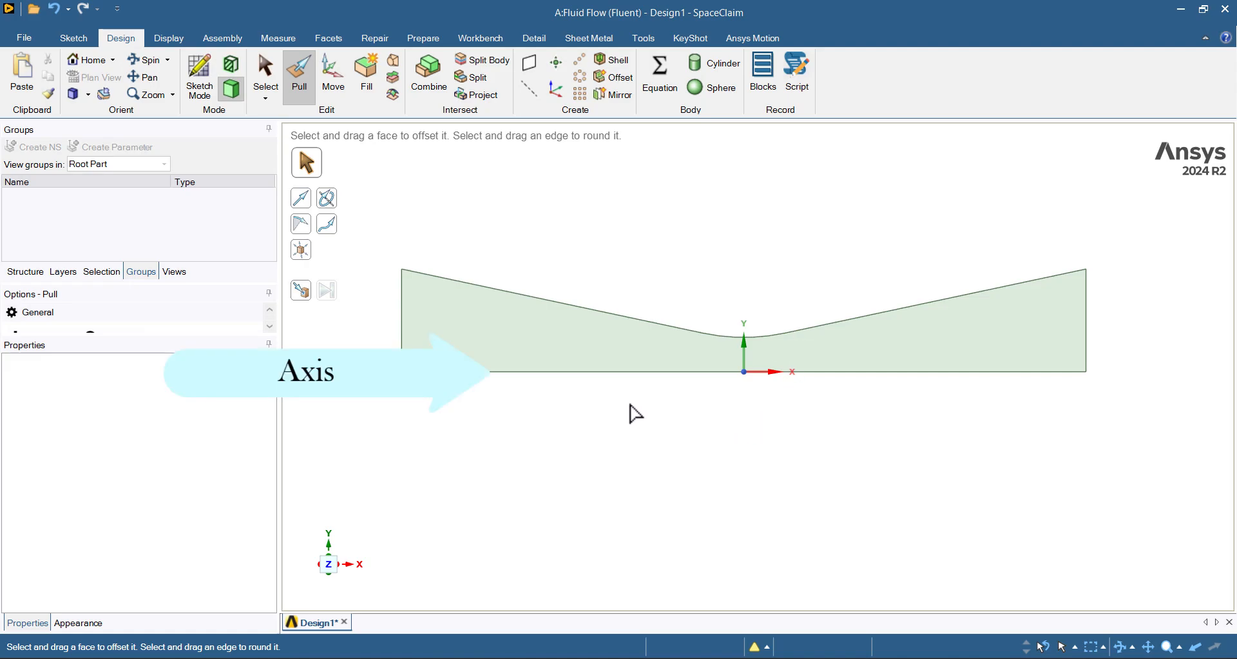
click(609, 373)
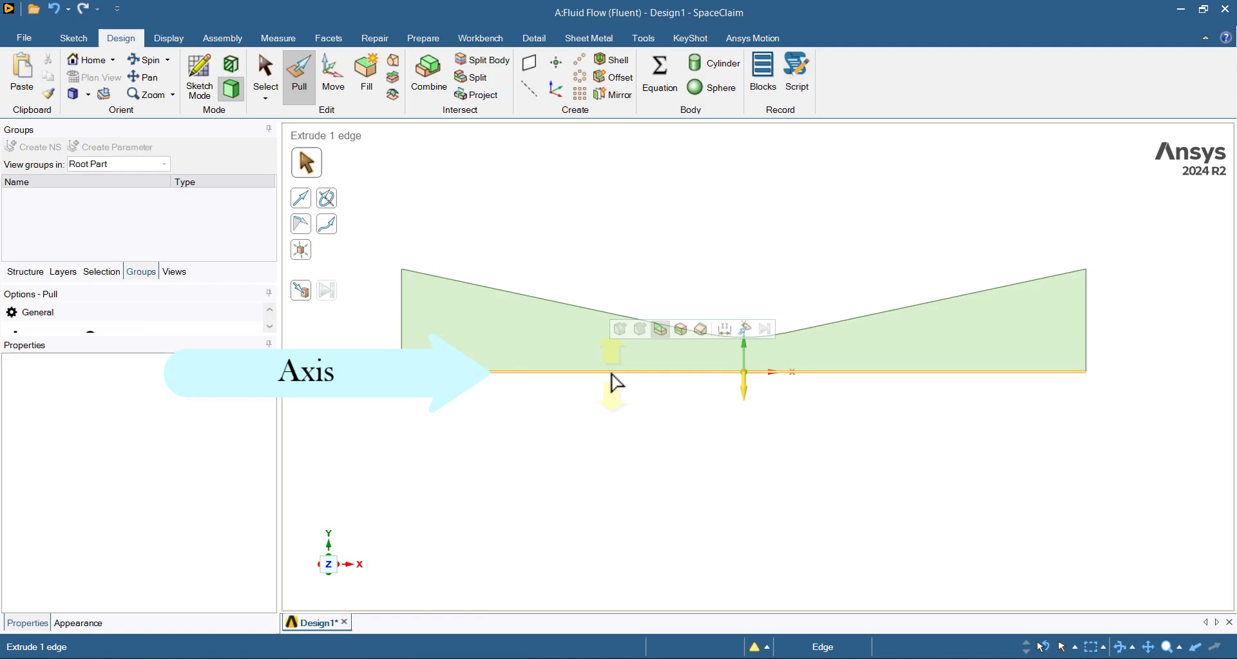
click(617, 405)
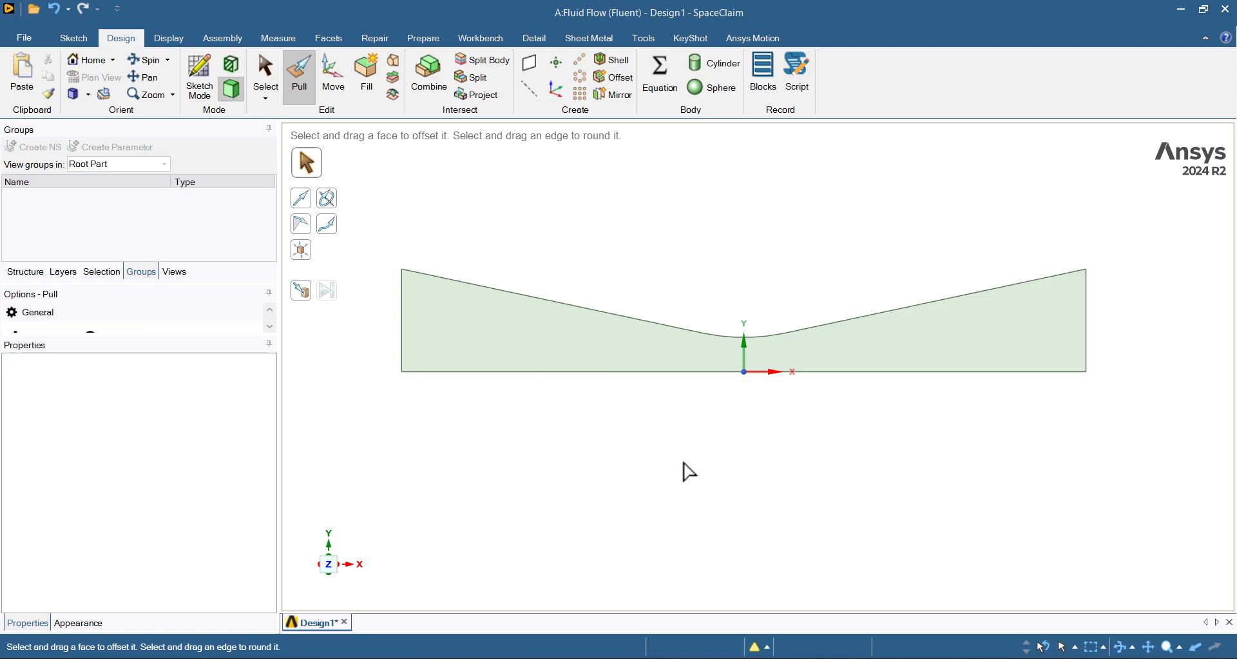
Step: Create a named selection called Inlet from the surface's left vertical edge
click(403, 323)
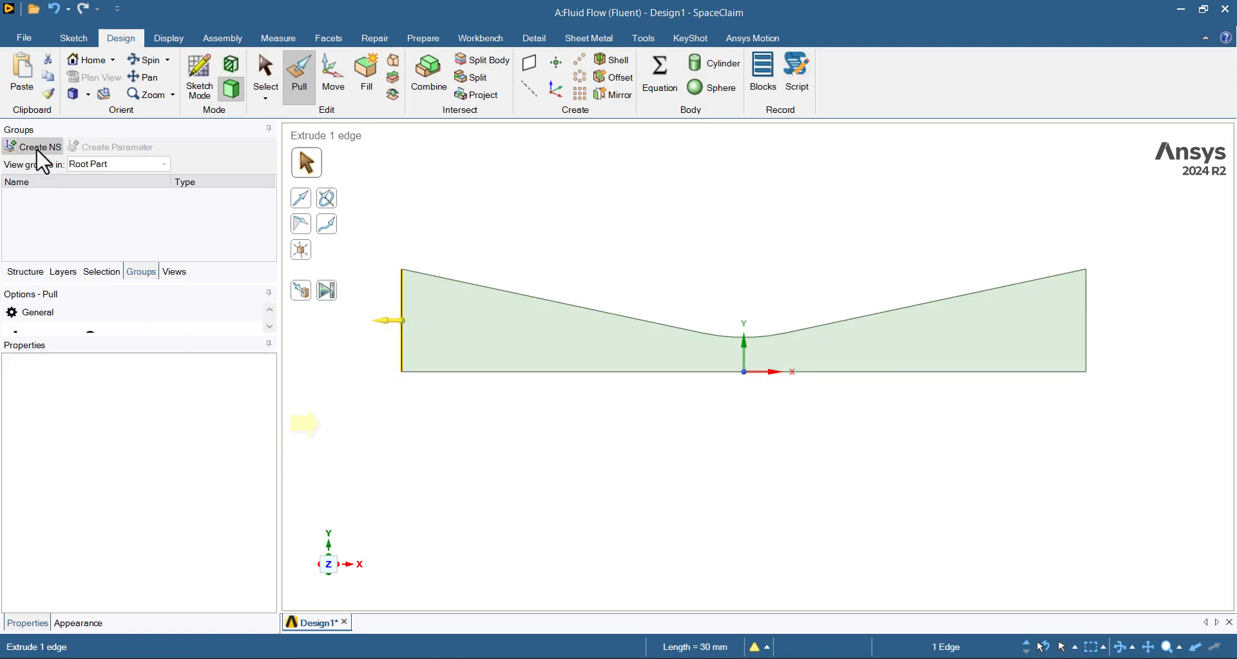
click(32, 148)
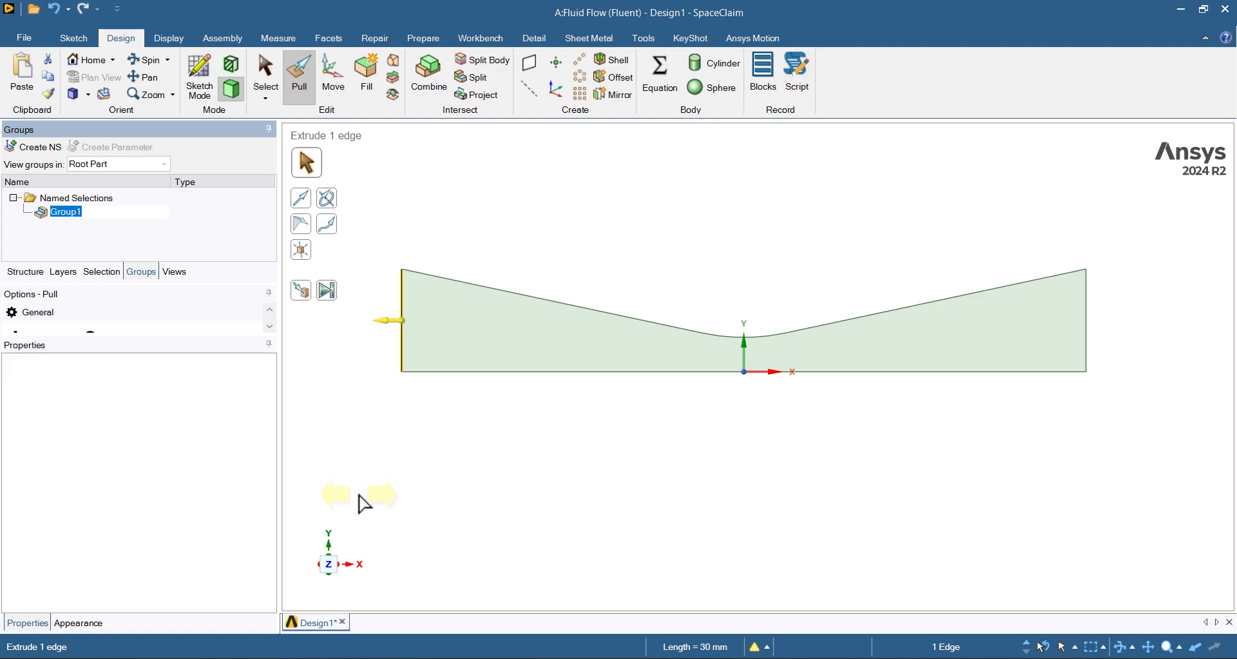
text(Inlet)
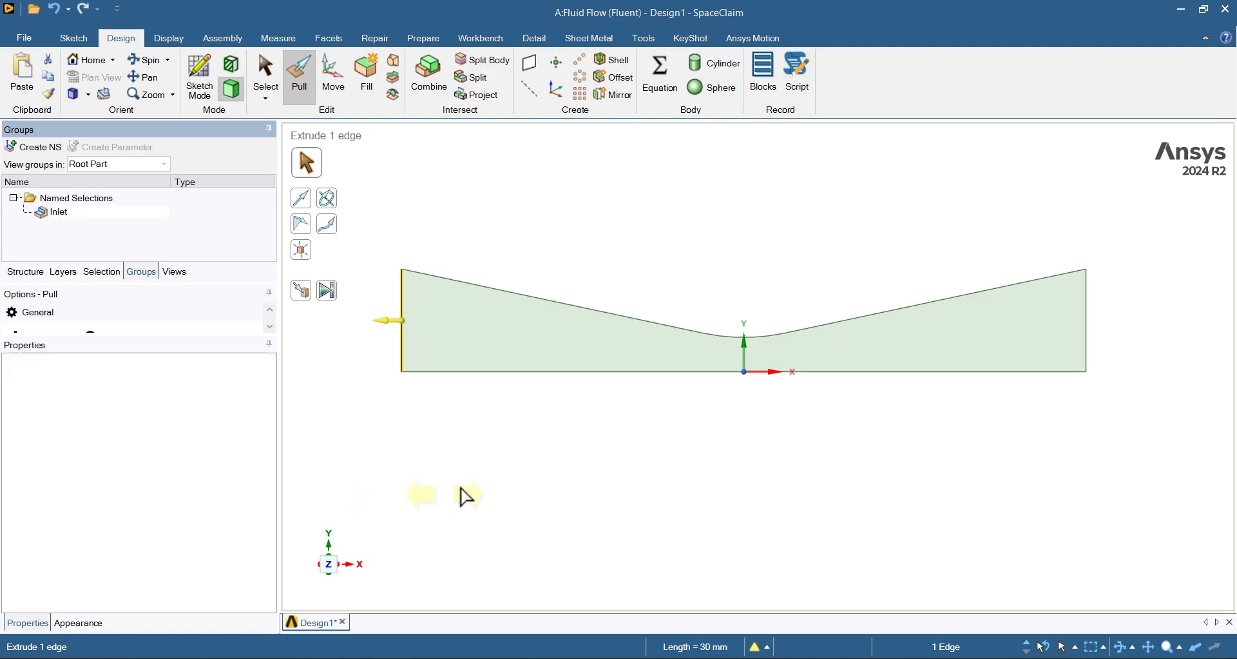
Step: Create a named selection called Outlet from the surface's right vertical edge
key(Return)
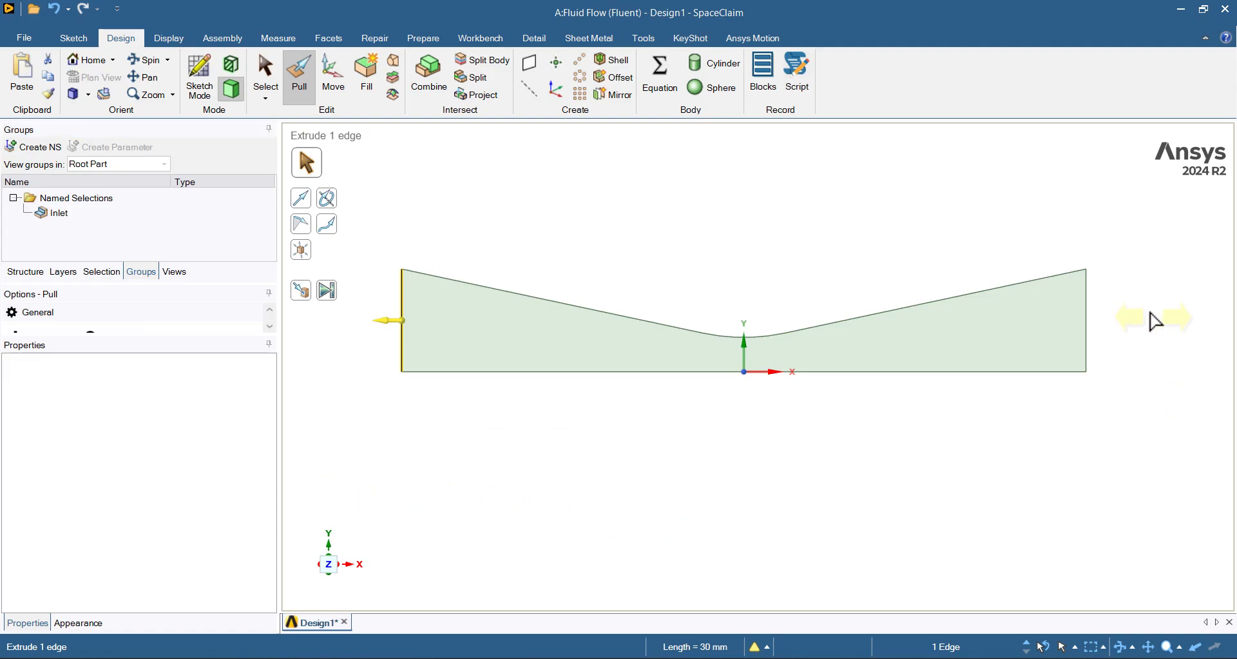
click(1088, 305)
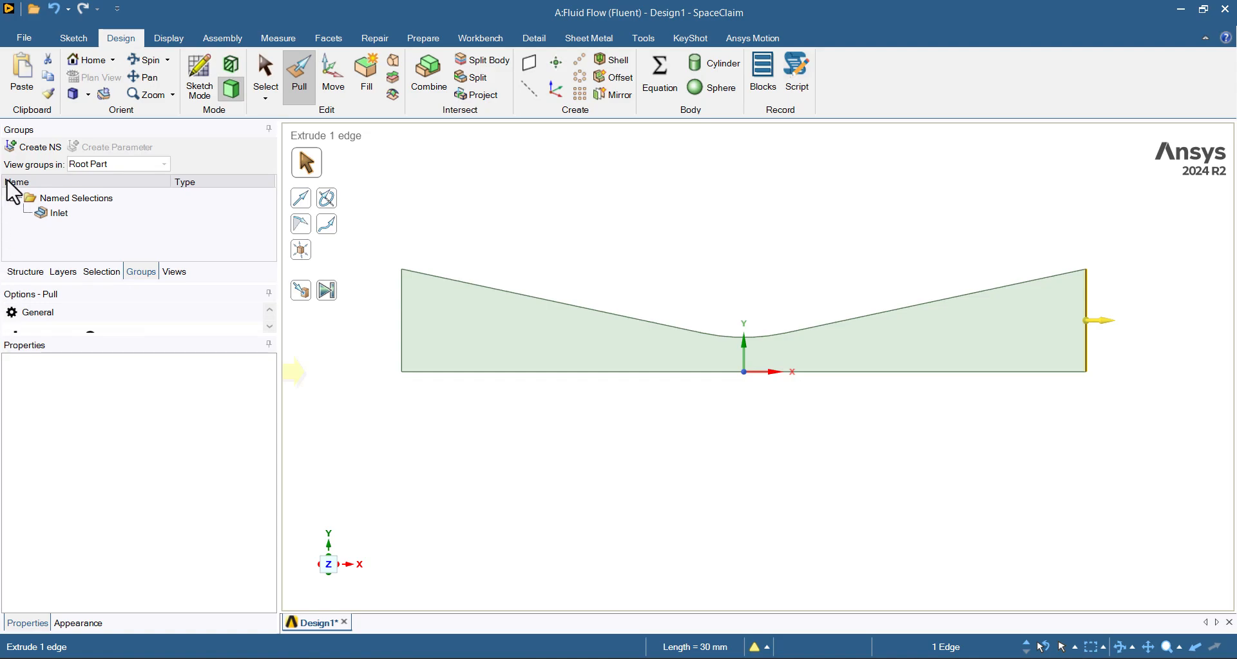
click(20, 147)
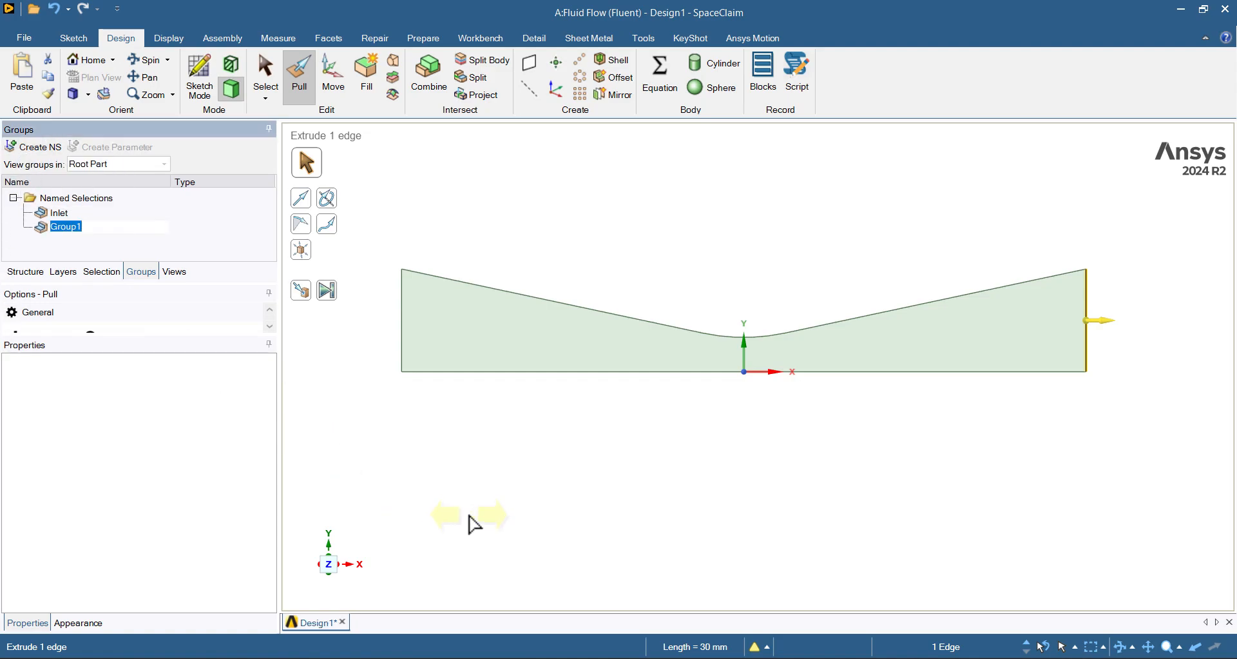
text(Outlet)
key(Return)
key(Escape)
key(Escape)
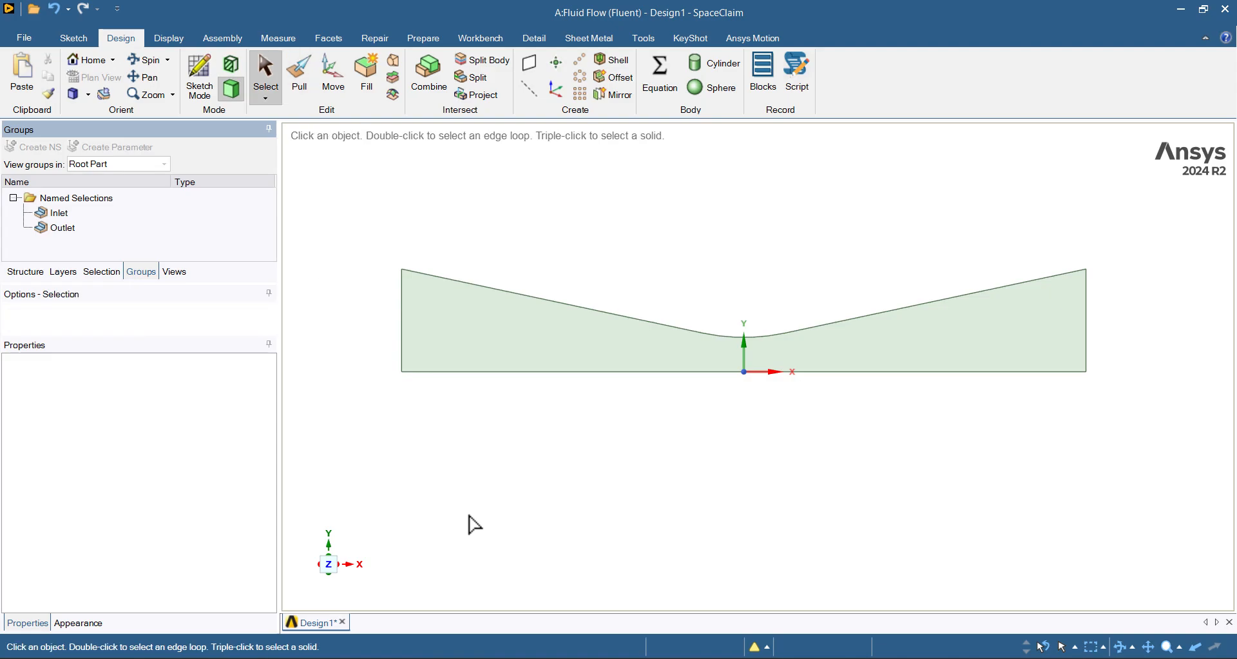
Step: Create a named selection called Axis from the surface's bottom horizontal edge
click(574, 384)
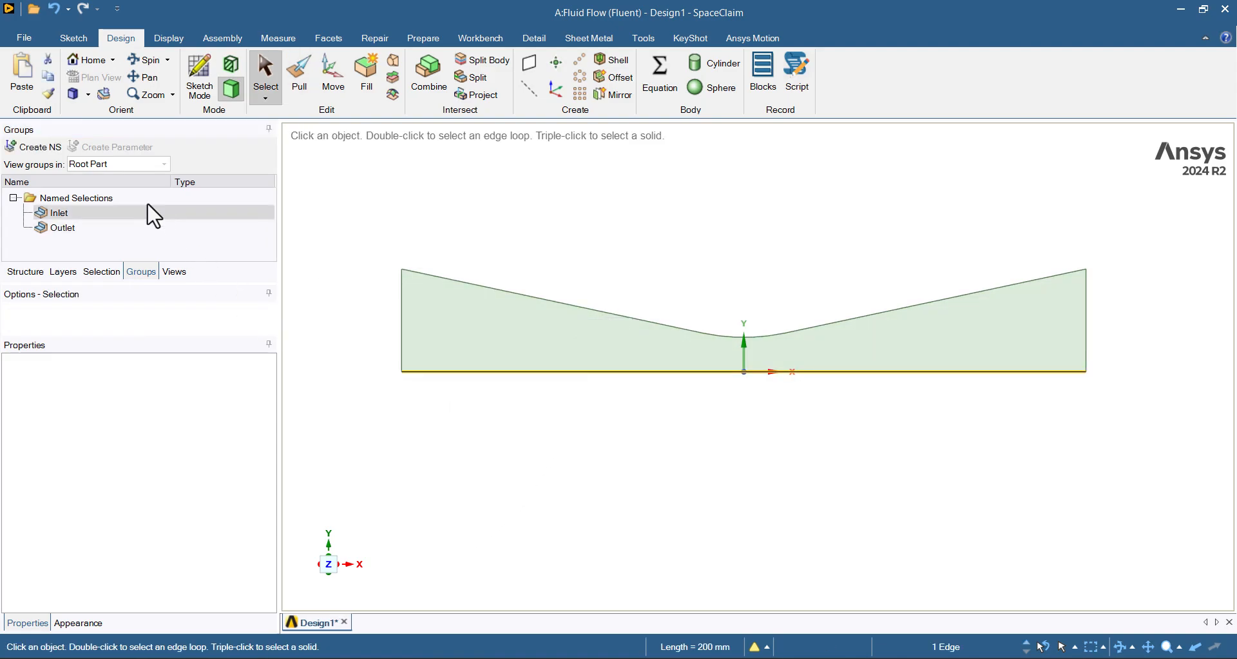
click(18, 147)
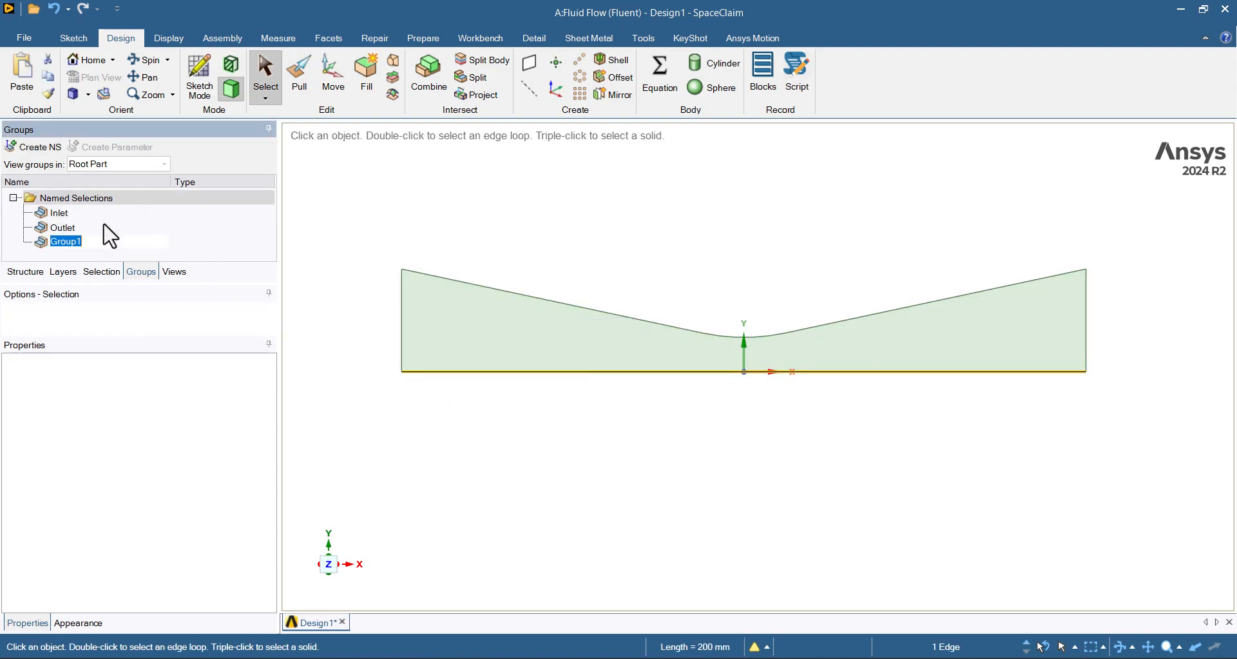
text(Axis)
click(462, 489)
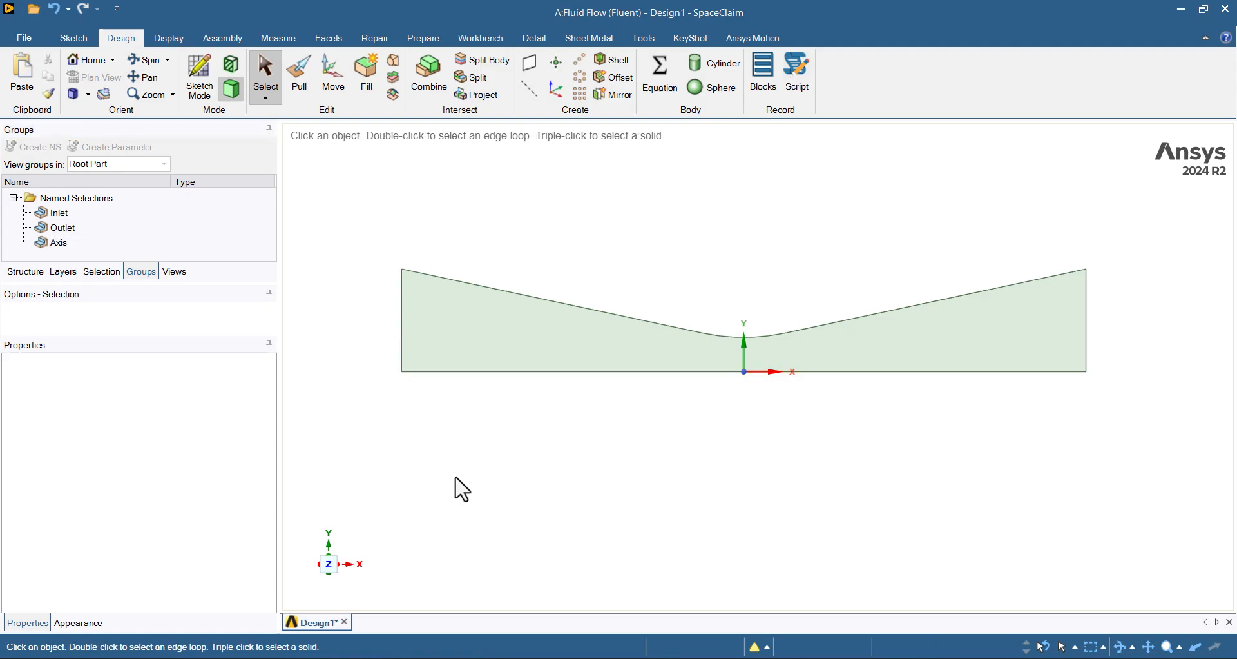
Step: Create a named selection called Walls from the two sloped upper edges and the curved throat edge between them
ctrl+click(613, 312)
ctrl+click(714, 335)
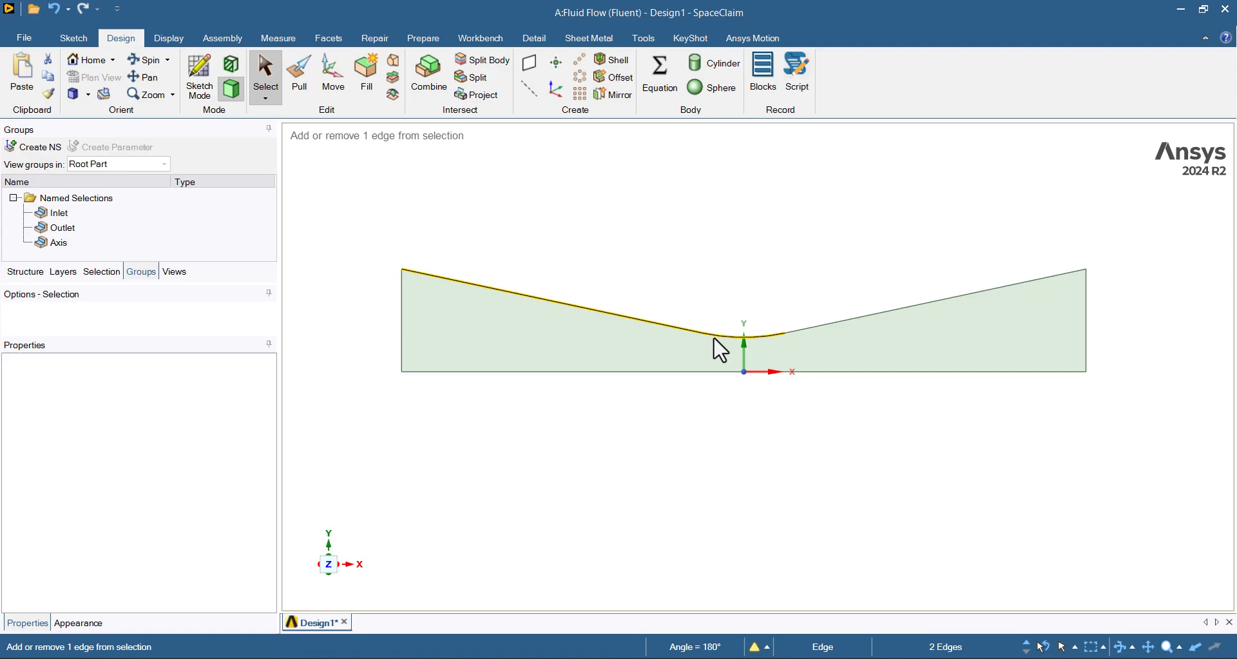
ctrl+click(815, 328)
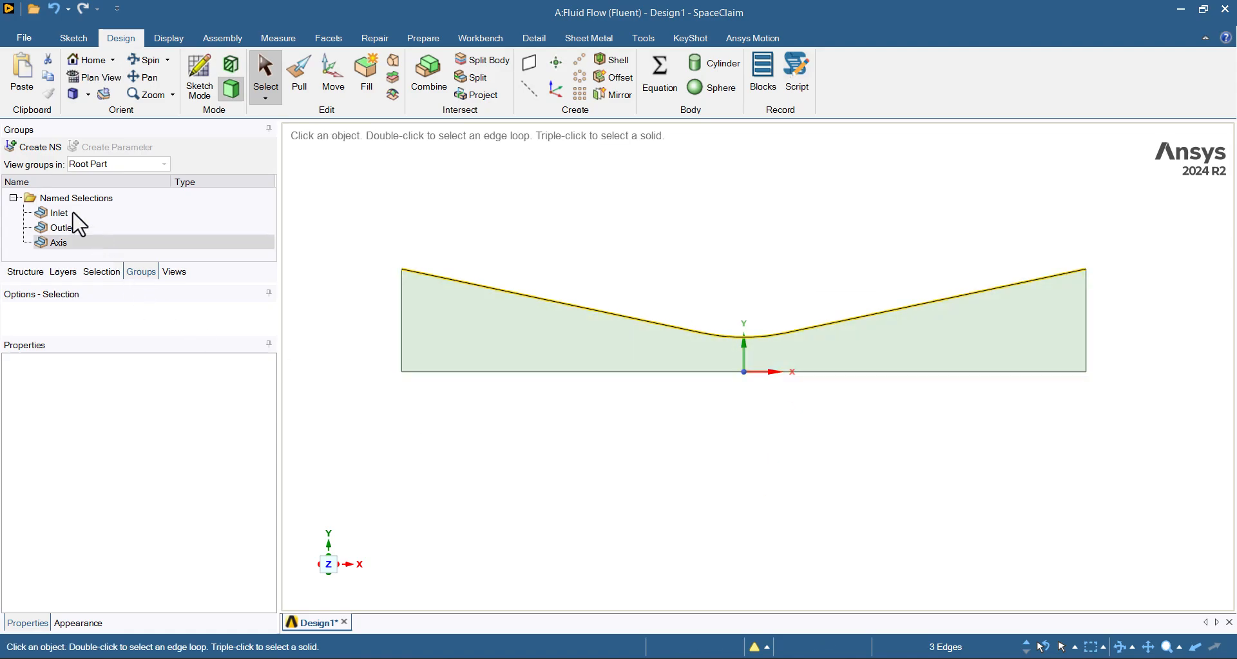
click(18, 149)
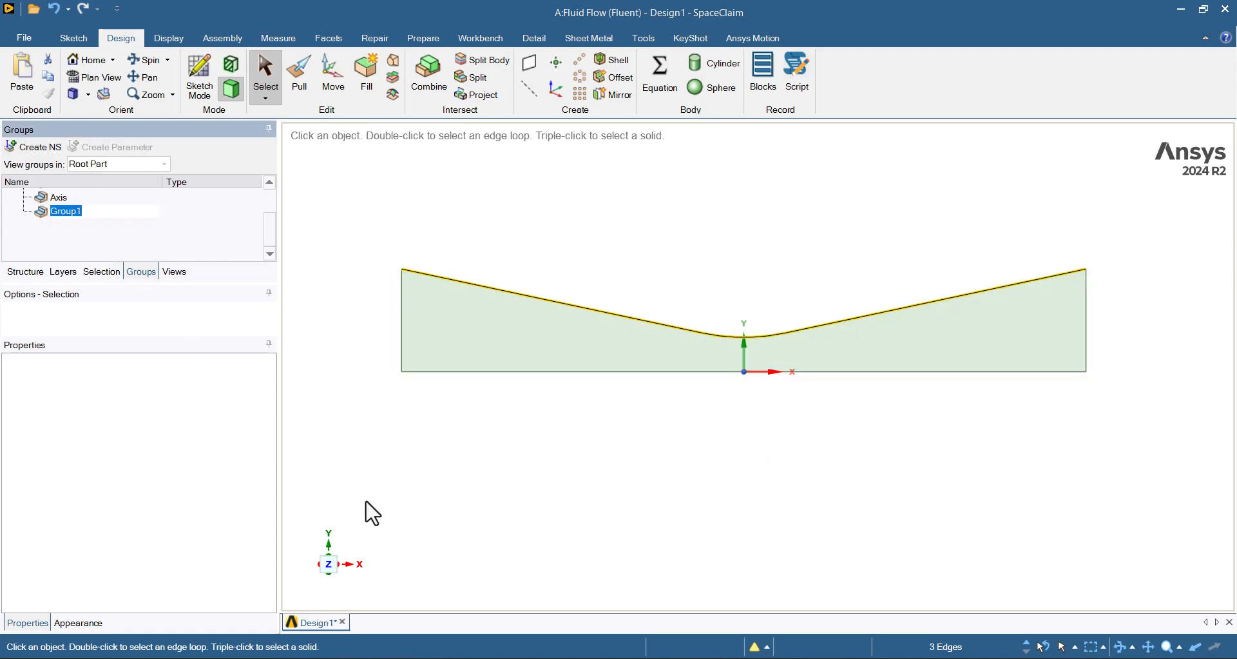
text(Walls)
key(Return)
click(366, 502)
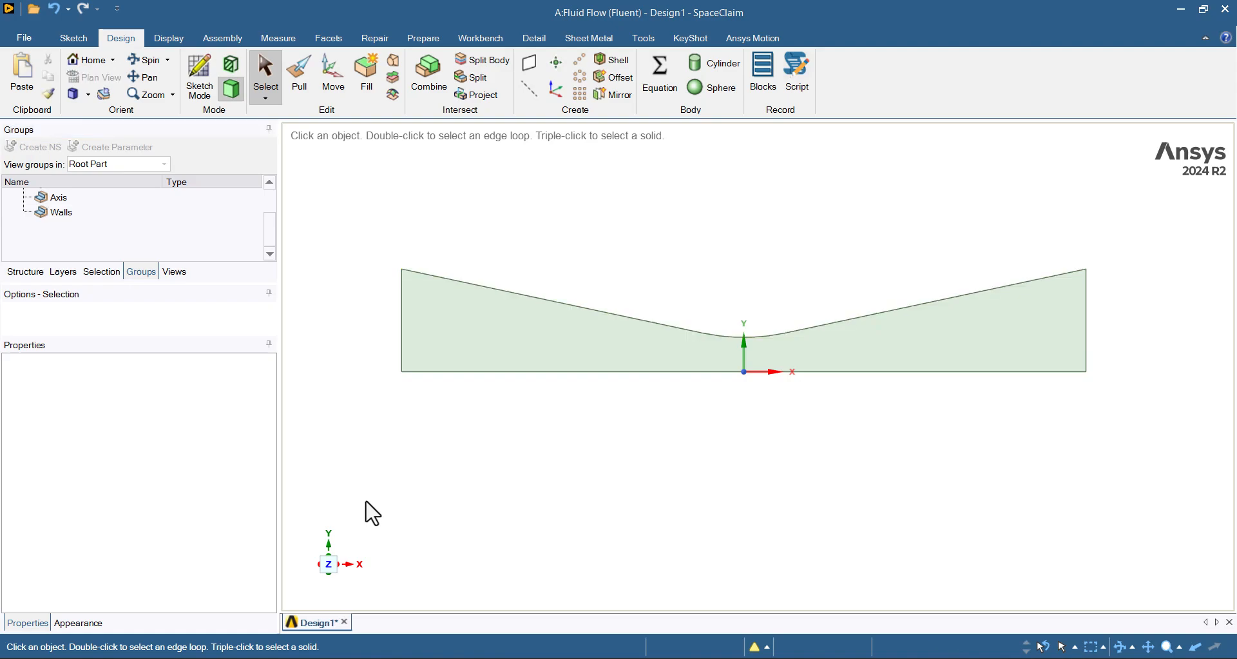
Step: Close SpaceClaim, open the Fluid Flow system's mesh in Meshing from Workbench, and generate the mesh with default settings
click(1228, 7)
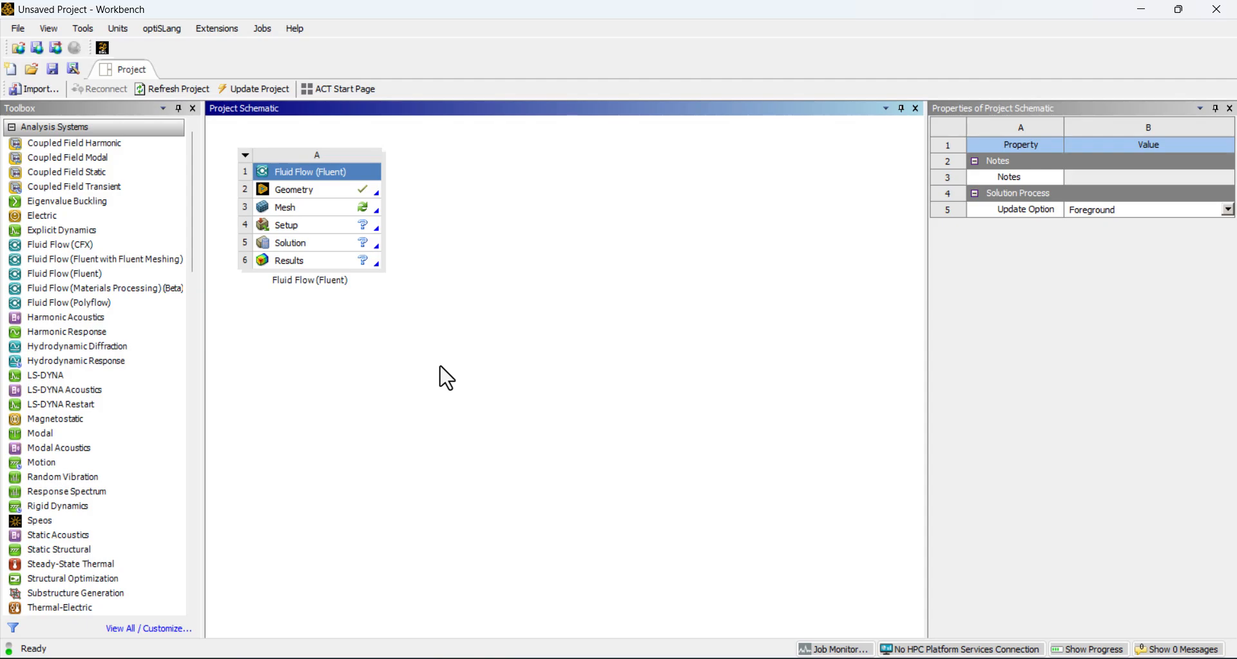
double_click(290, 206)
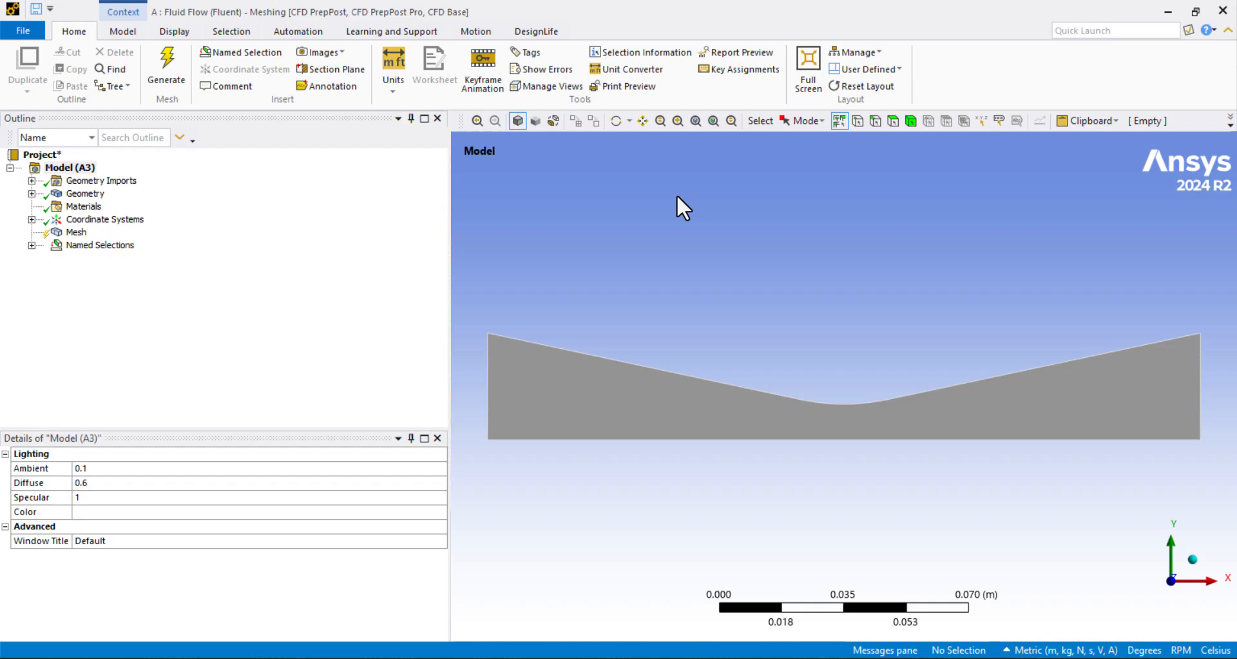
right_click(76, 233)
click(128, 281)
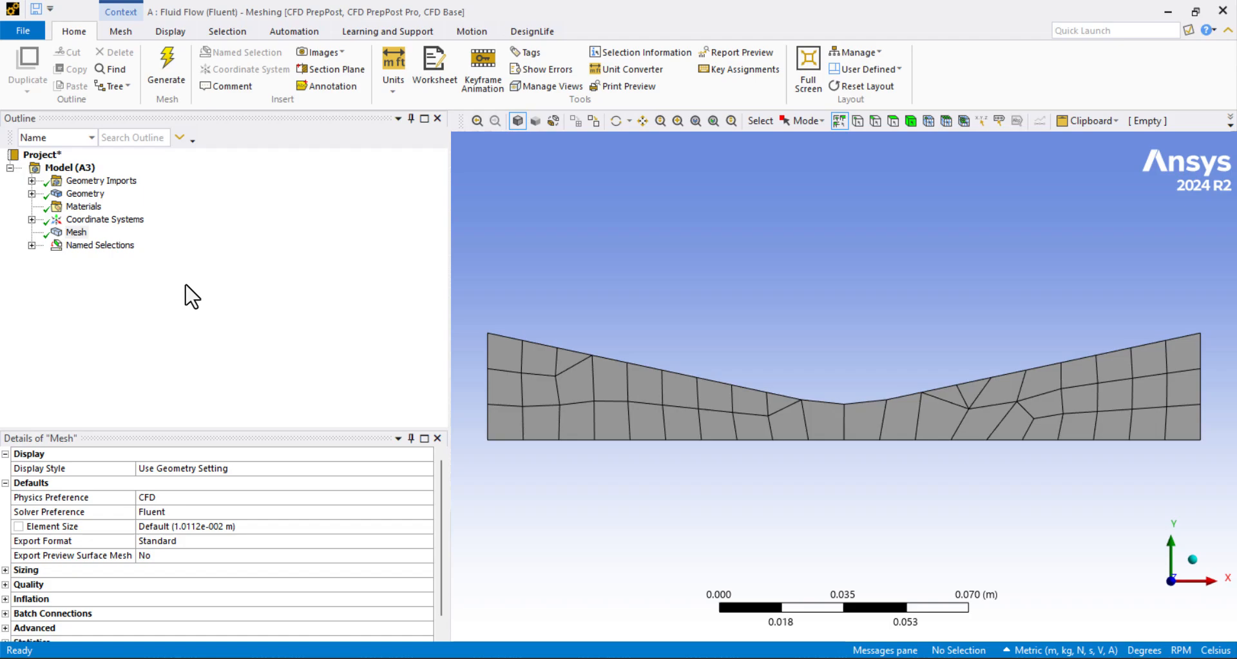
Step: Insert a sizing control scoped to the nozzle face with its default element size, and update the mesh
right_click(76, 233)
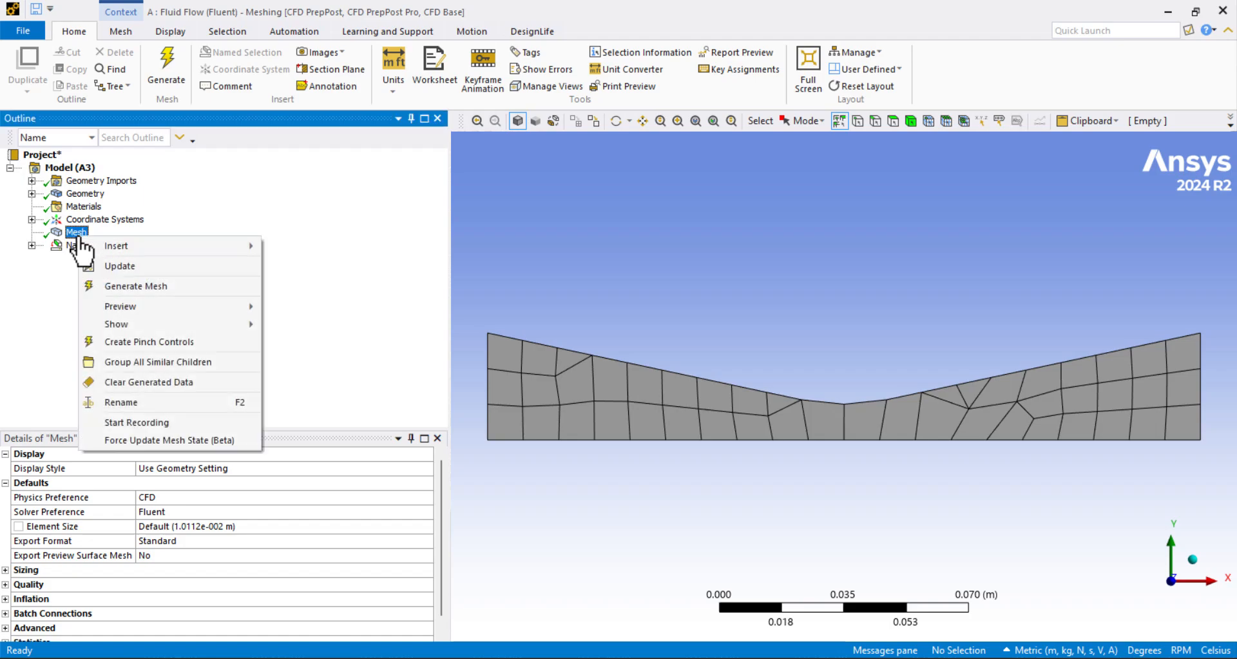
mouse_move(103, 248)
mouse_move(331, 254)
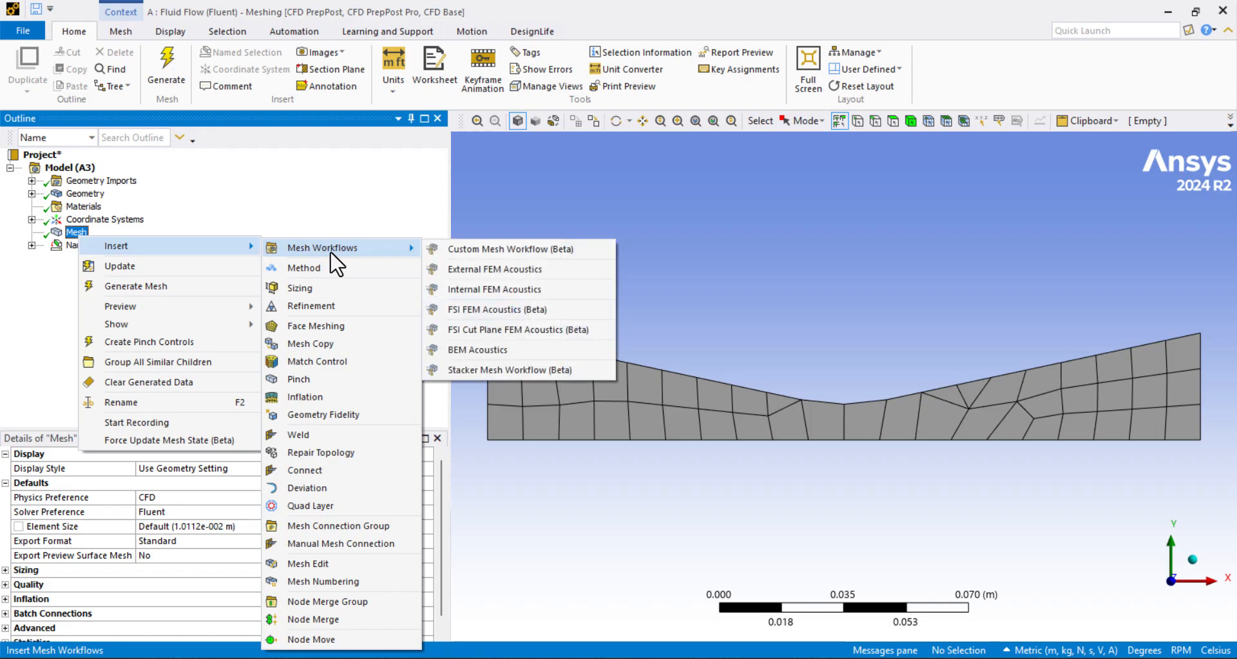
click(324, 285)
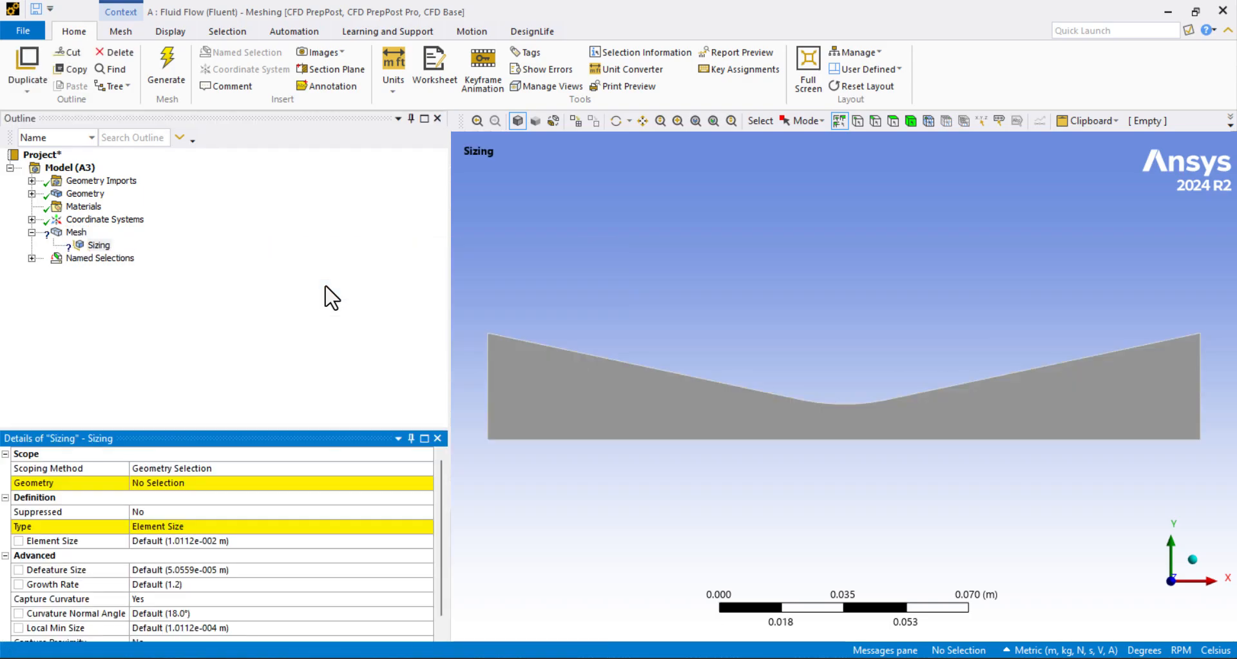
click(893, 121)
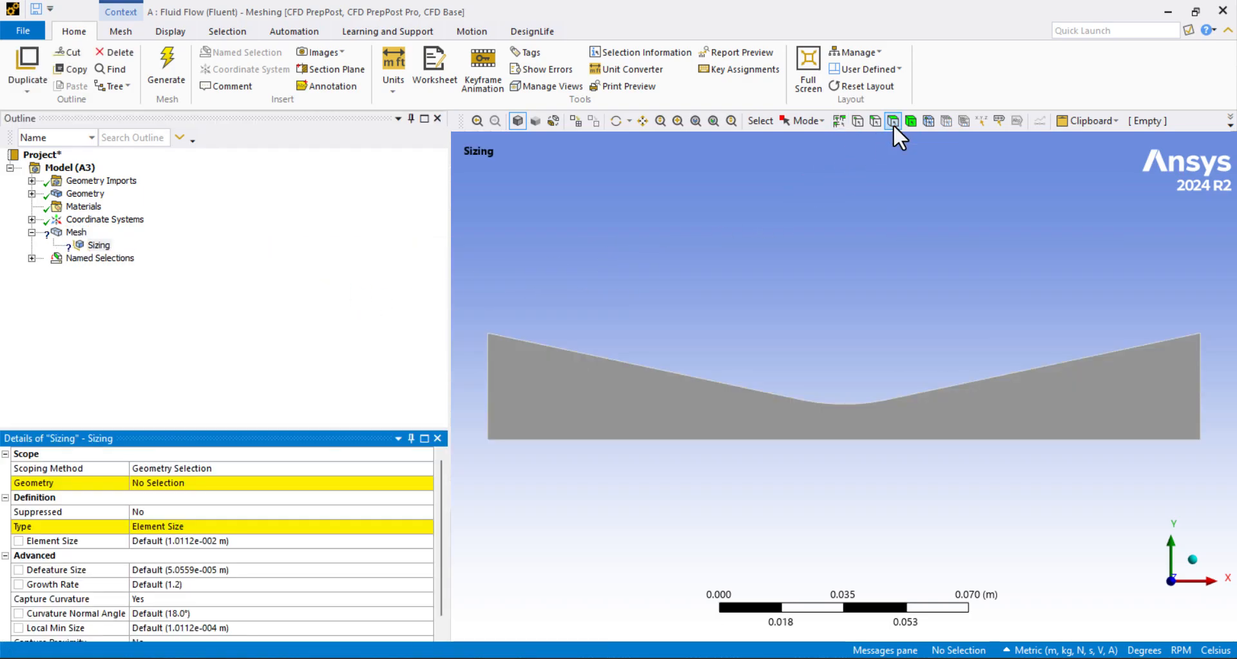
click(980, 404)
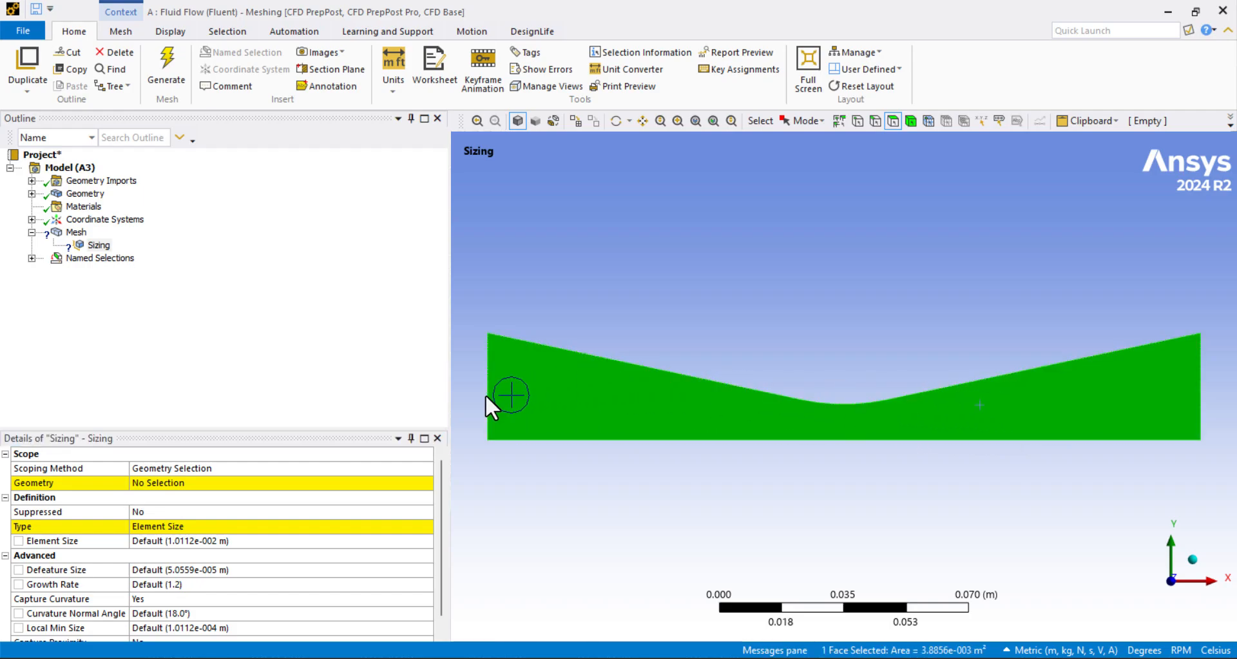
click(149, 483)
click(151, 483)
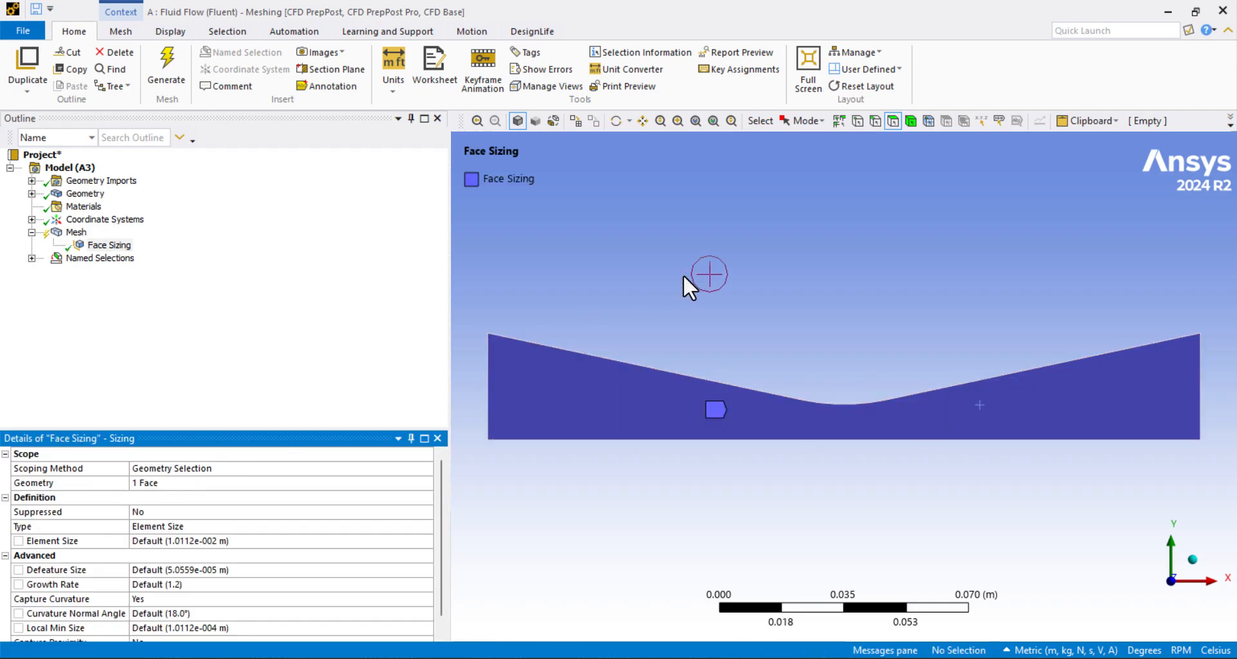
right_click(76, 232)
click(103, 265)
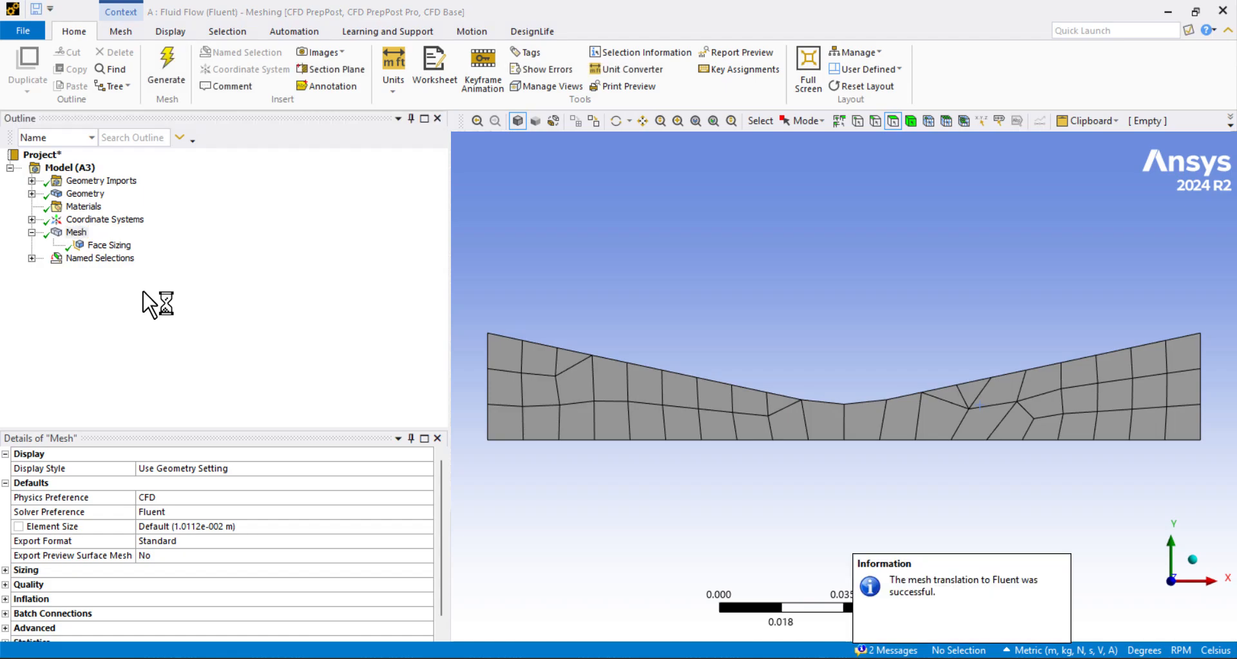
Step: Set the face sizing's element size to 0.003 m and update the mesh
click(108, 245)
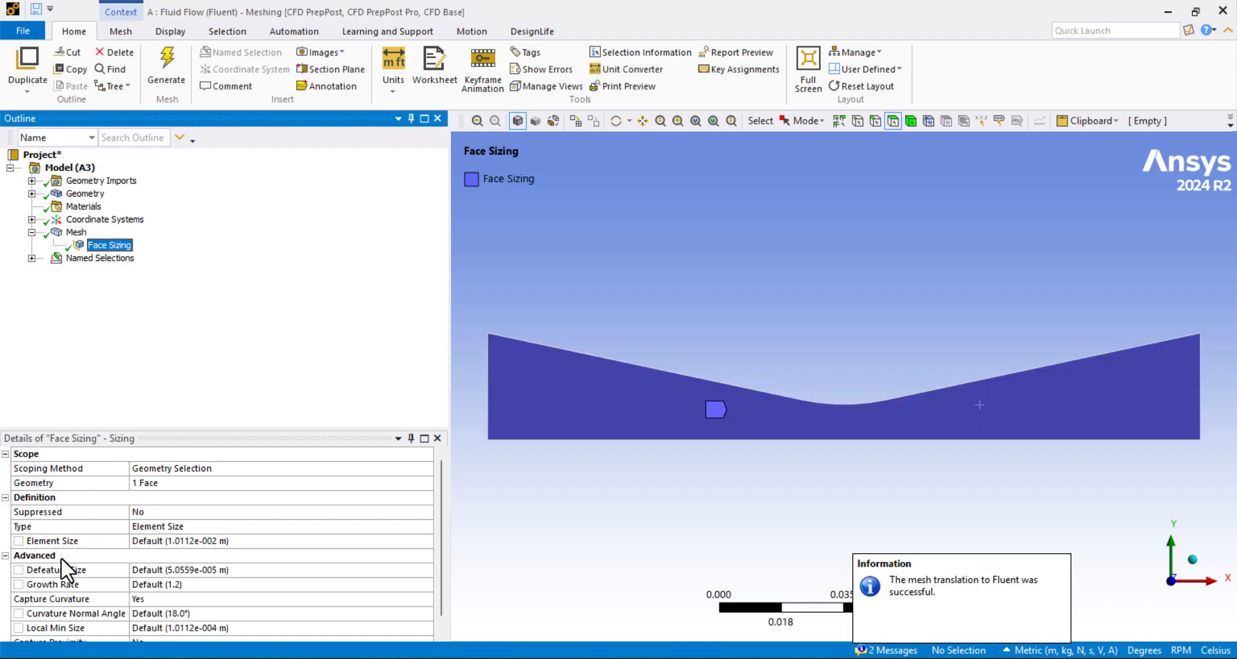
click(202, 544)
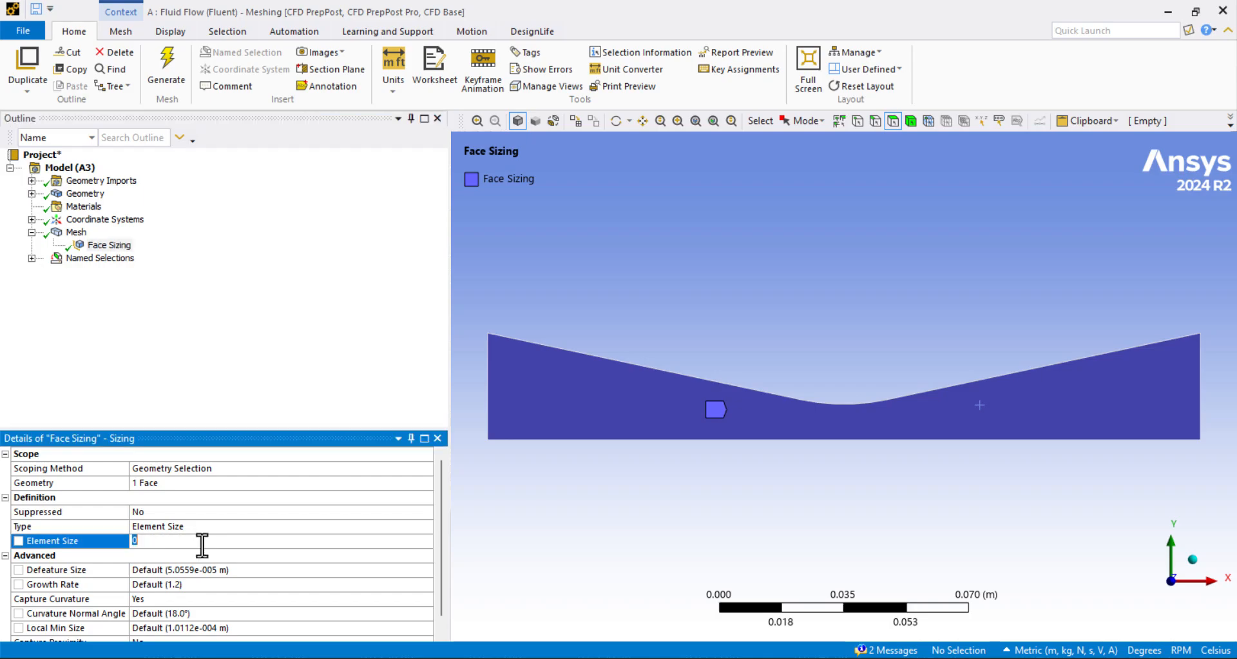
text(0.003)
key(Return)
right_click(80, 232)
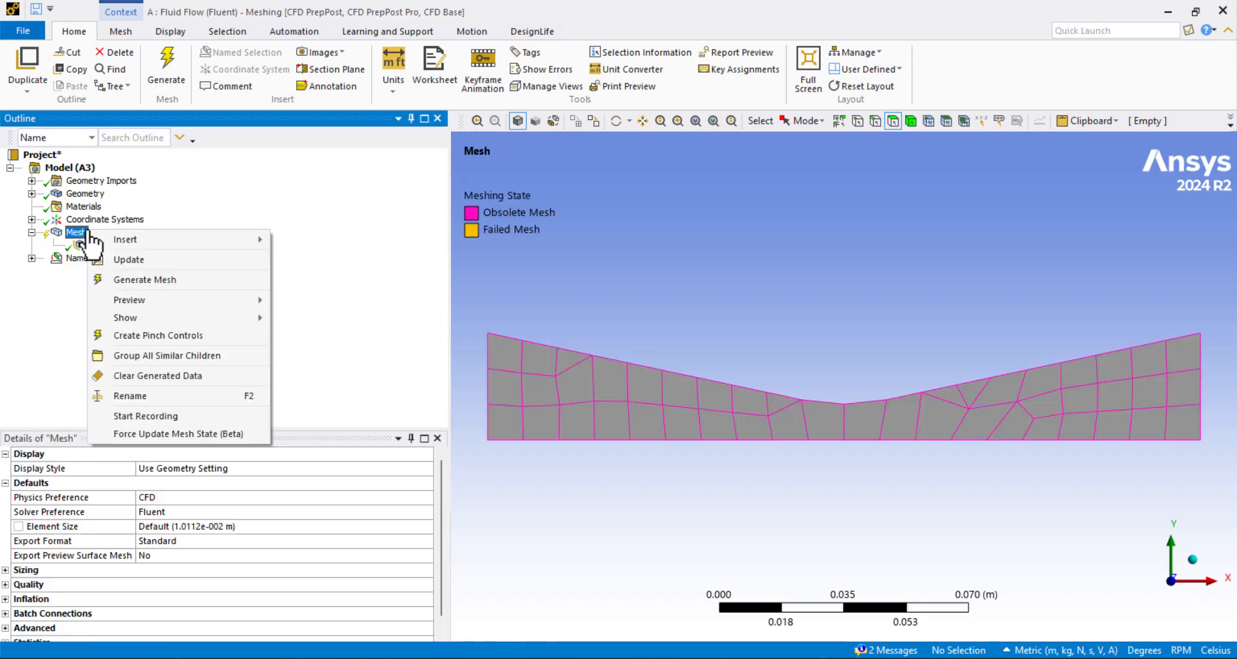
click(123, 258)
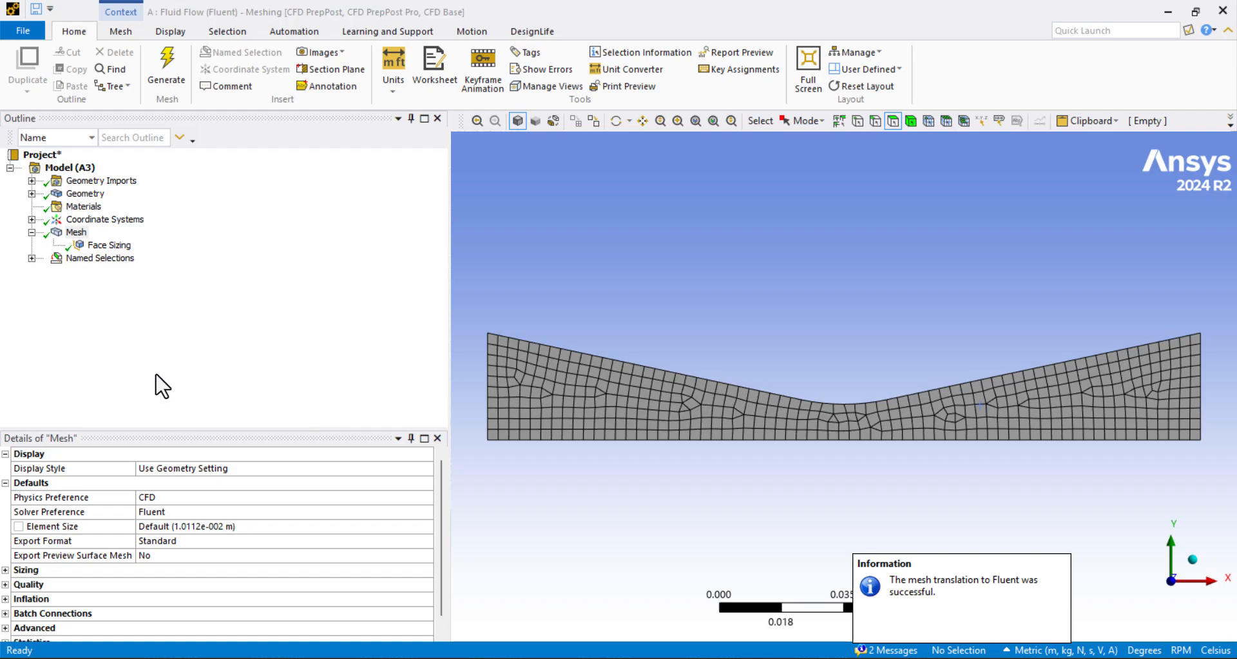
Step: Refine the face sizing's element size to 0.002 m
click(109, 245)
click(219, 539)
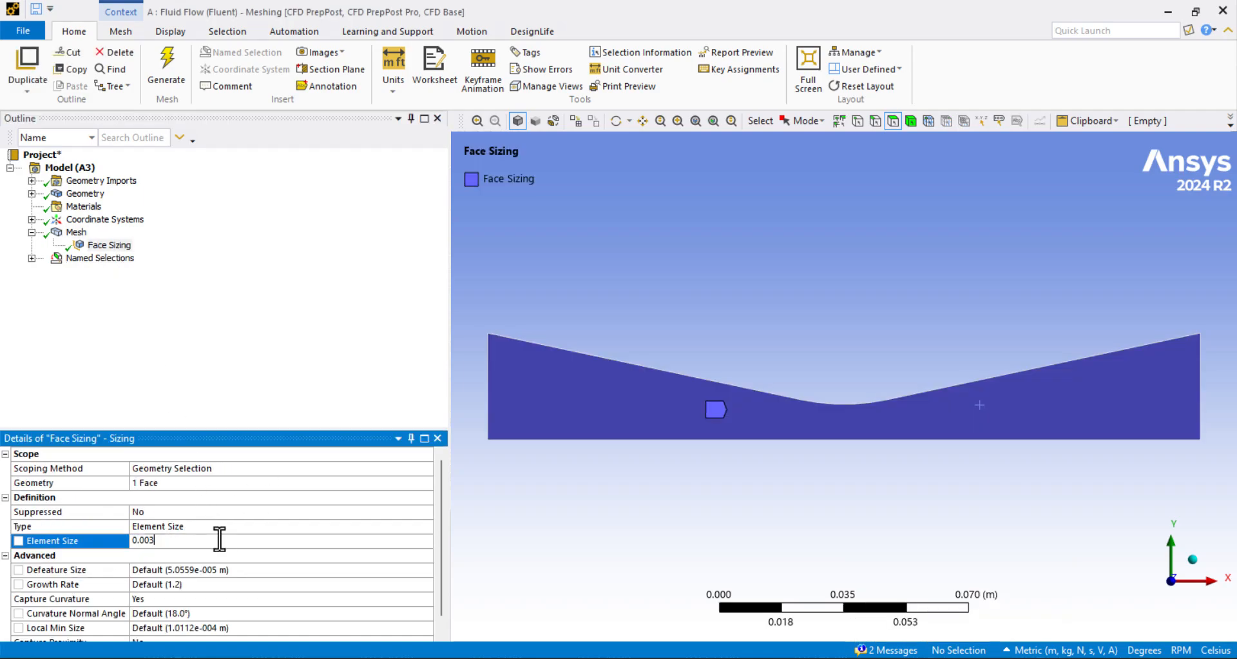
key(Return)
click(93, 311)
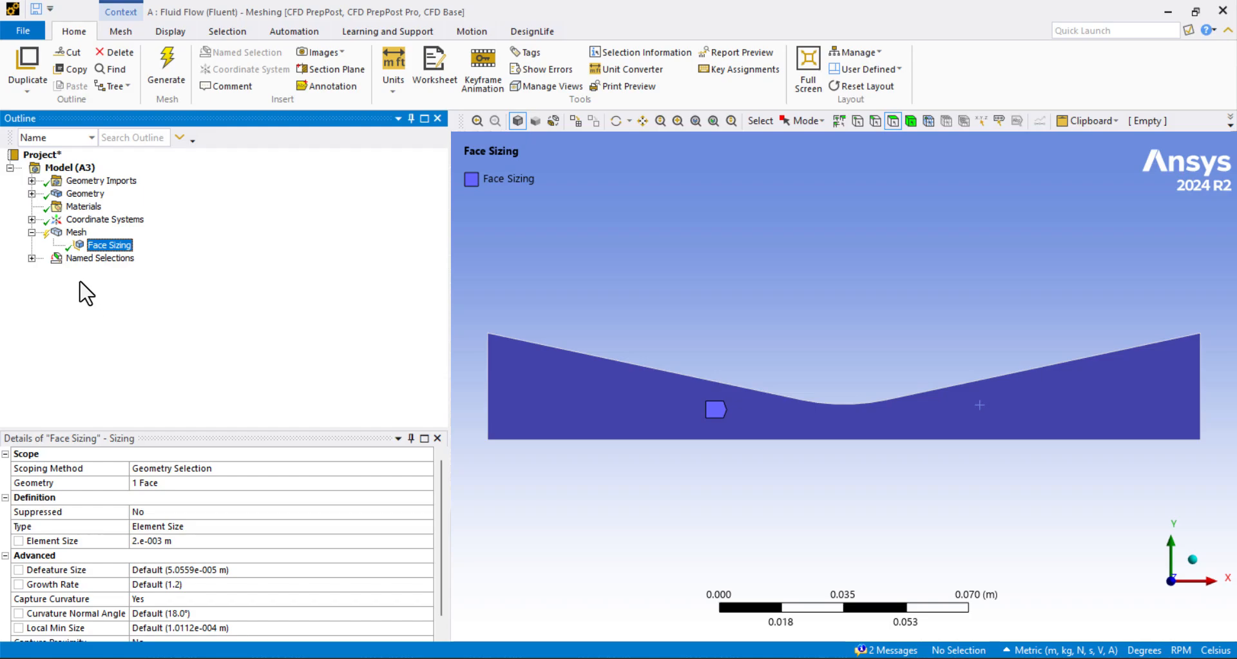
Step: Insert a mapped quadrilateral face meshing control on the nozzle face and update the mesh
right_click(70, 232)
mouse_move(201, 258)
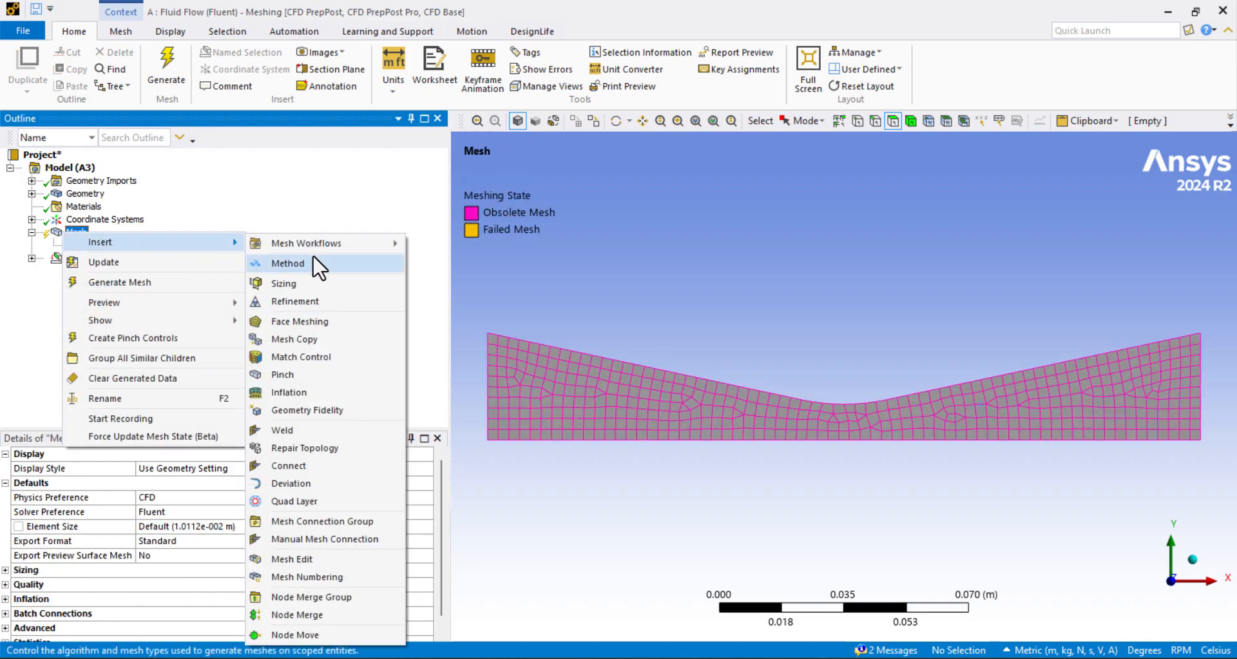
click(322, 323)
click(557, 391)
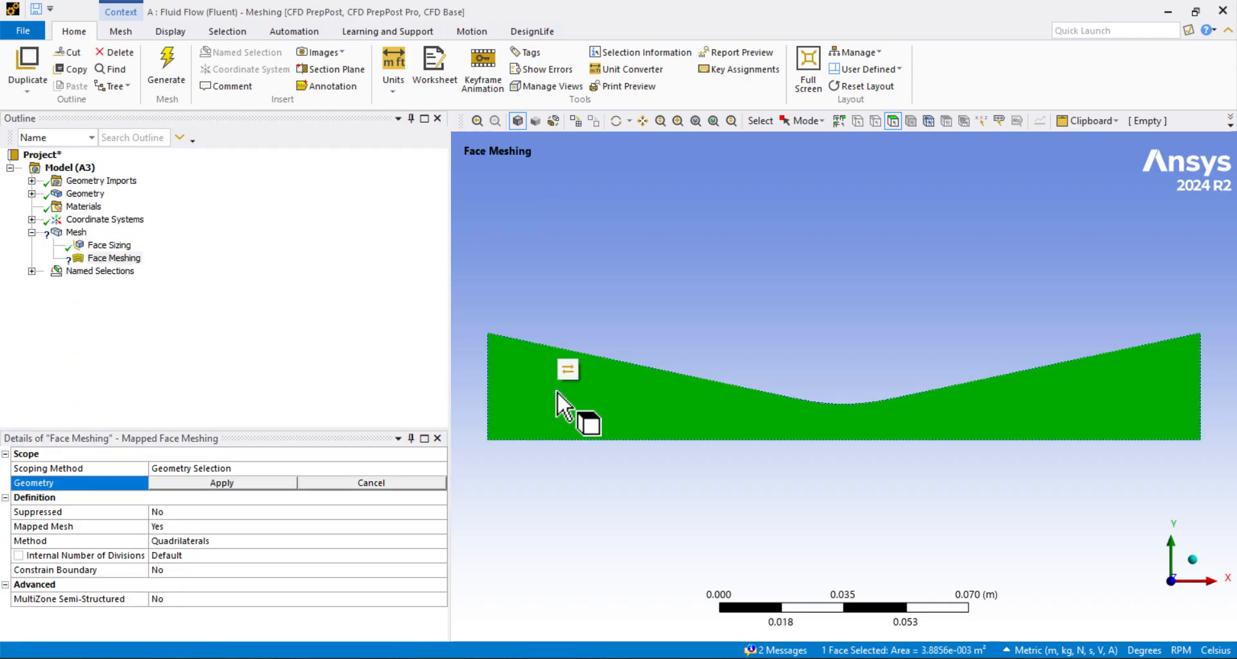
click(220, 483)
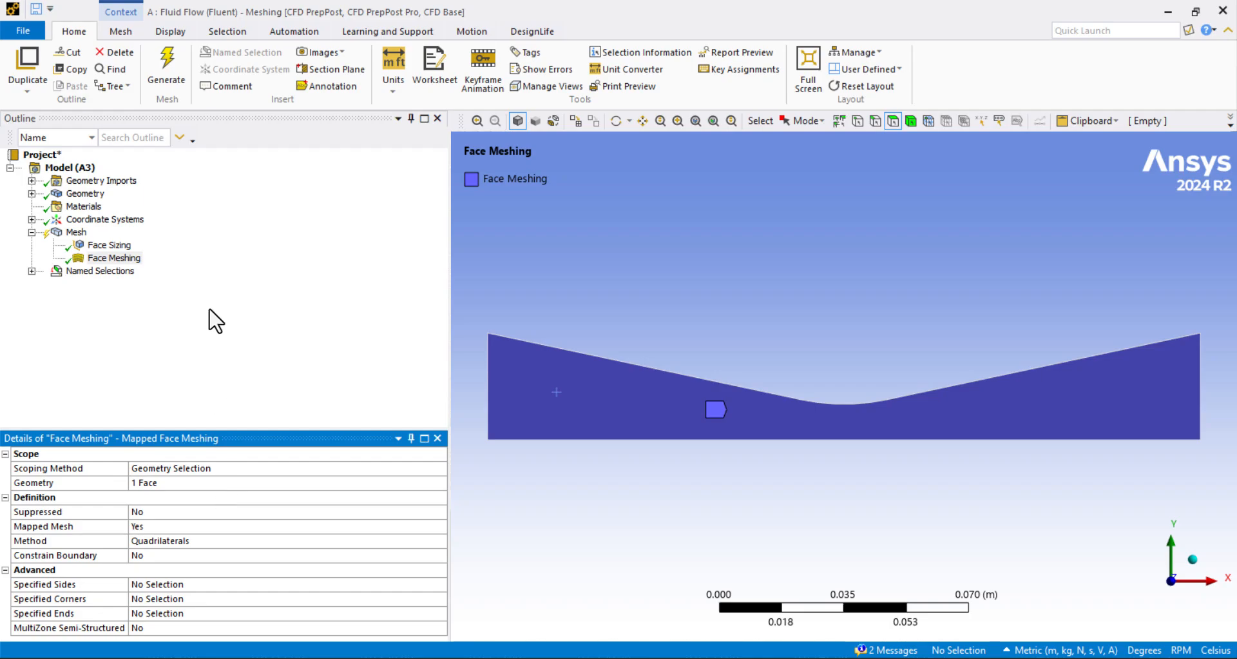
right_click(74, 236)
click(108, 263)
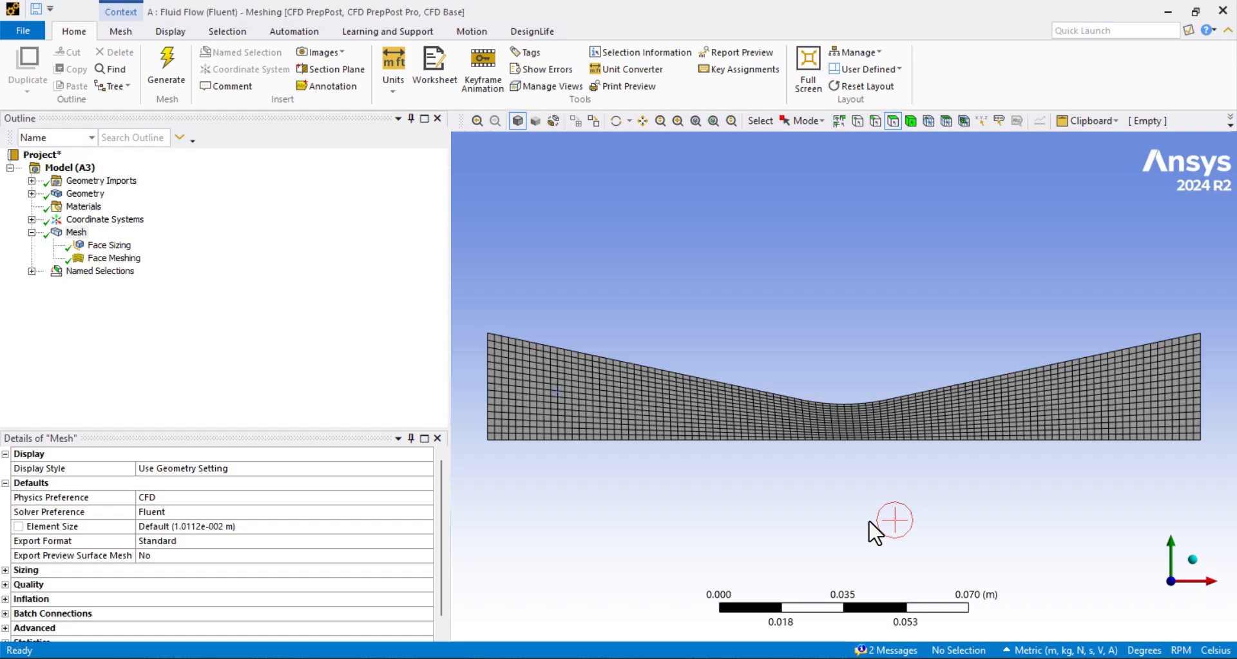
Step: Check which edges the Inlet, Outlet, Axis and Walls named selections cover in the imported geometry
click(31, 271)
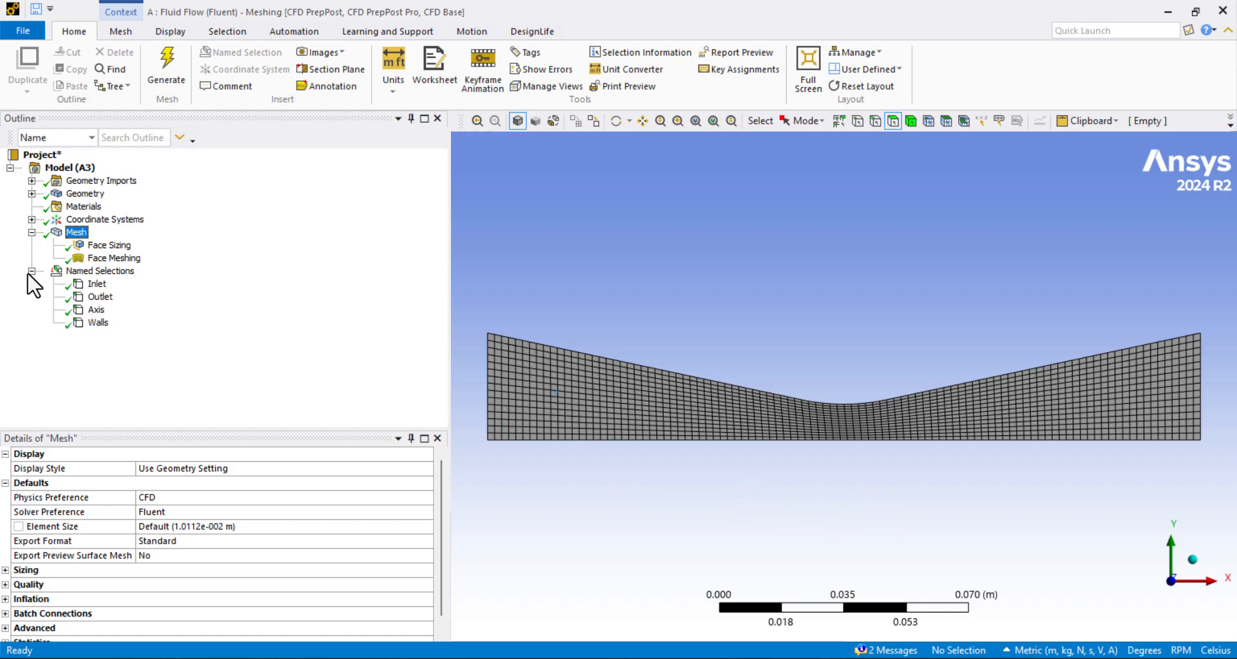
click(90, 284)
click(89, 297)
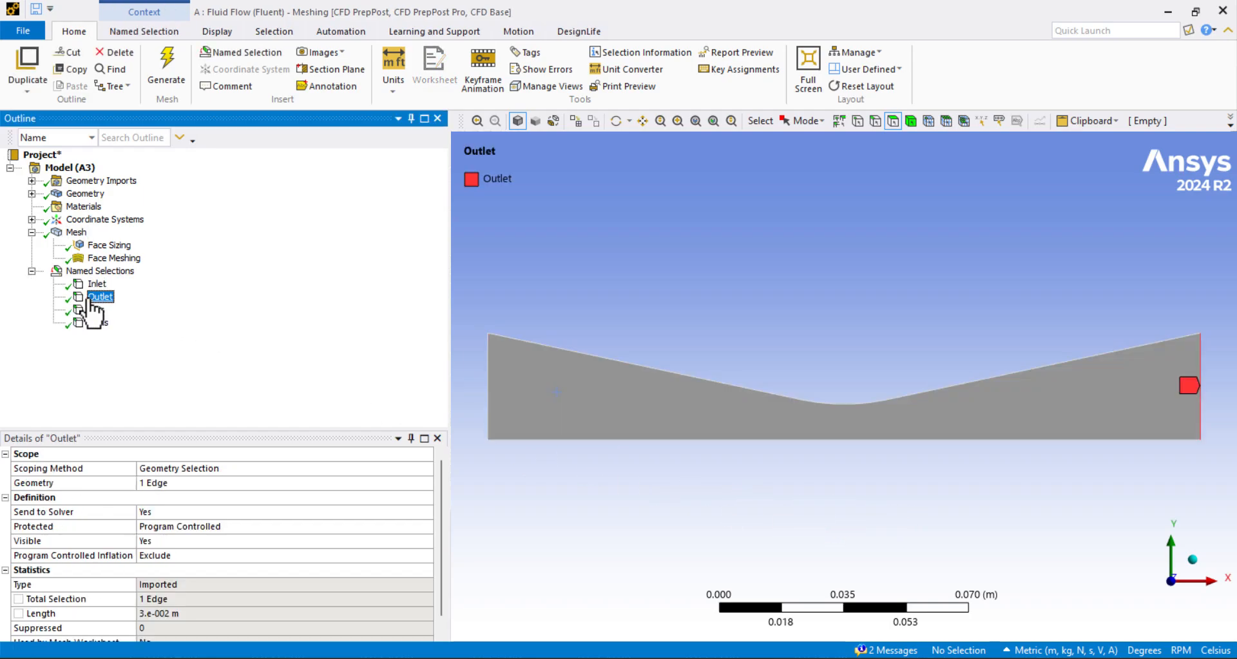
click(93, 310)
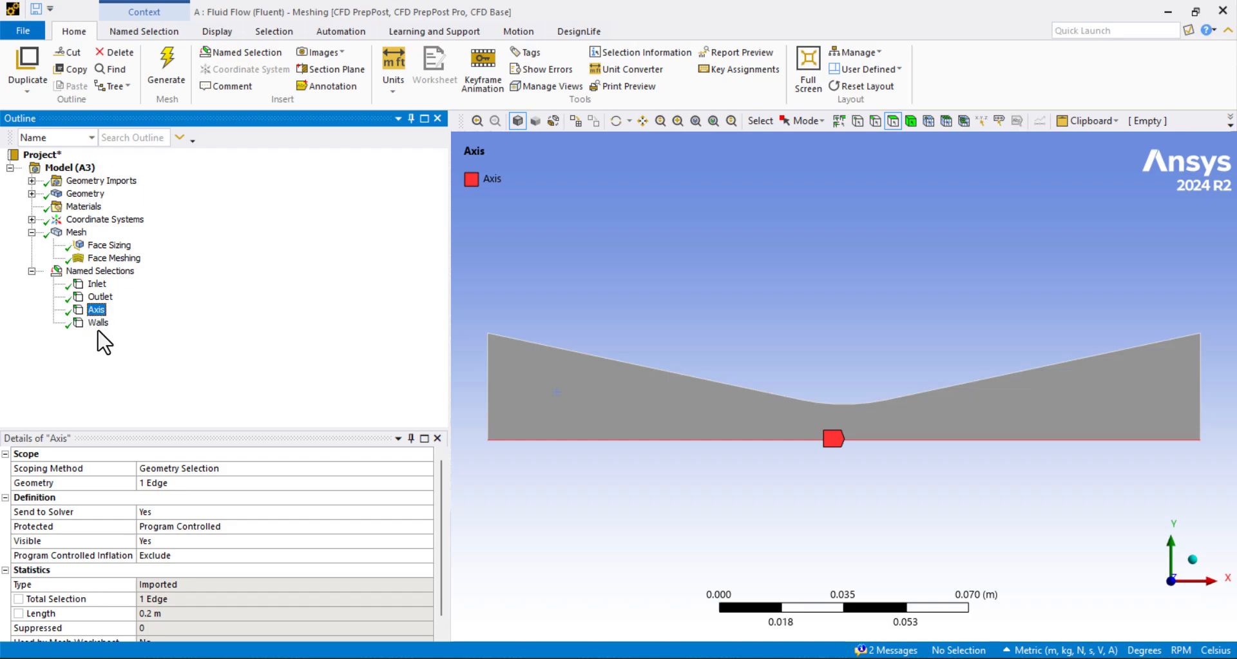
click(97, 323)
click(667, 541)
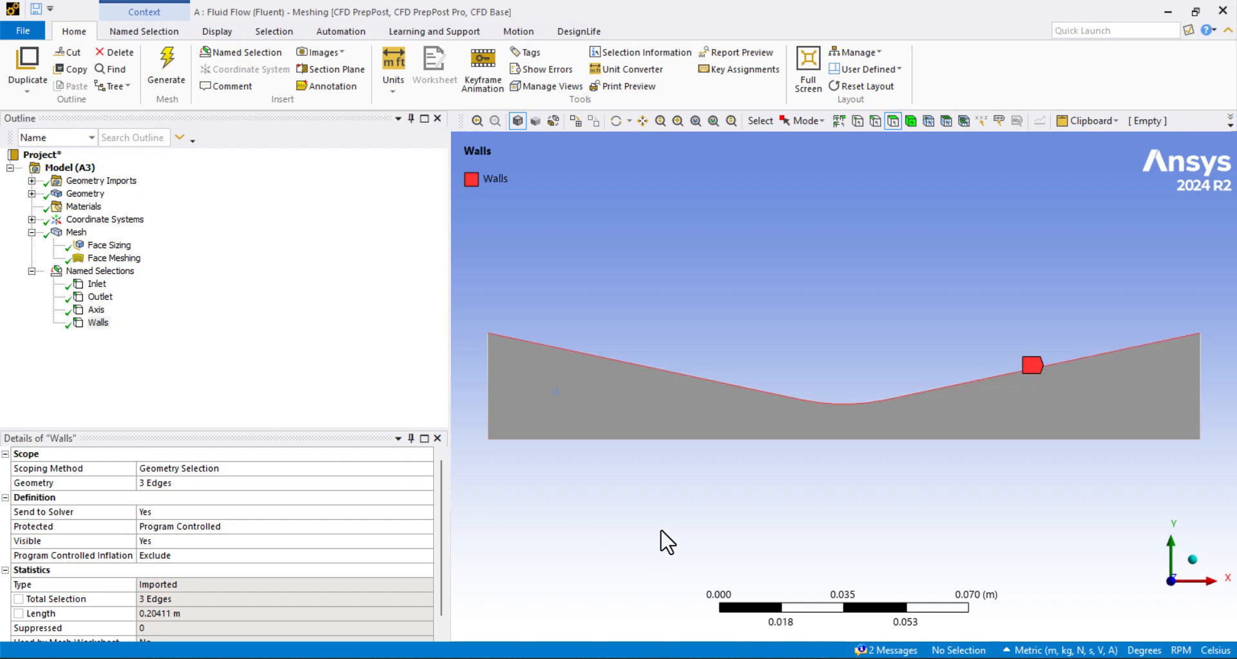
Step: Close the Meshing editor and return to the Workbench project schematic
click(1233, 12)
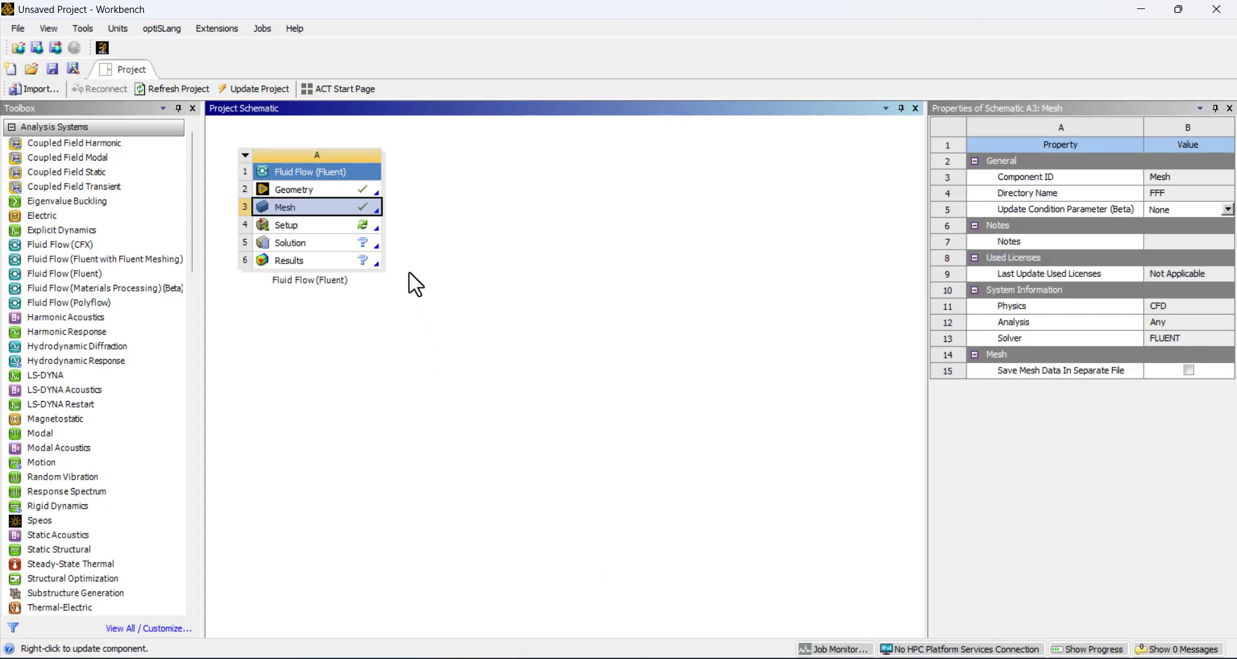
right_click(366, 209)
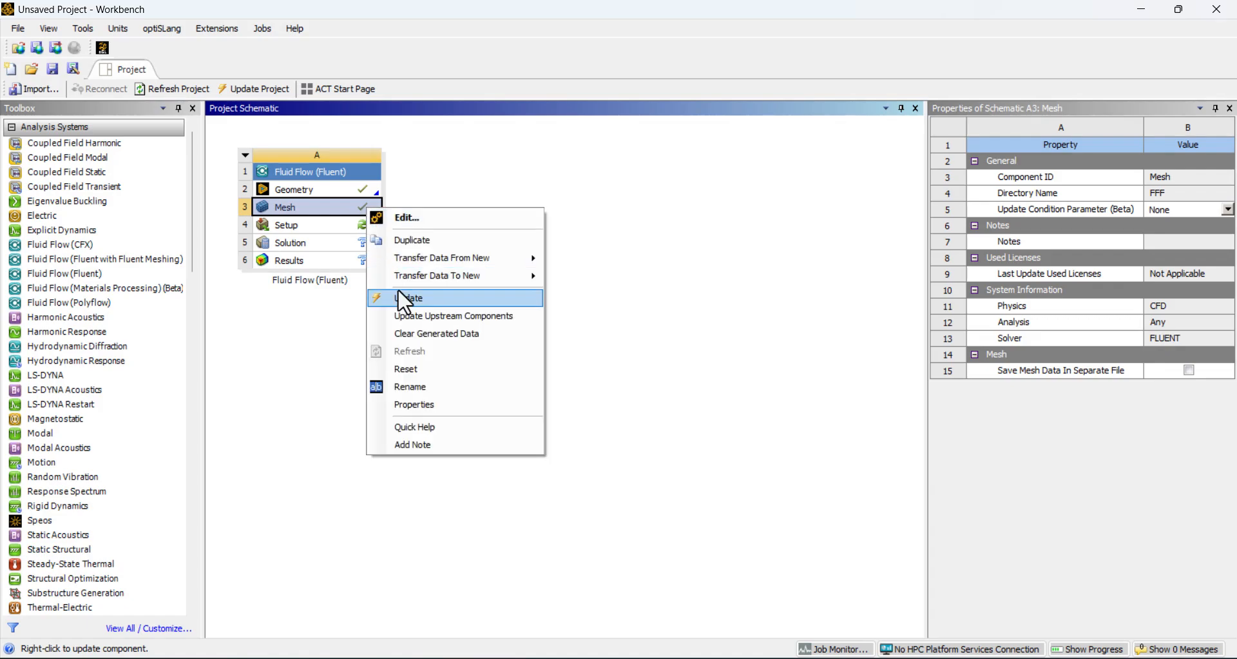
click(455, 167)
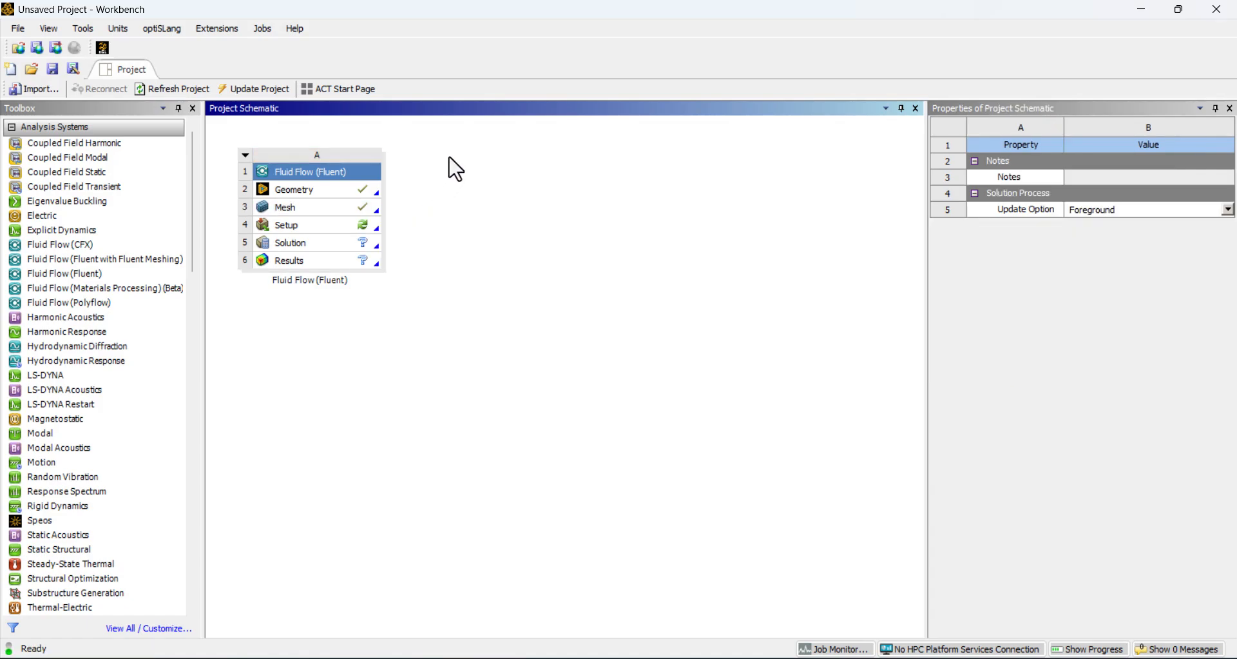
Step: Open the Fluent setup of the Fluid Flow system in double precision with 8 solver processes
double_click(330, 234)
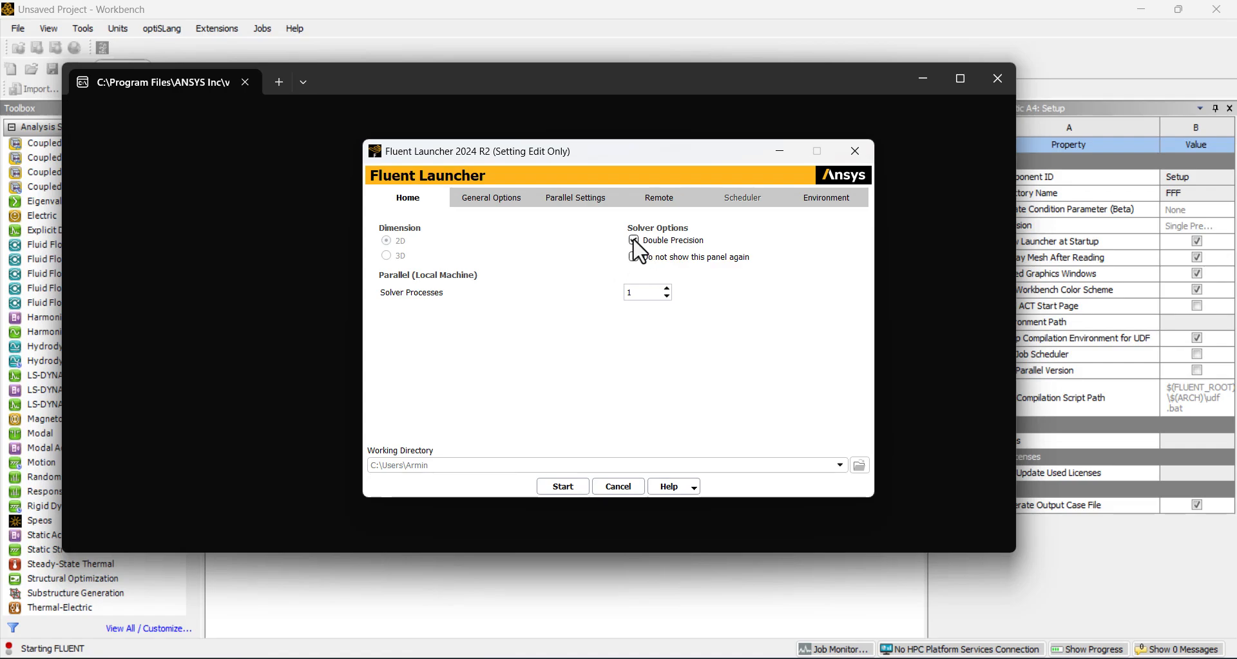
double_click(638, 293)
text(8)
key(Return)
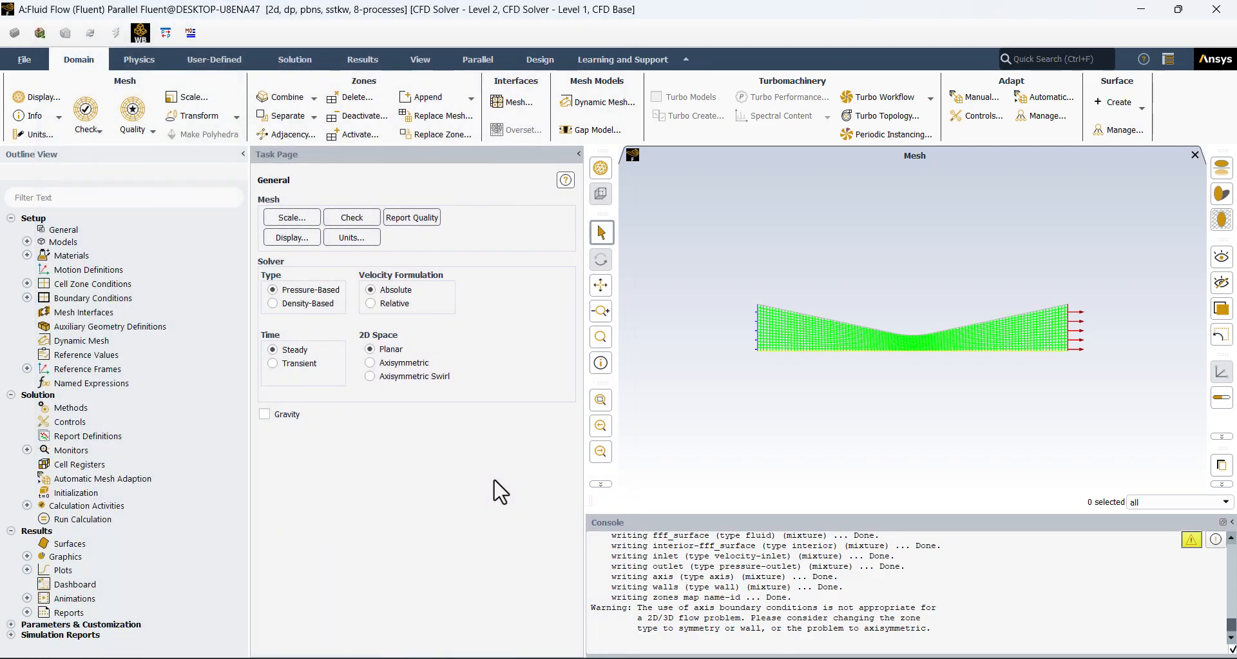
Step: Set the 2D space to axisymmetric and the solver type to density-based
click(371, 363)
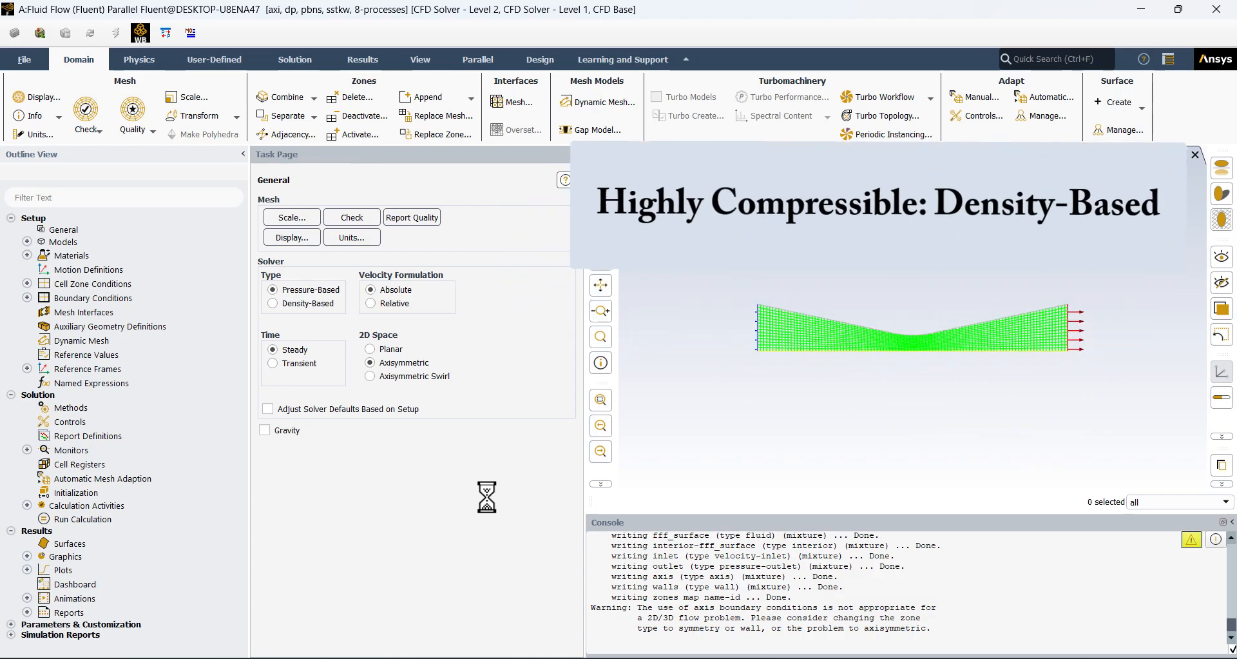
click(272, 303)
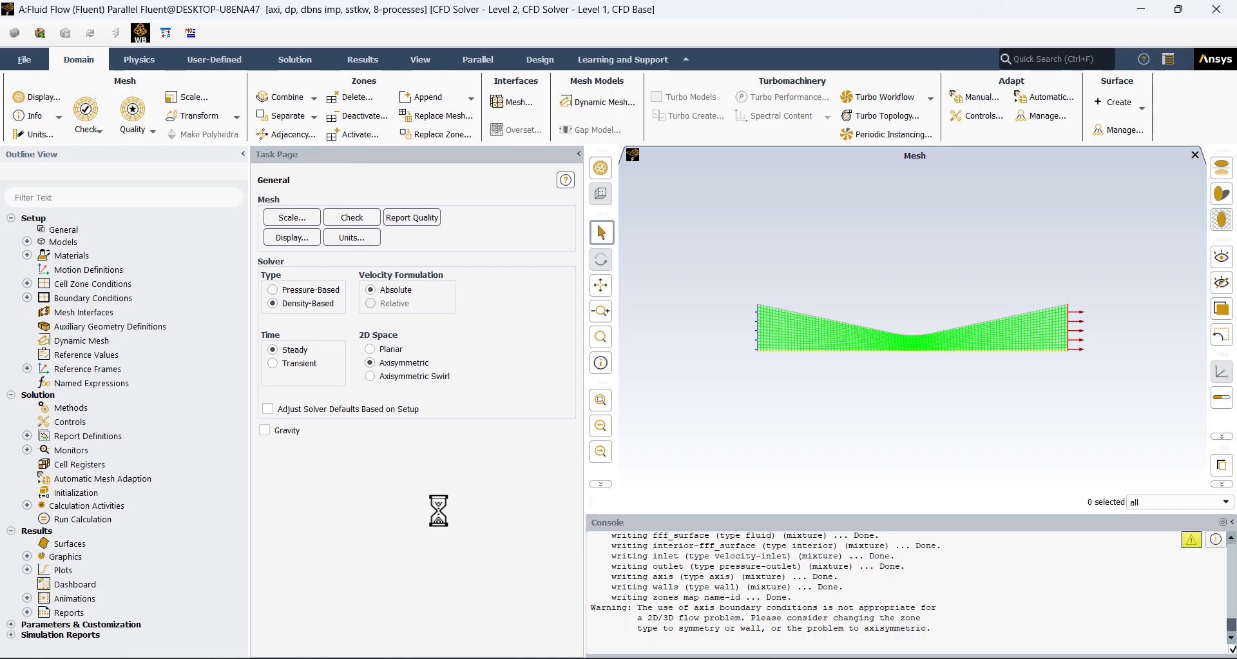
Step: Open the air fluid material and set its density to ideal-gas
click(27, 255)
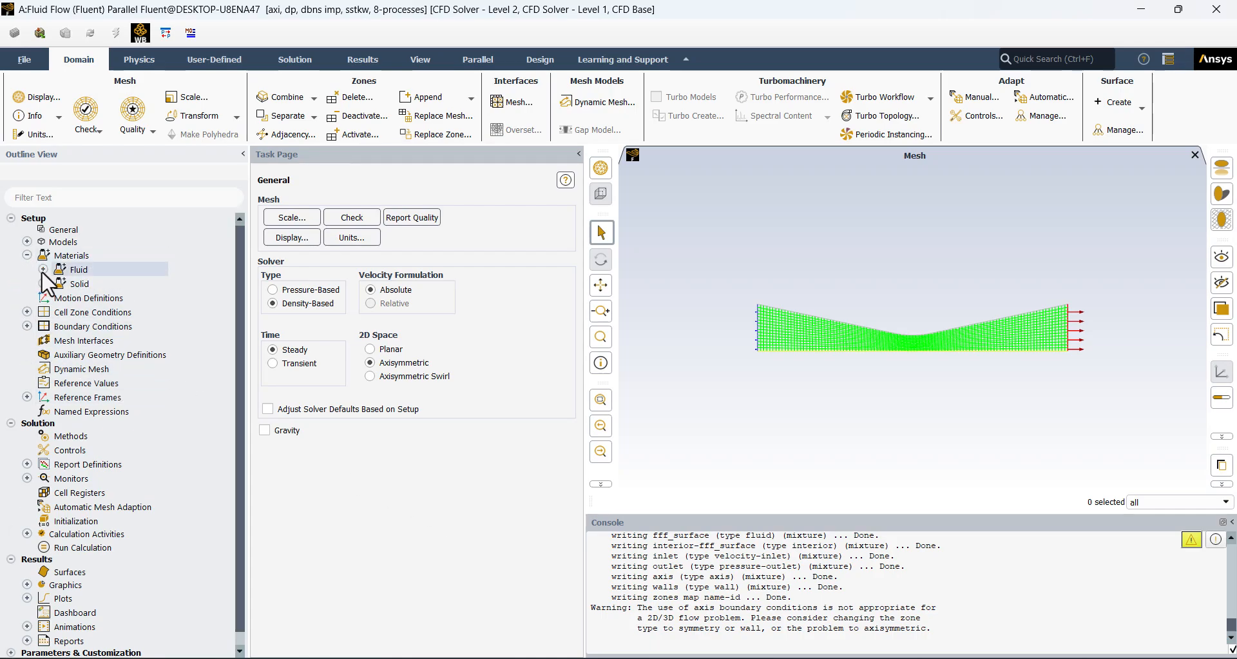
click(43, 269)
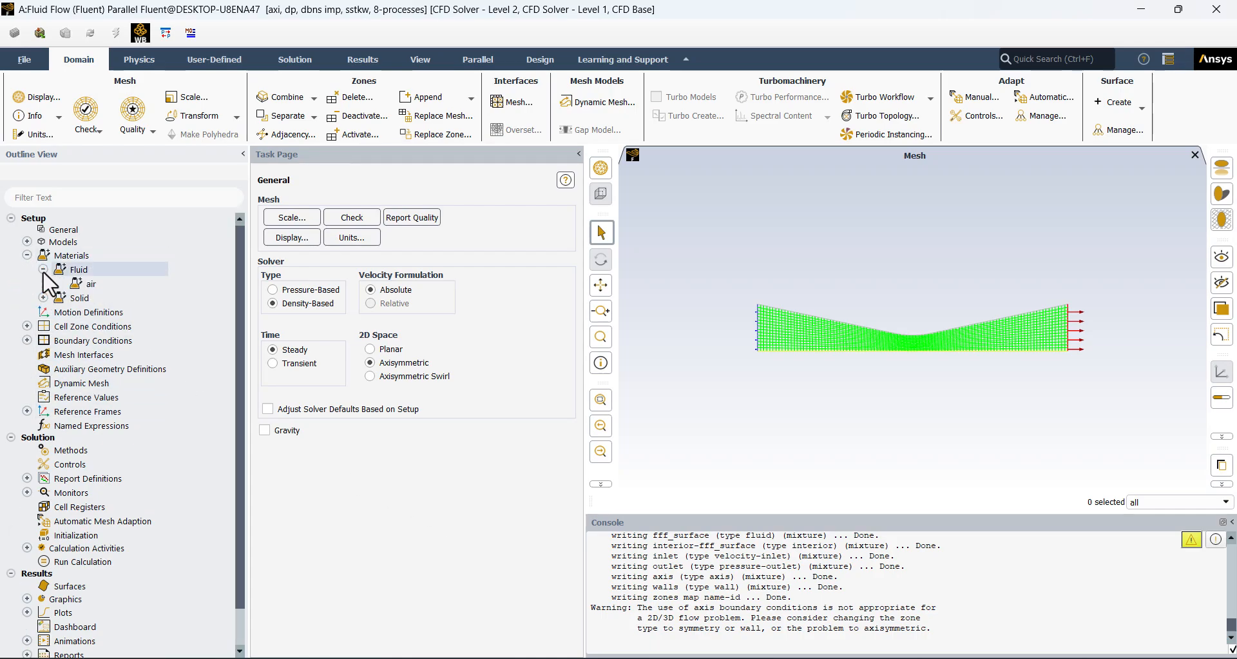
double_click(92, 285)
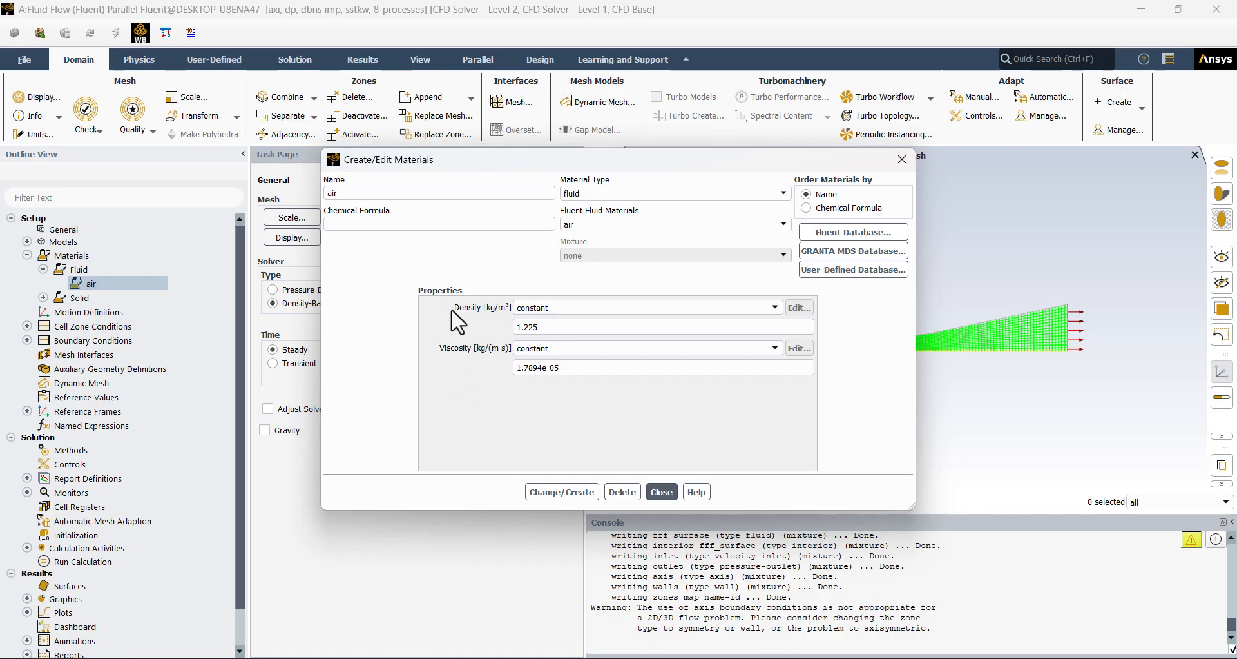
click(523, 308)
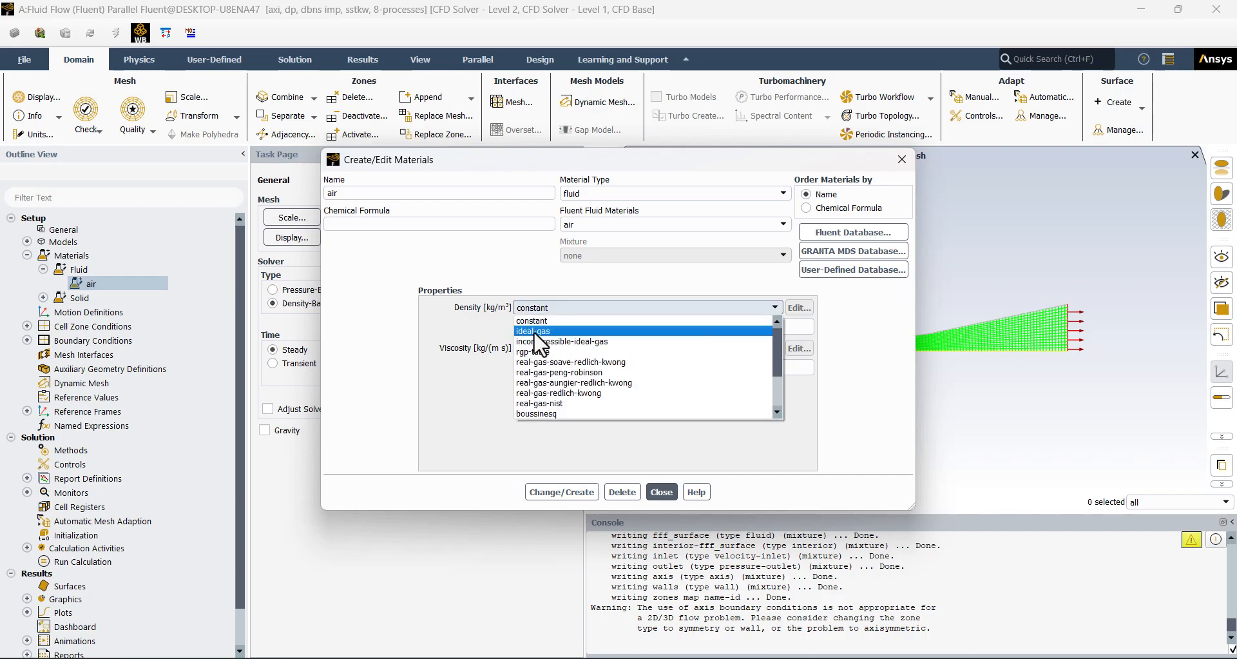
click(544, 332)
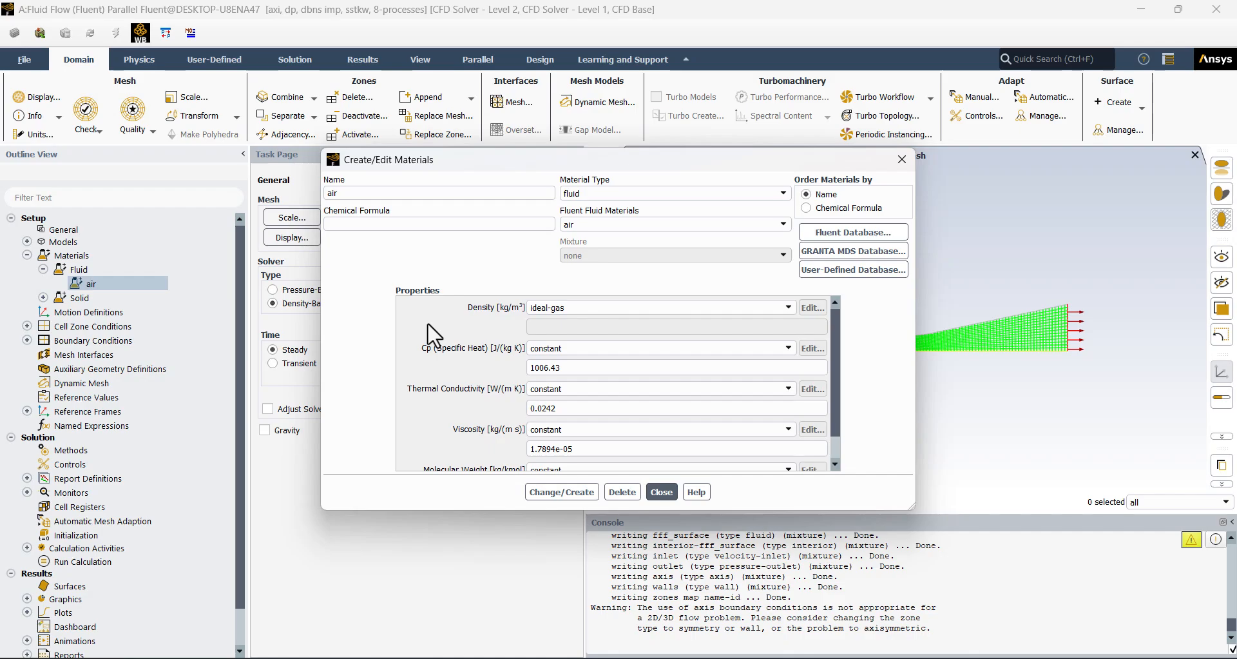
Step: Set air's viscosity to the Sutherland law with the default three-coefficient method and apply the material changes
scroll(434, 335, down, 1)
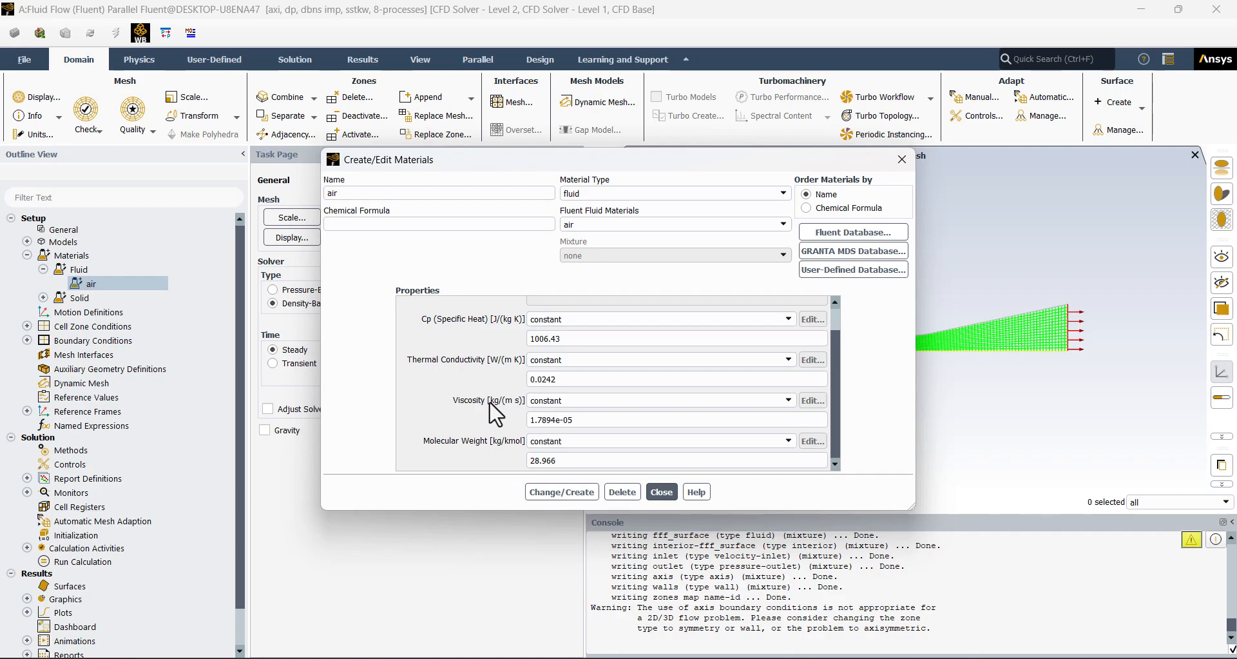
click(590, 401)
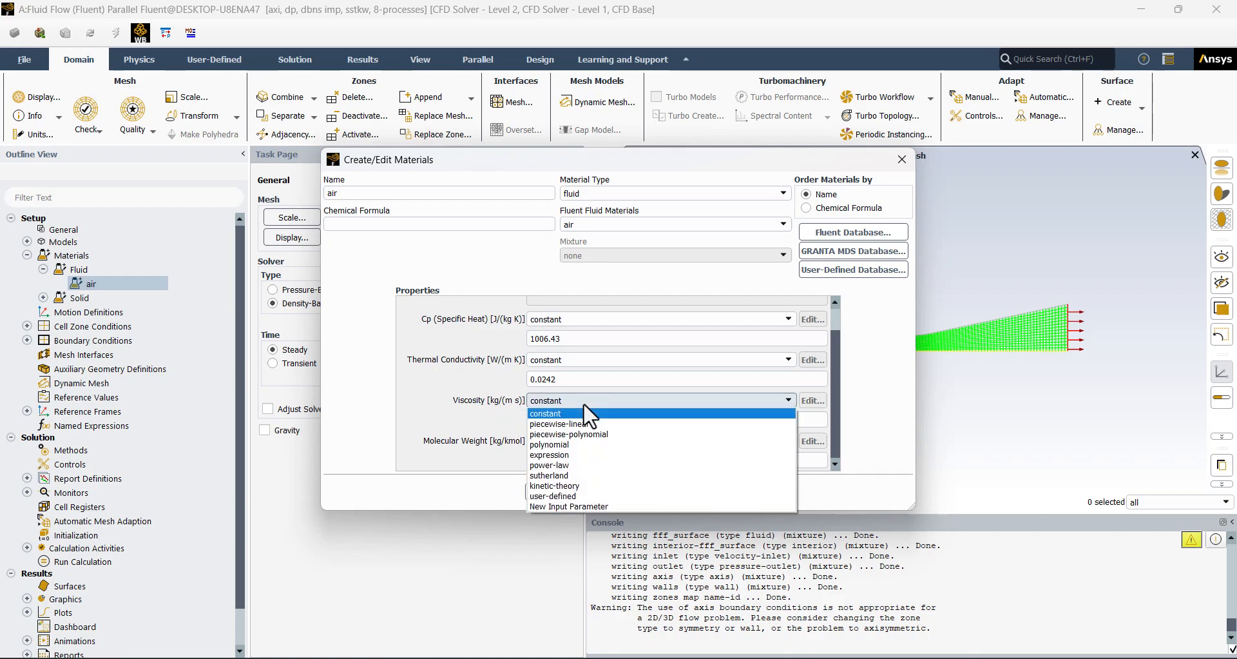
click(582, 476)
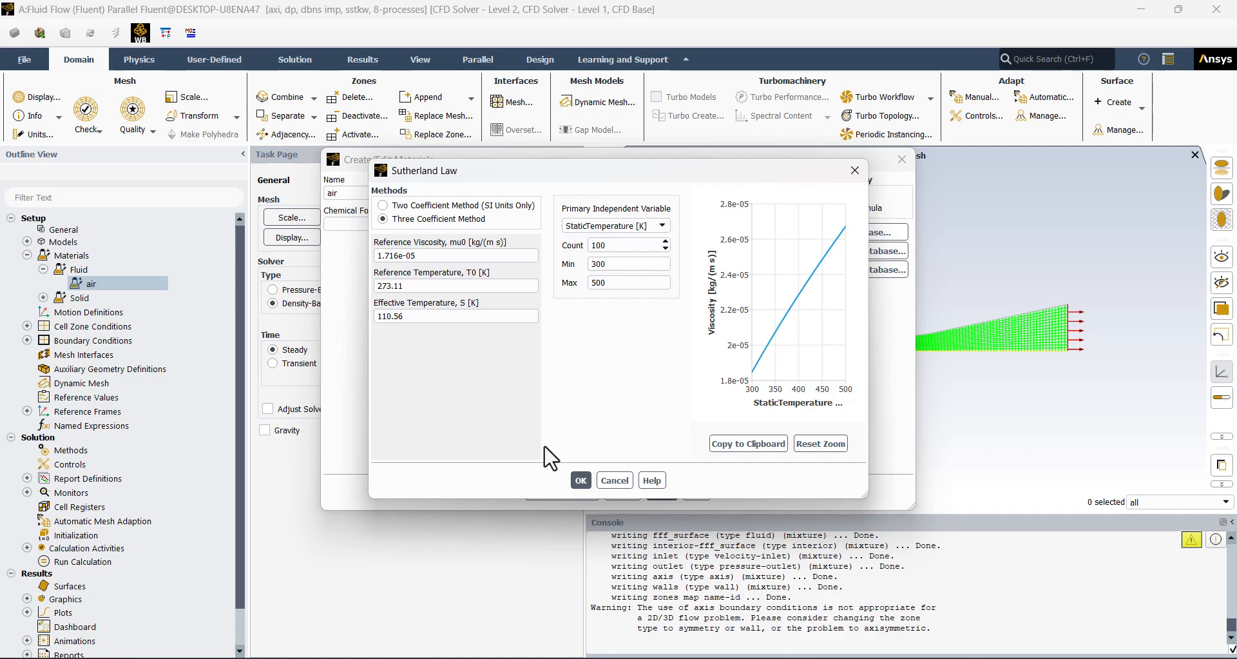
click(581, 481)
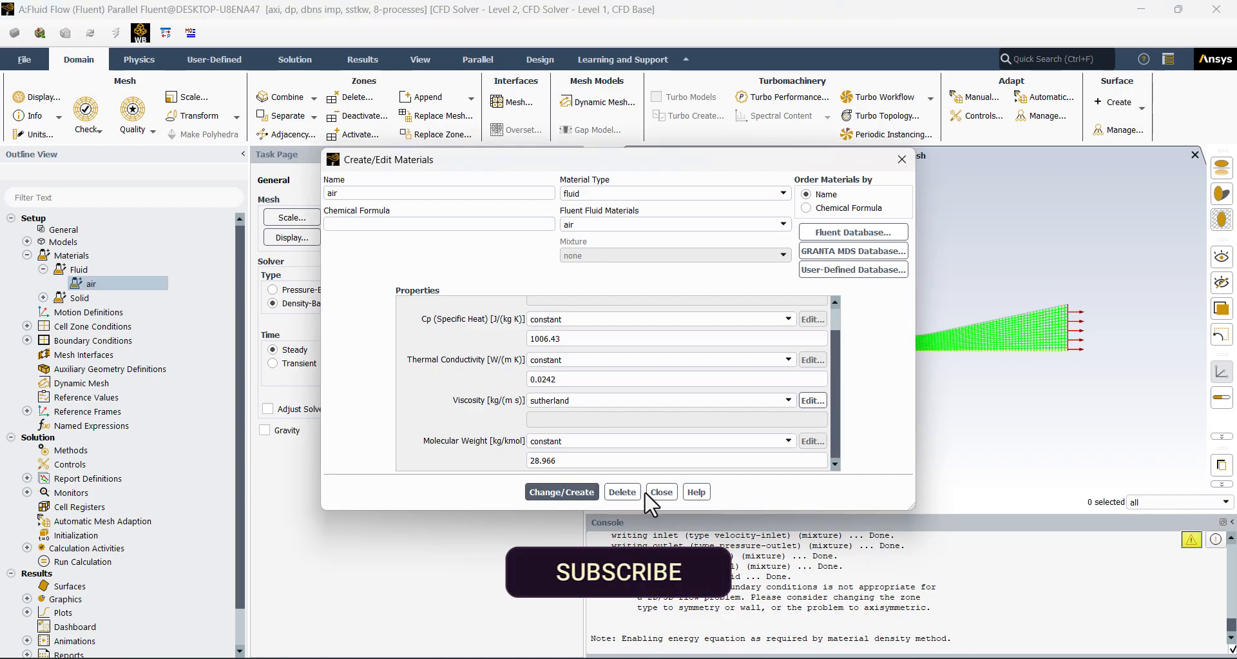
click(662, 492)
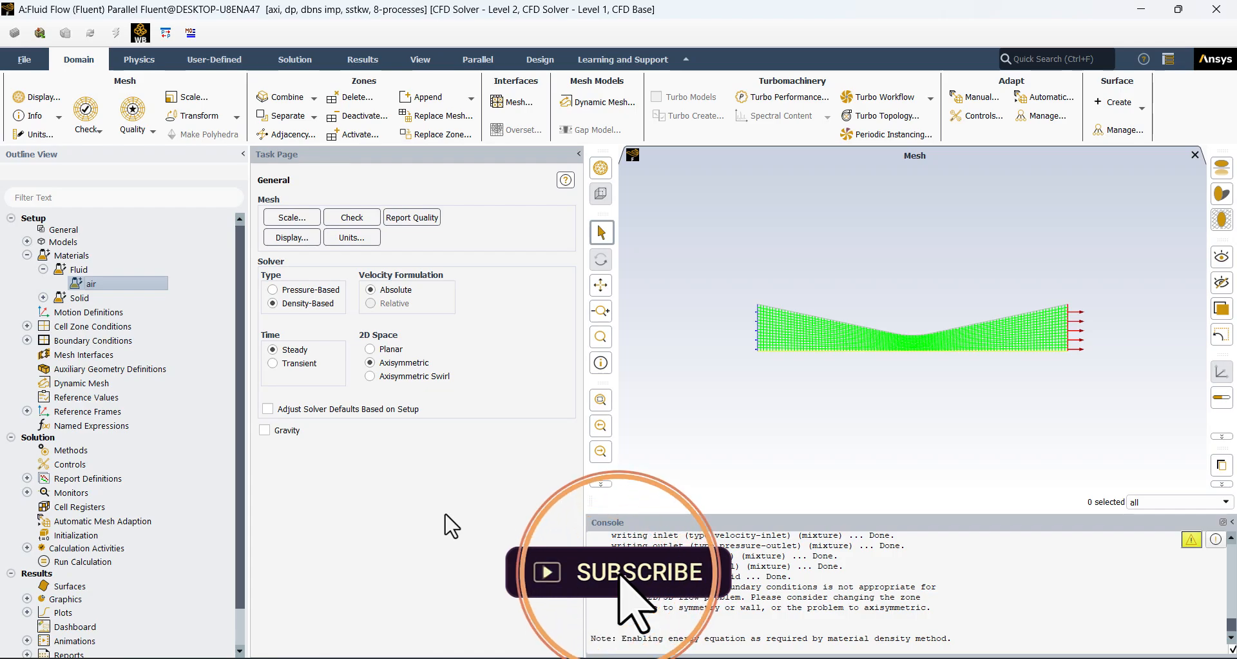
Step: Review the viscous turbulence model and its options without changing them
click(27, 241)
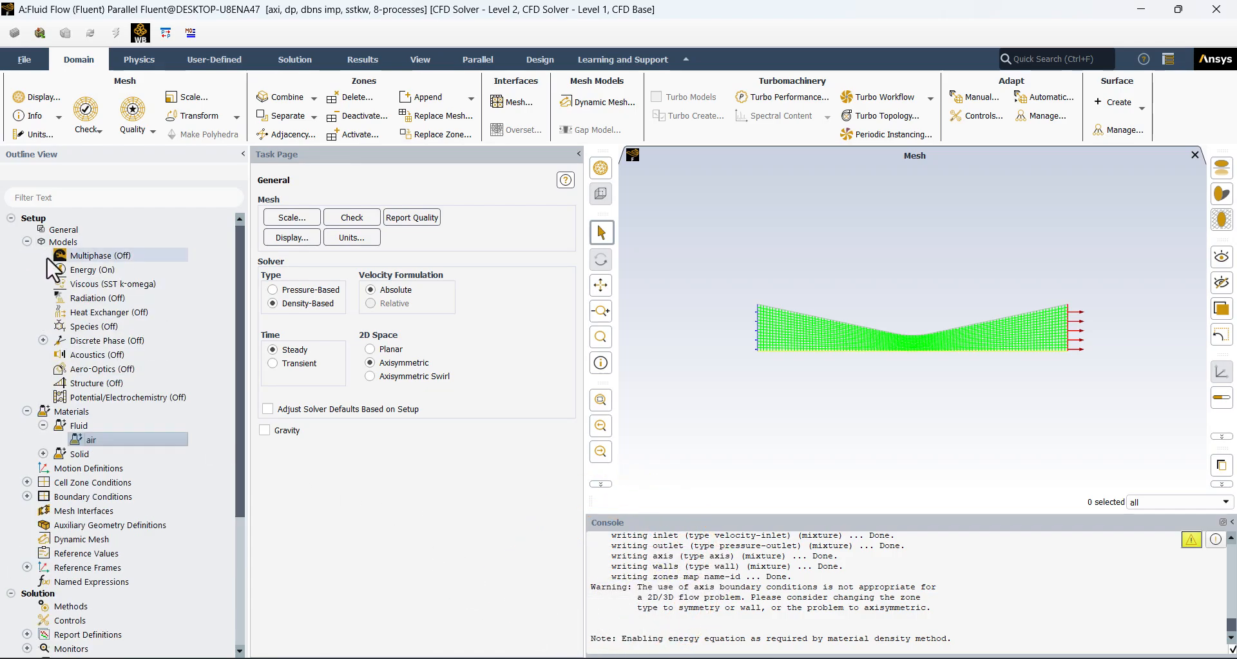
double_click(76, 278)
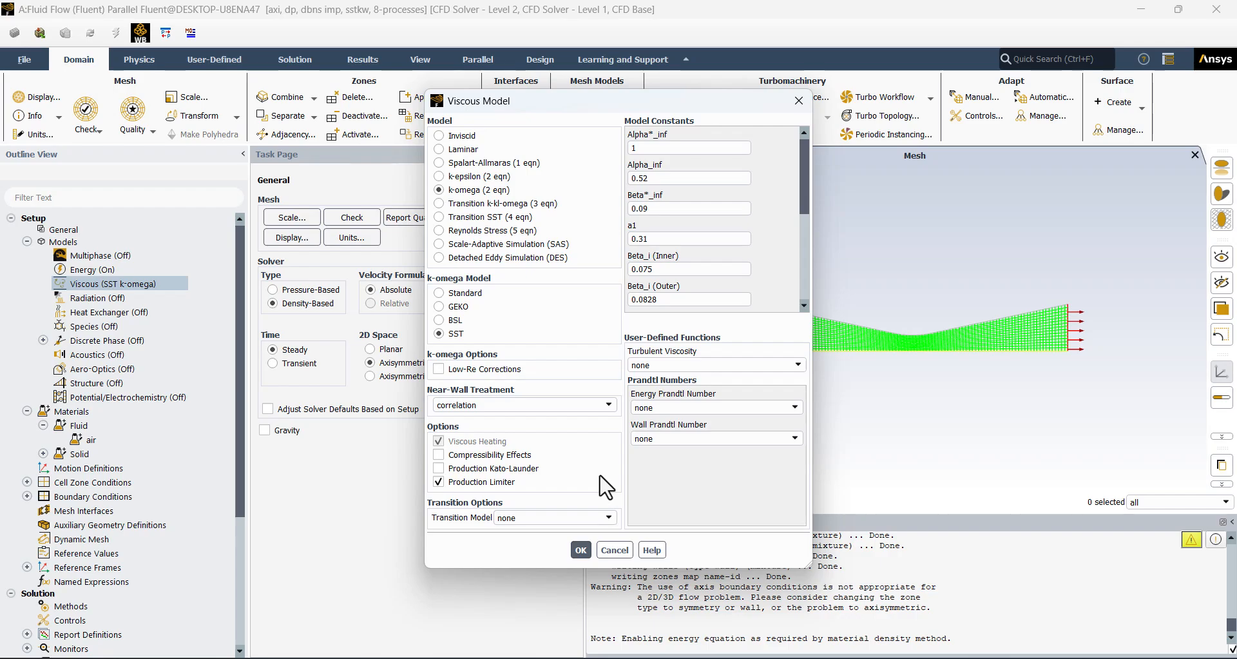
click(616, 551)
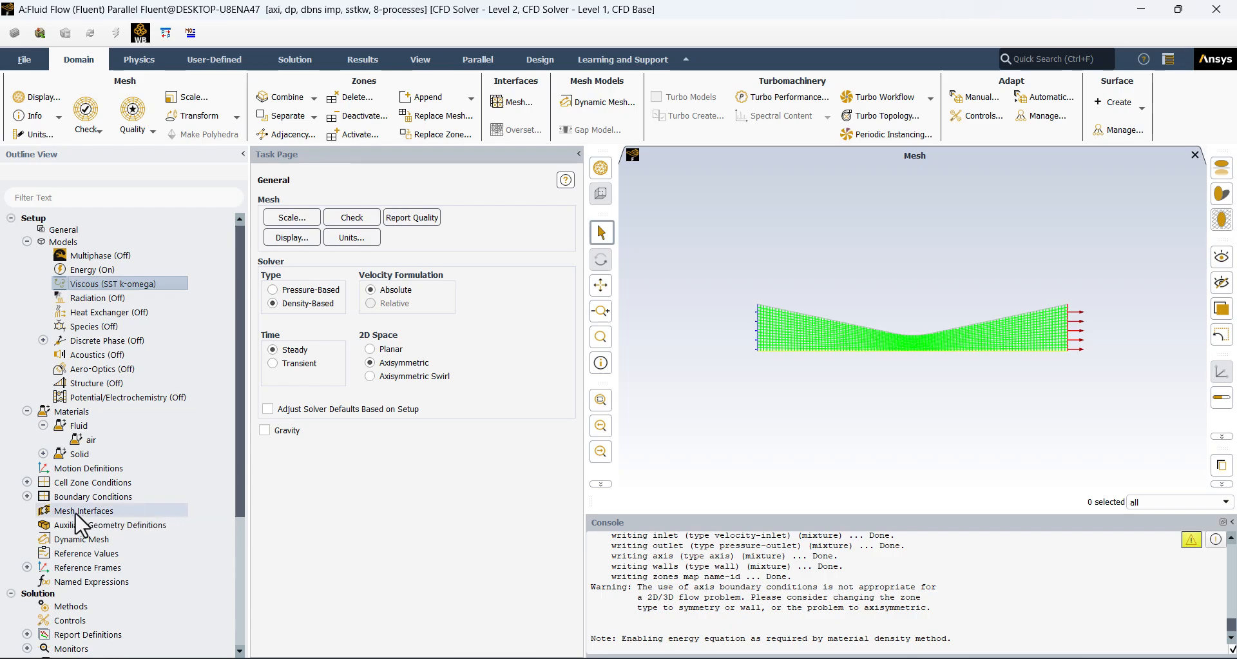
Step: Check the axis zone among the boundary conditions and change the inlet zone's type to pressure-inlet
click(27, 496)
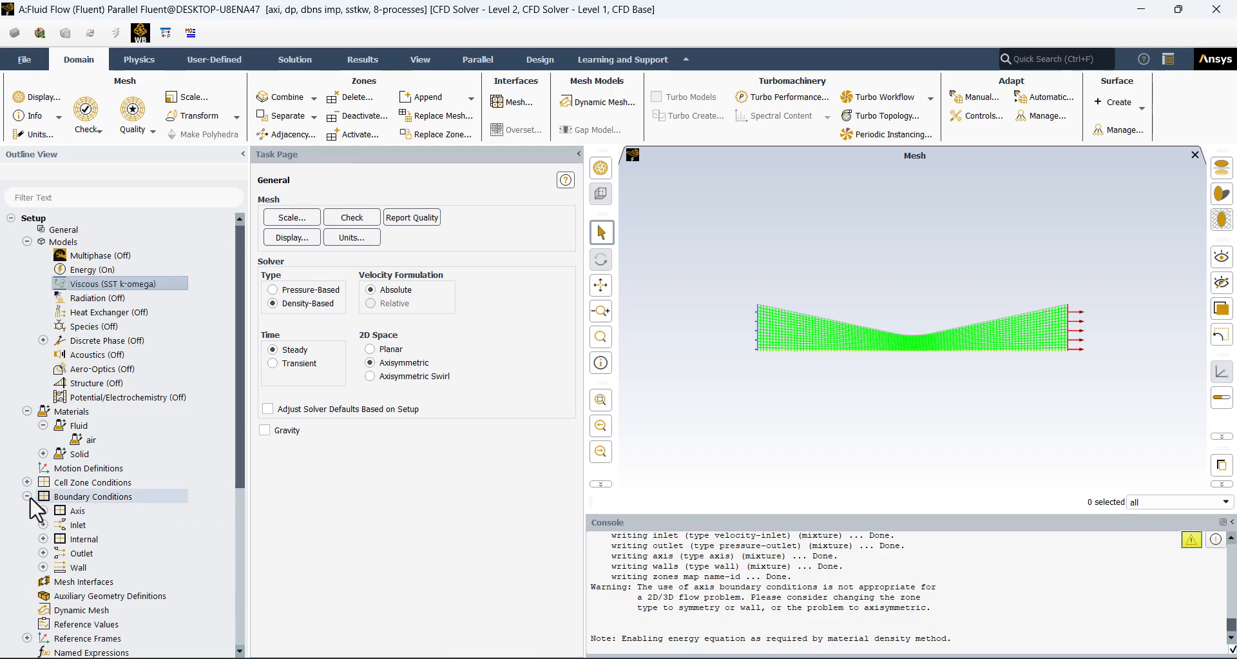
click(43, 510)
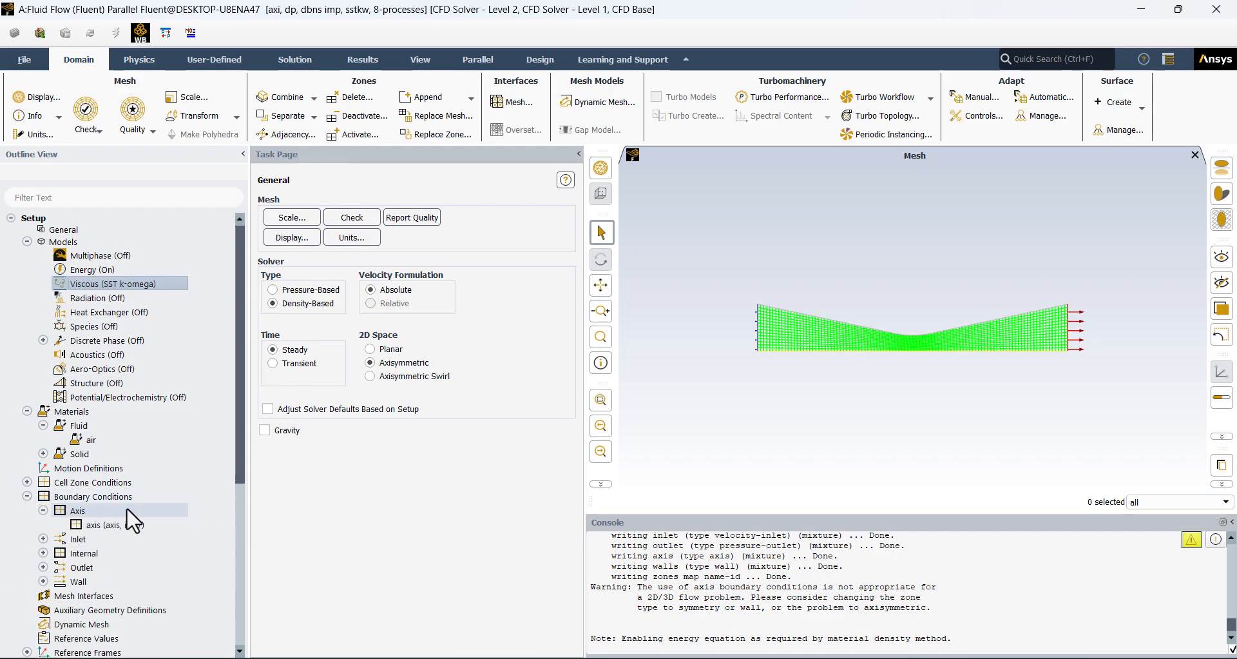
click(117, 524)
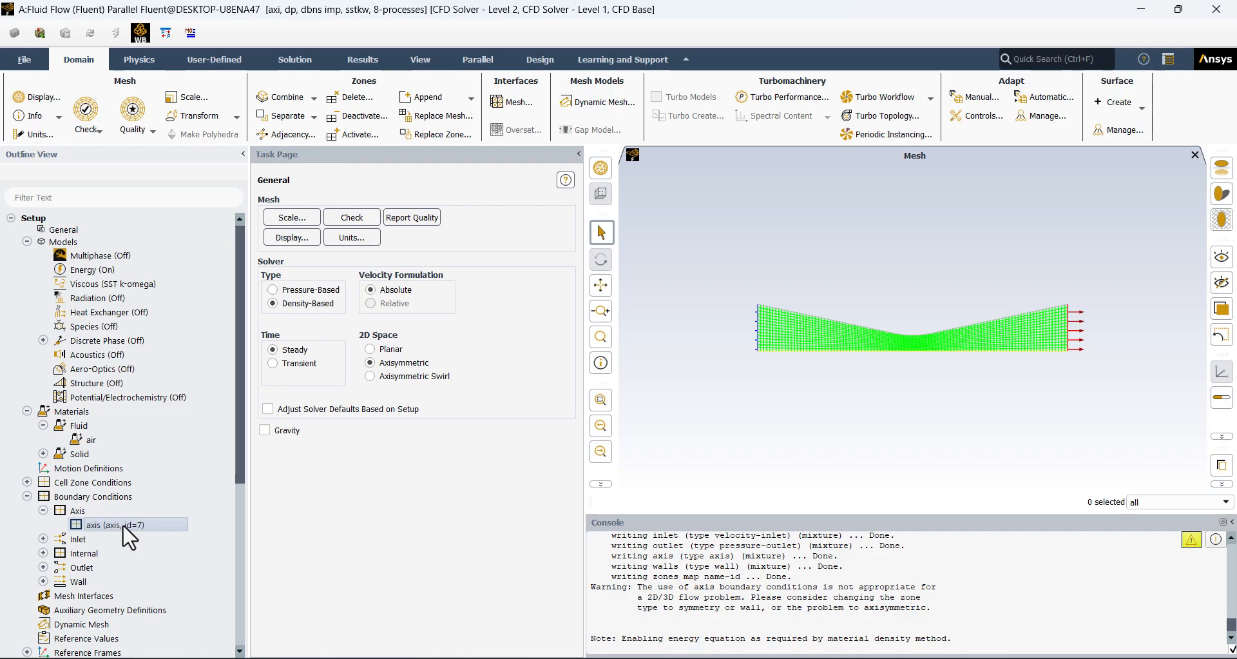
click(43, 538)
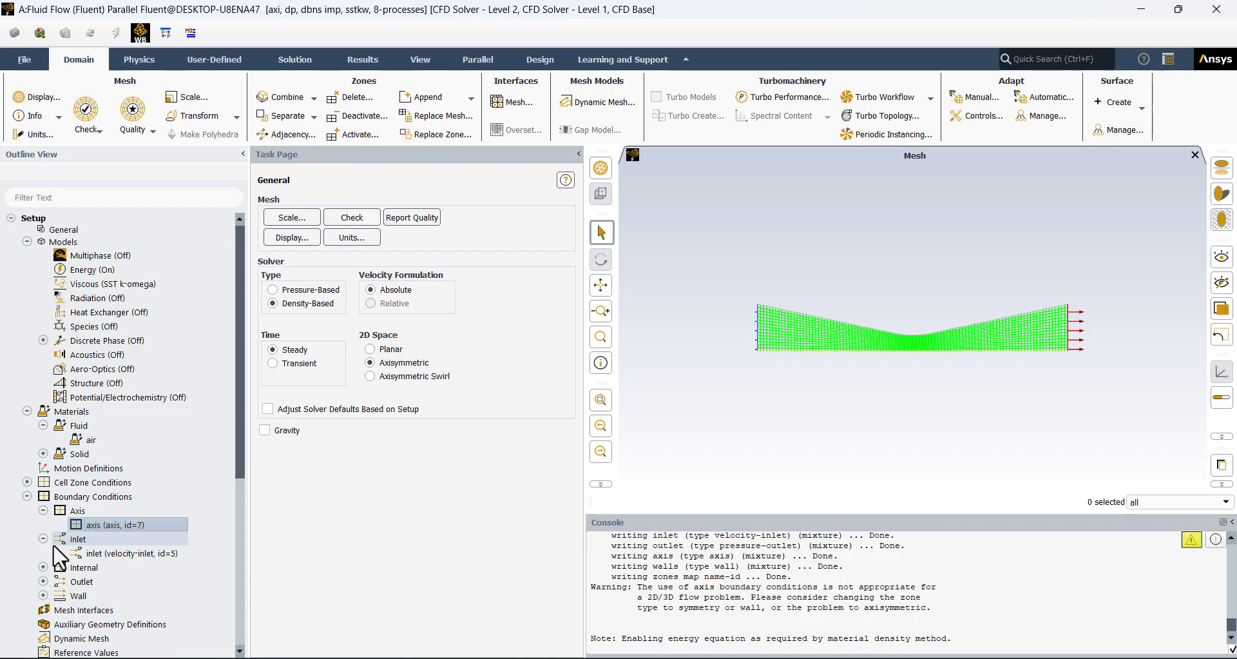
right_click(132, 557)
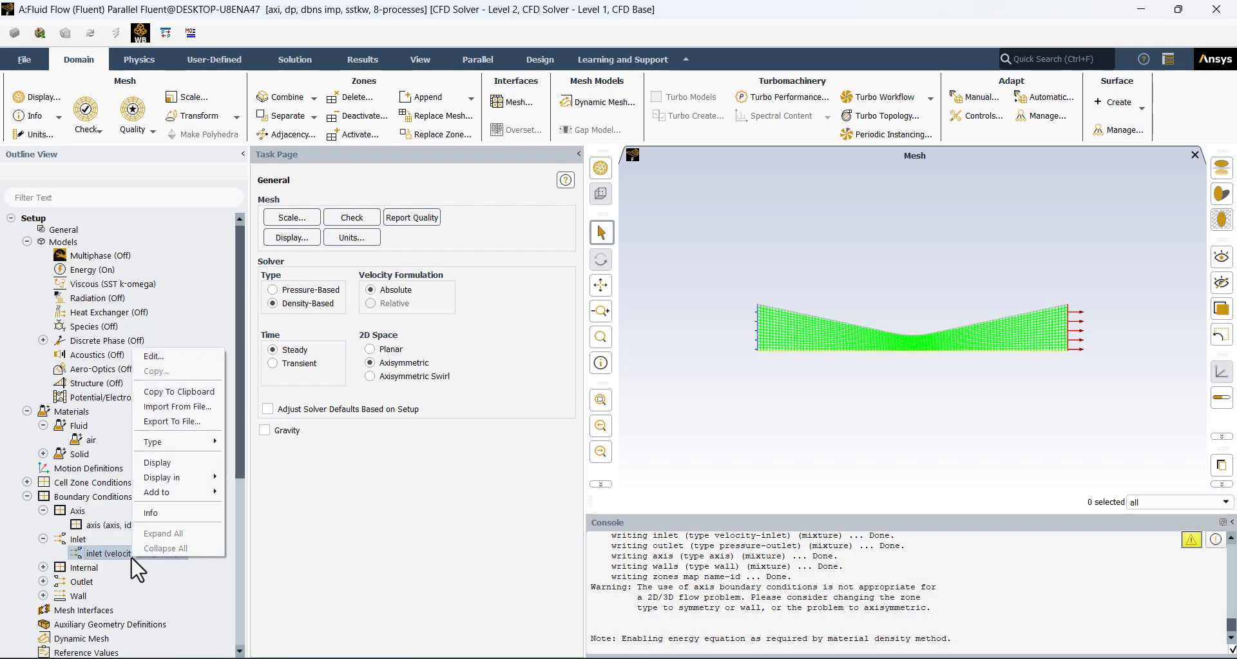
mouse_move(169, 444)
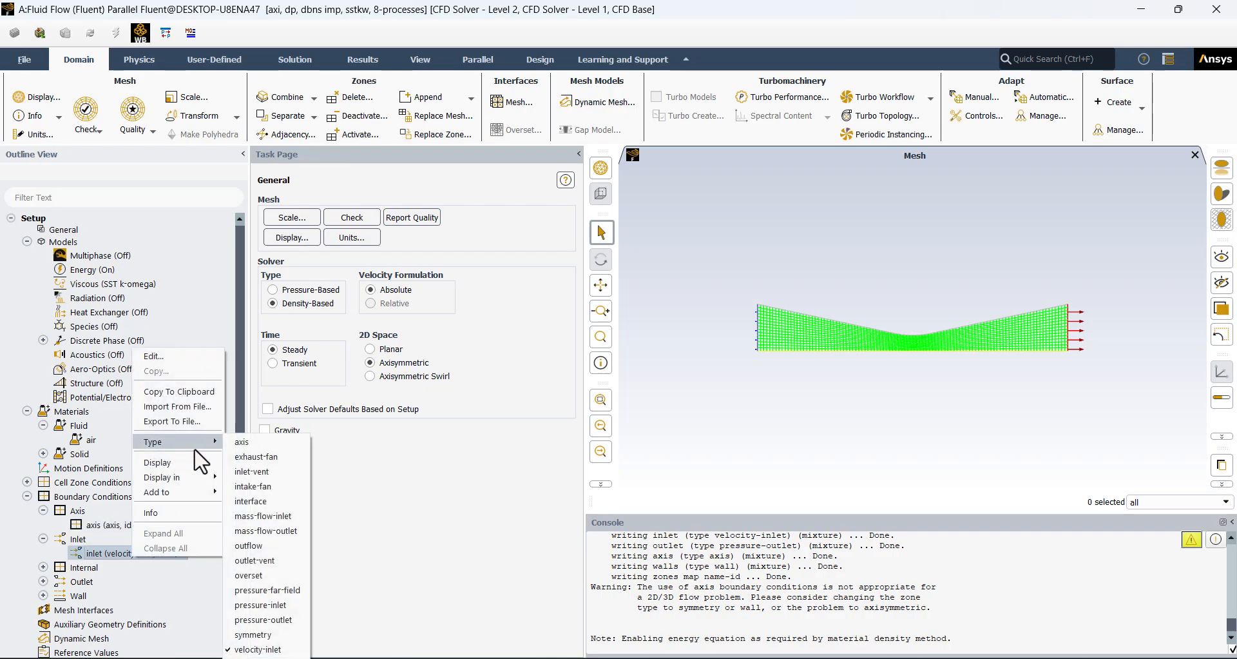
click(283, 606)
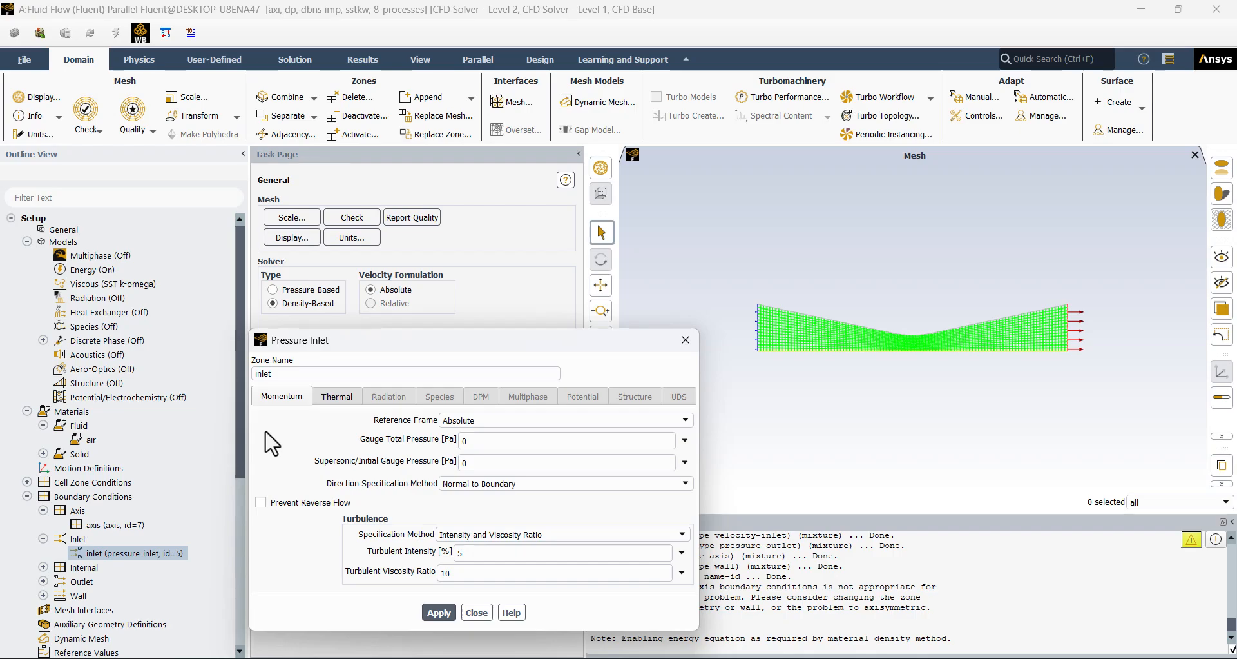
click(685, 349)
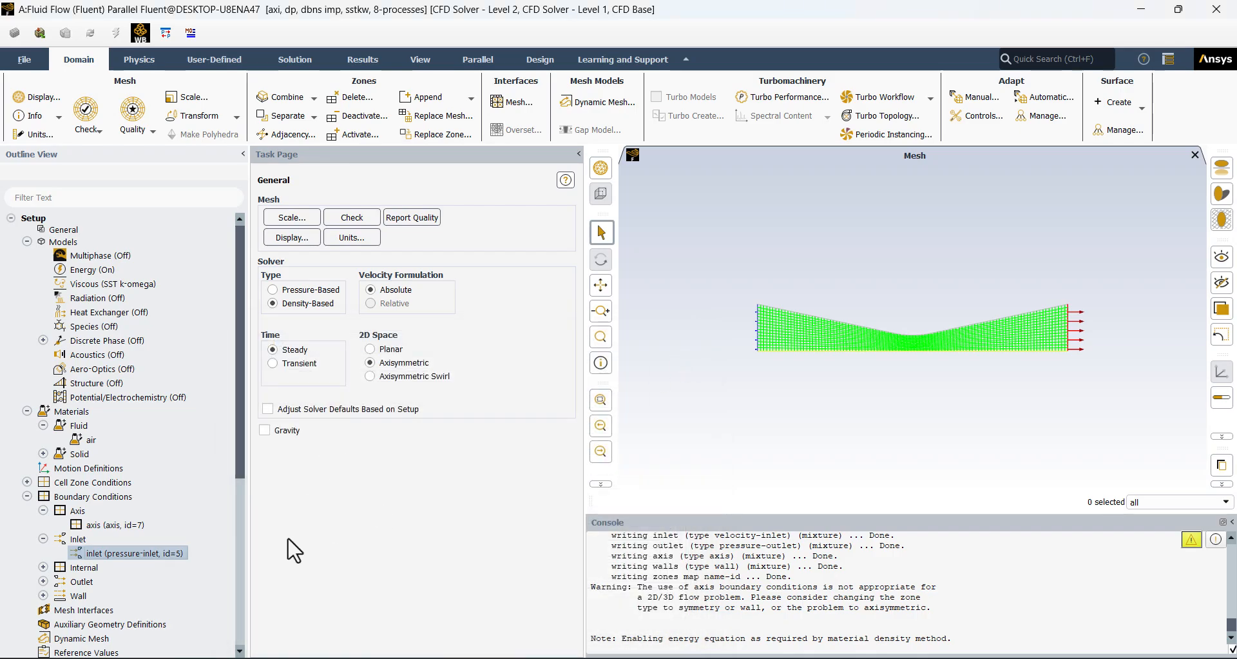
Step: Check the operating pressure in the operating conditions of the boundary setup
click(97, 491)
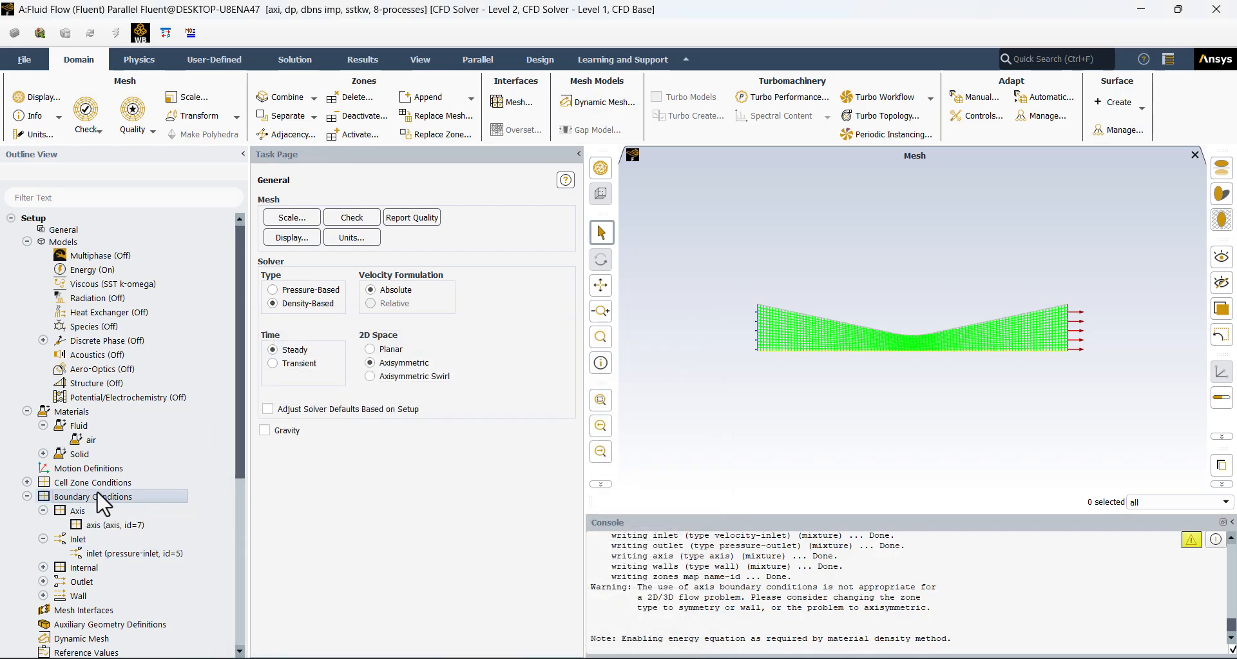
double_click(97, 491)
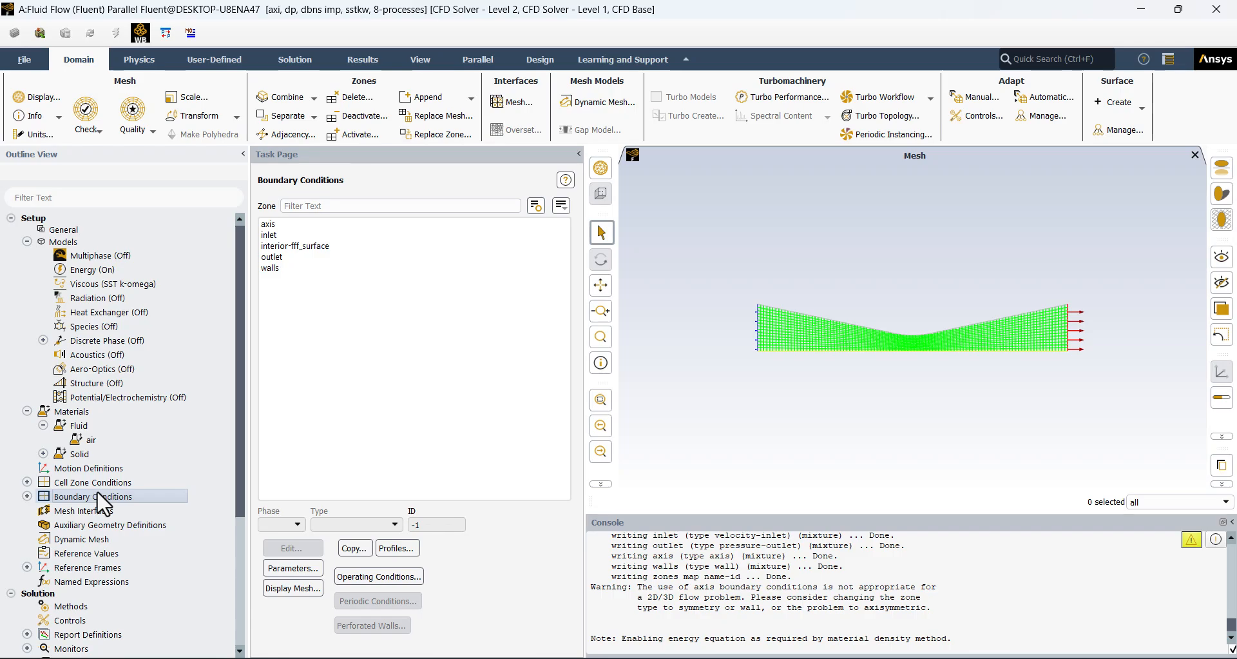
click(403, 578)
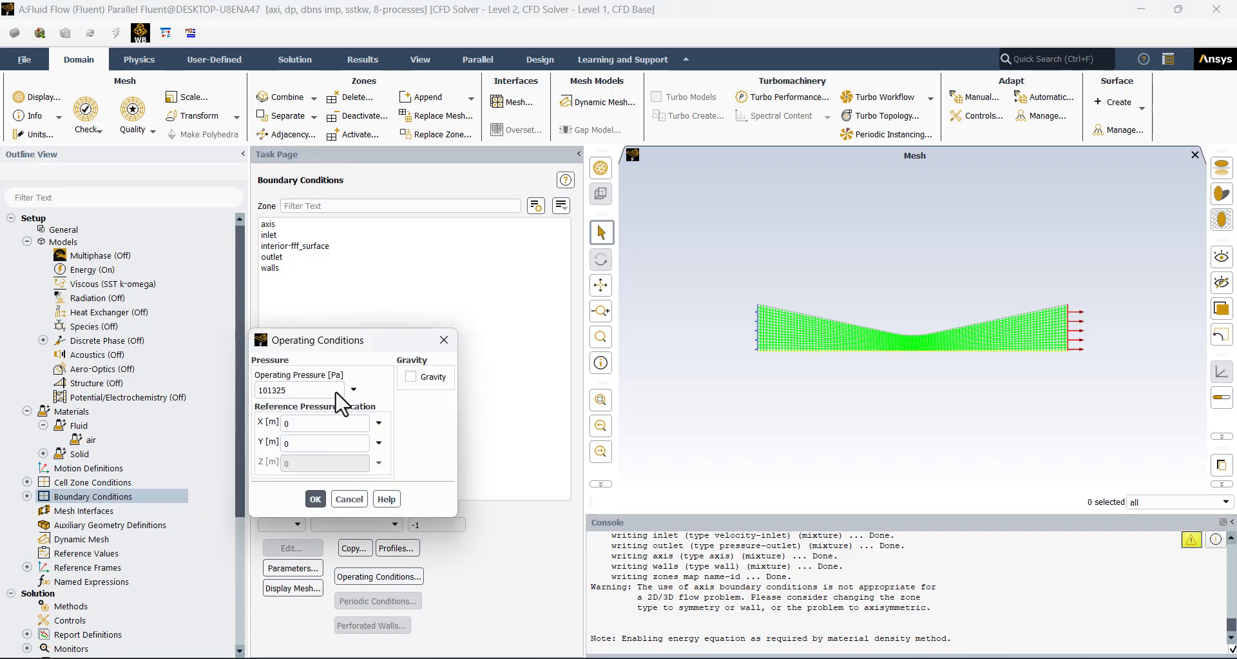
drag(335, 391, 258, 390)
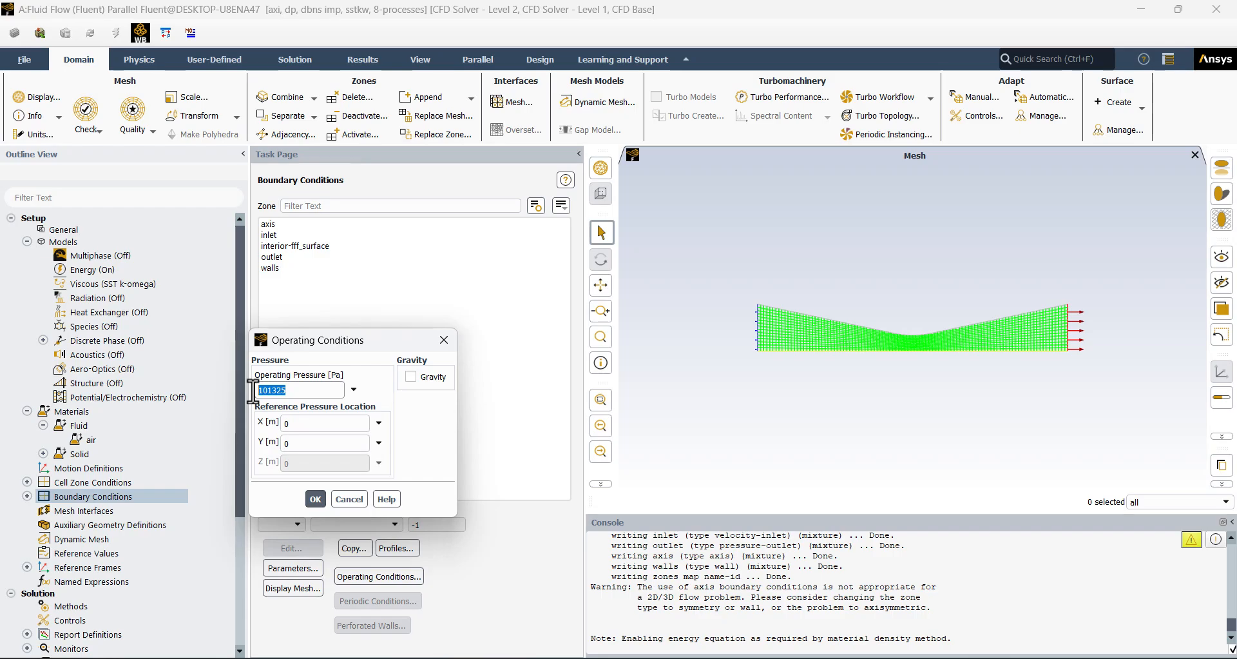
click(315, 498)
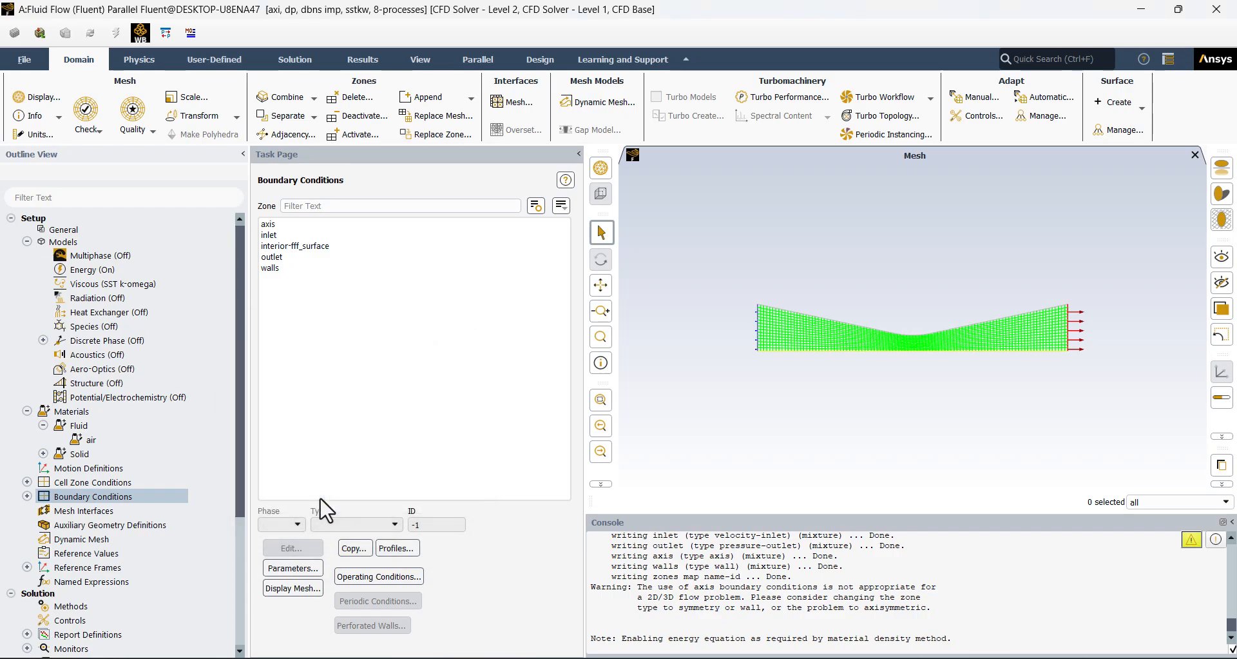
Step: Set the pressure inlet's gauge total pressure to 200000 Pa and supersonic/initial gauge pressure to 101325 Pa, keeping the default total temperature
click(27, 497)
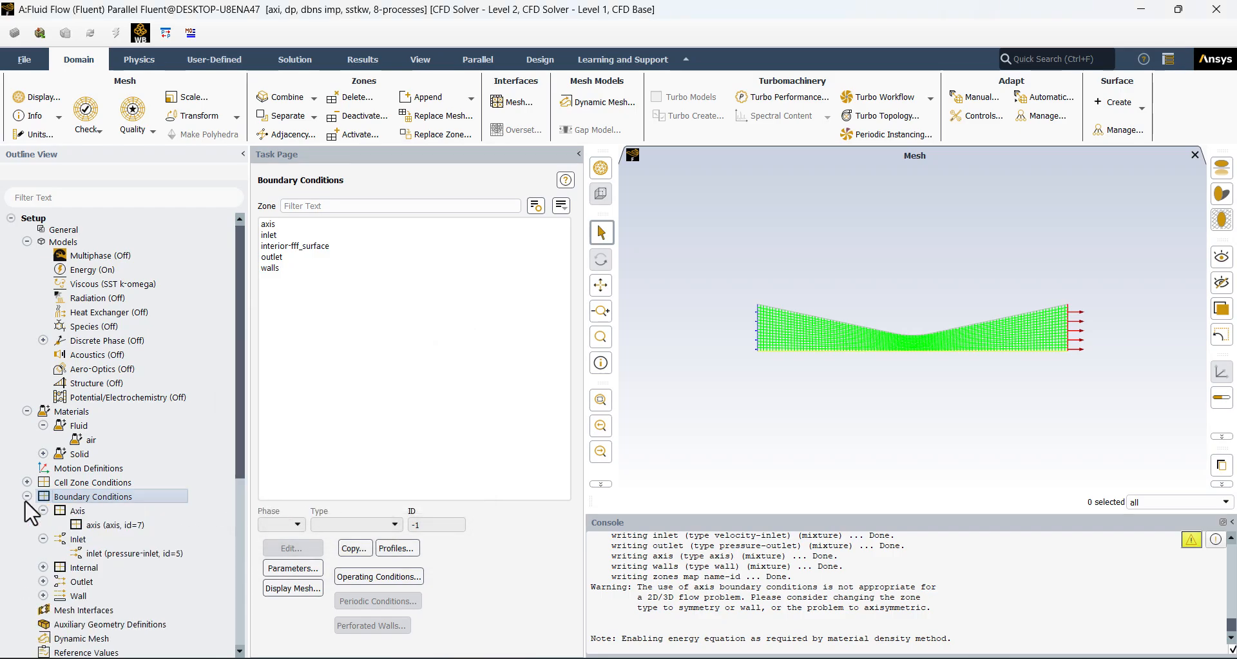
double_click(116, 553)
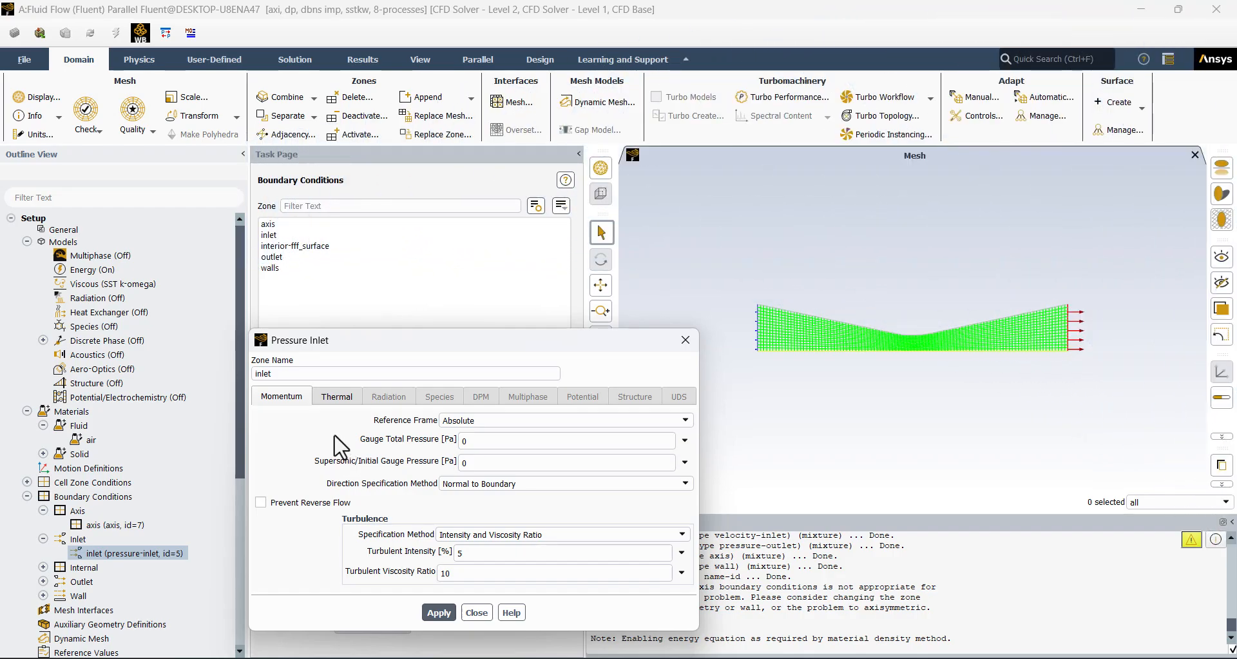
click(512, 441)
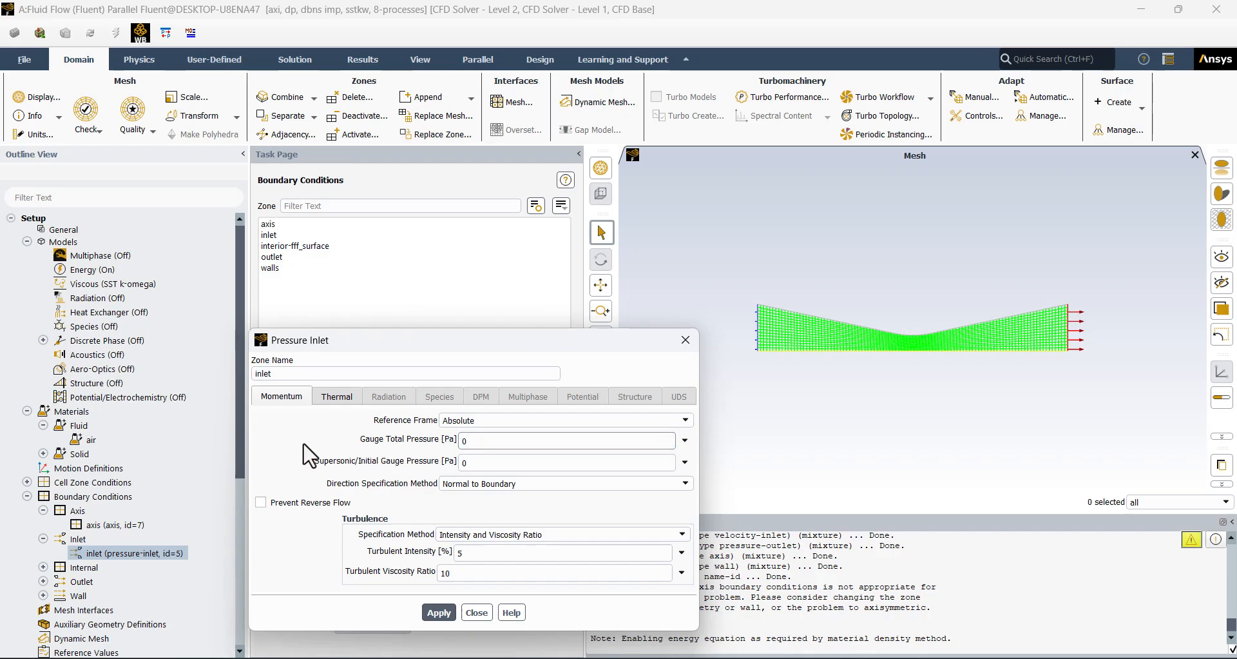
text(200000)
click(461, 462)
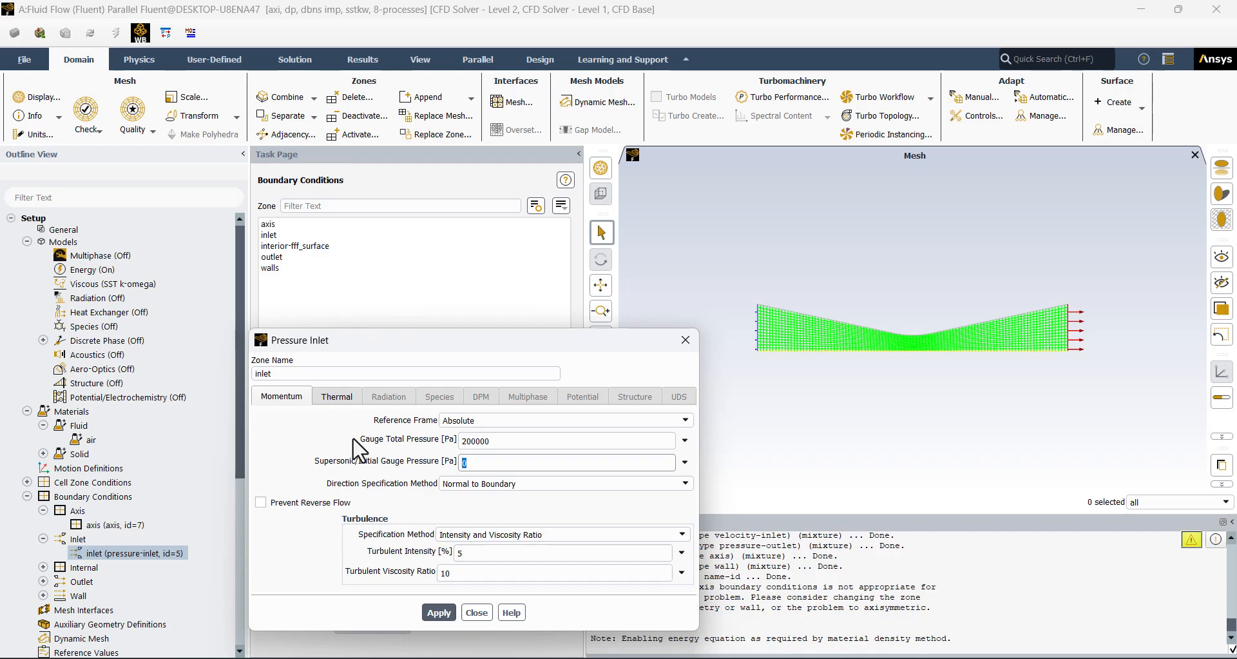
text(01325)
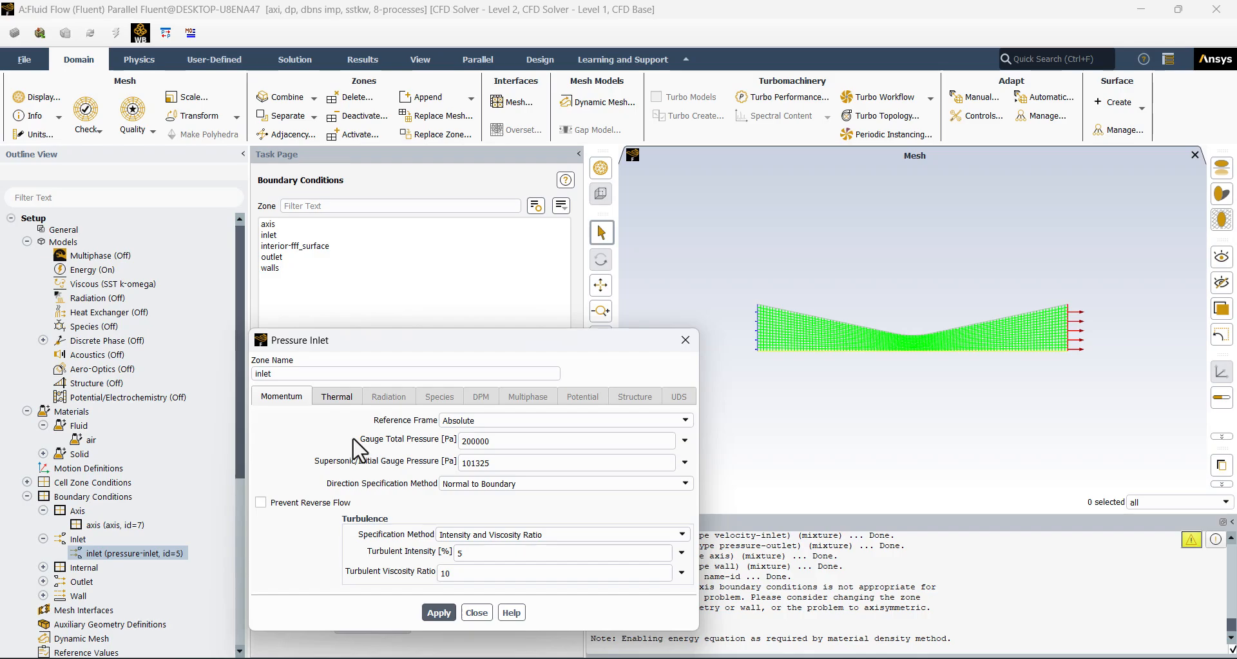
click(336, 399)
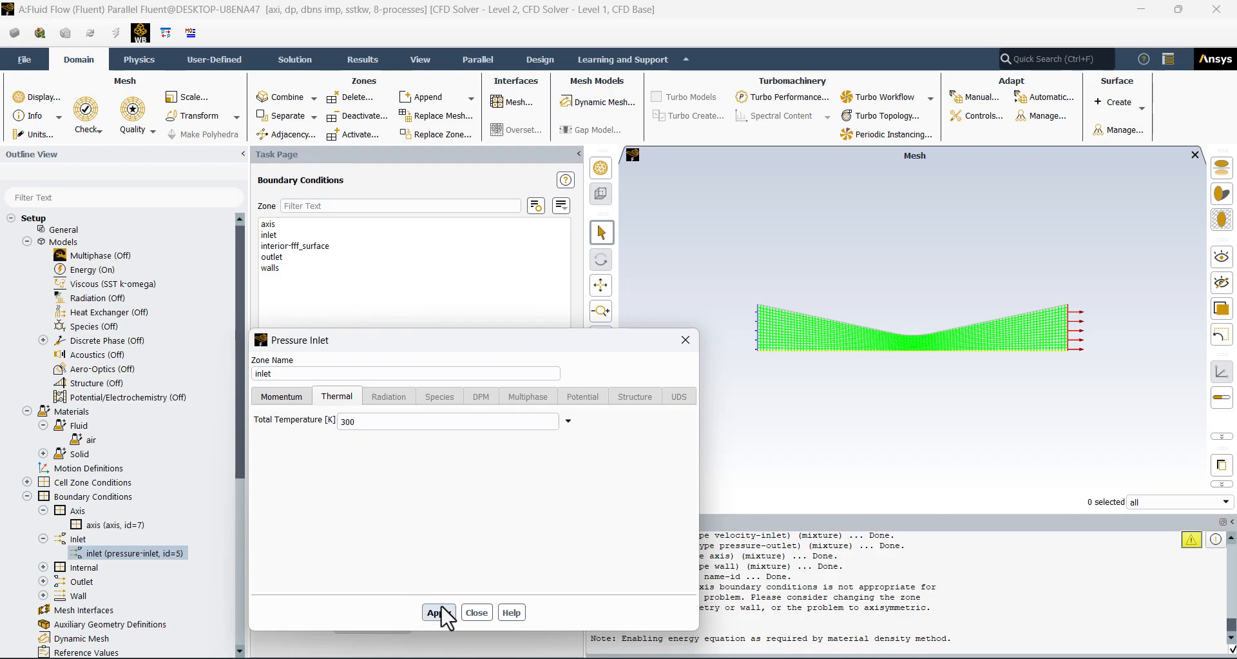
click(477, 613)
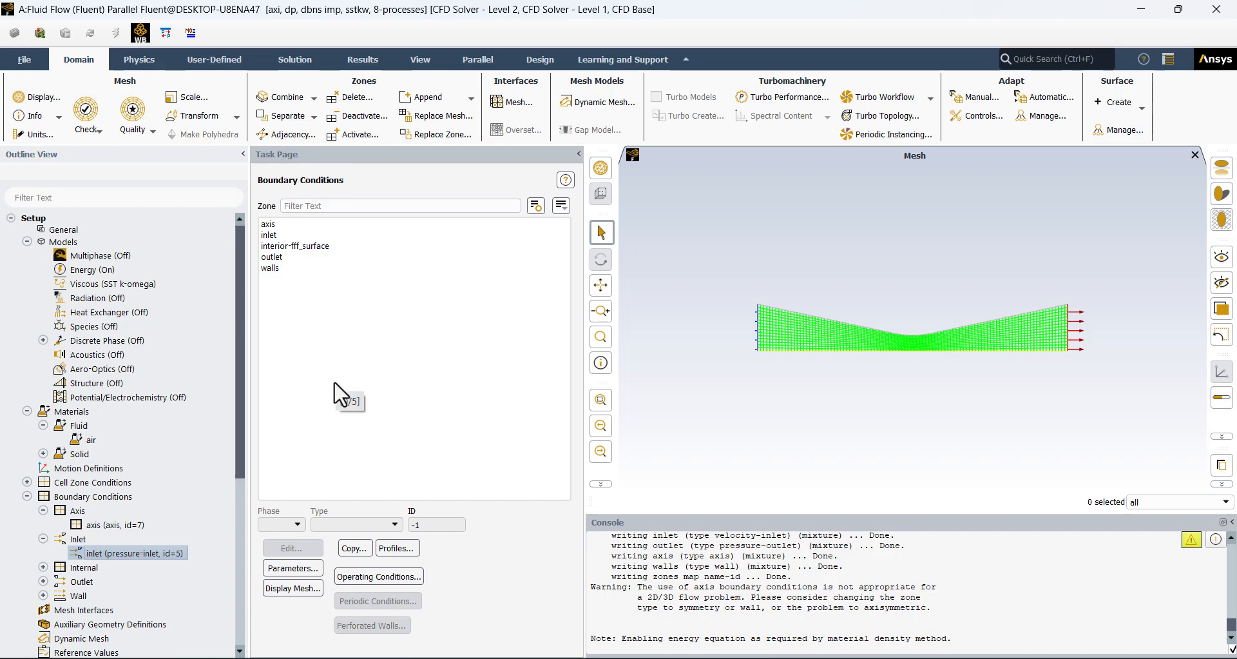
Step: Set the pressure outlet's gauge pressure to 101325 Pa, keep its default thermal settings, and apply the changes
click(43, 581)
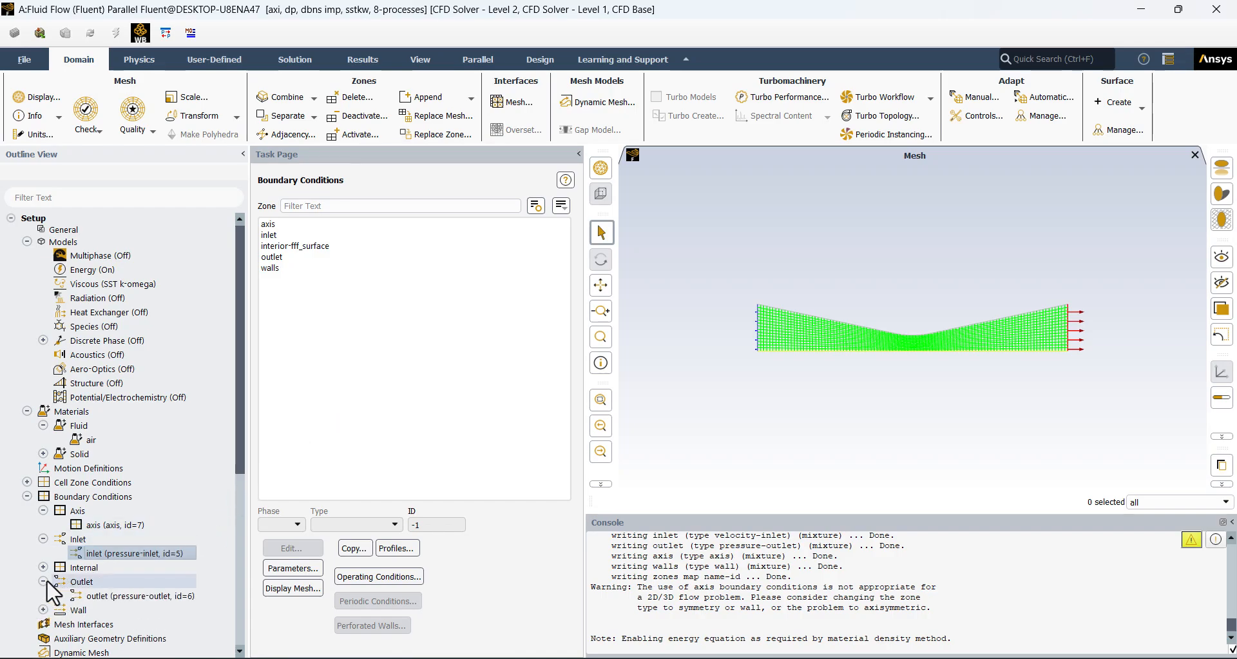
double_click(119, 596)
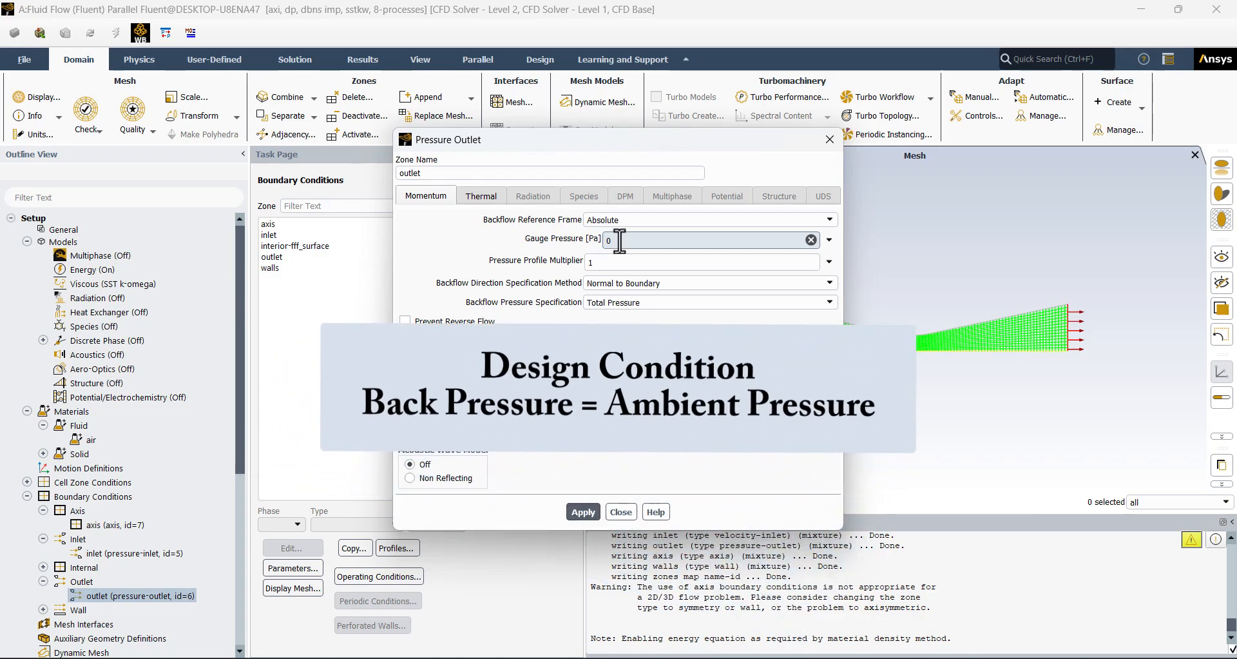
drag(619, 241, 596, 240)
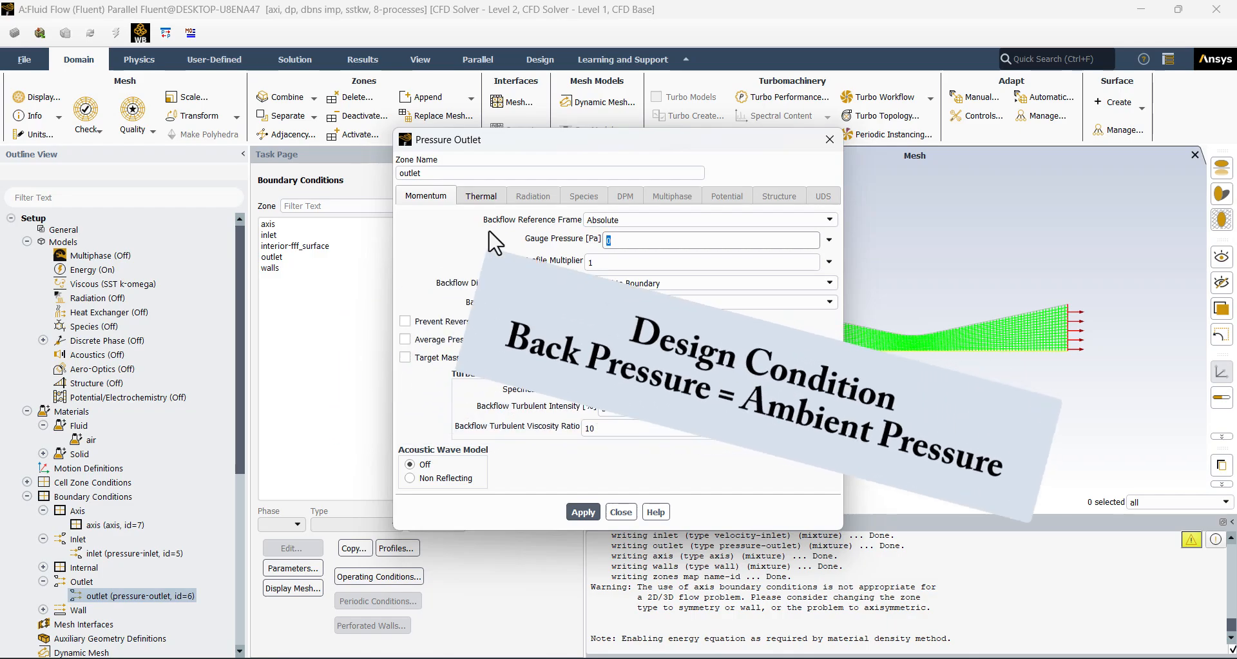
text(01325)
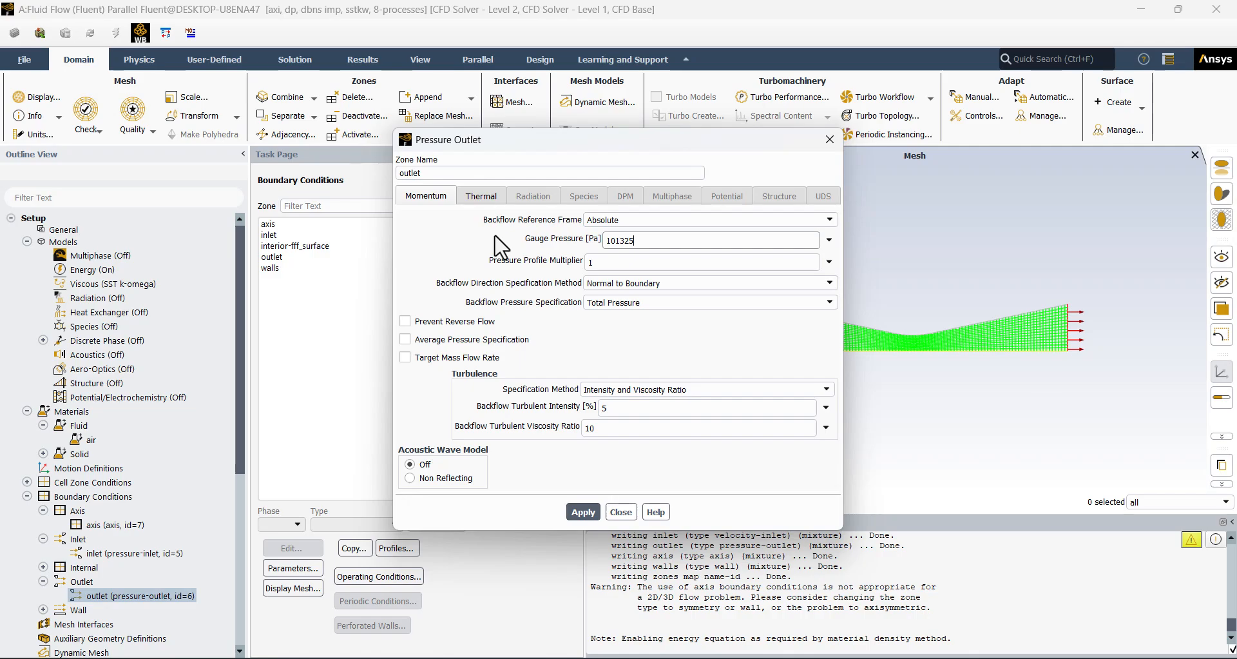
click(474, 207)
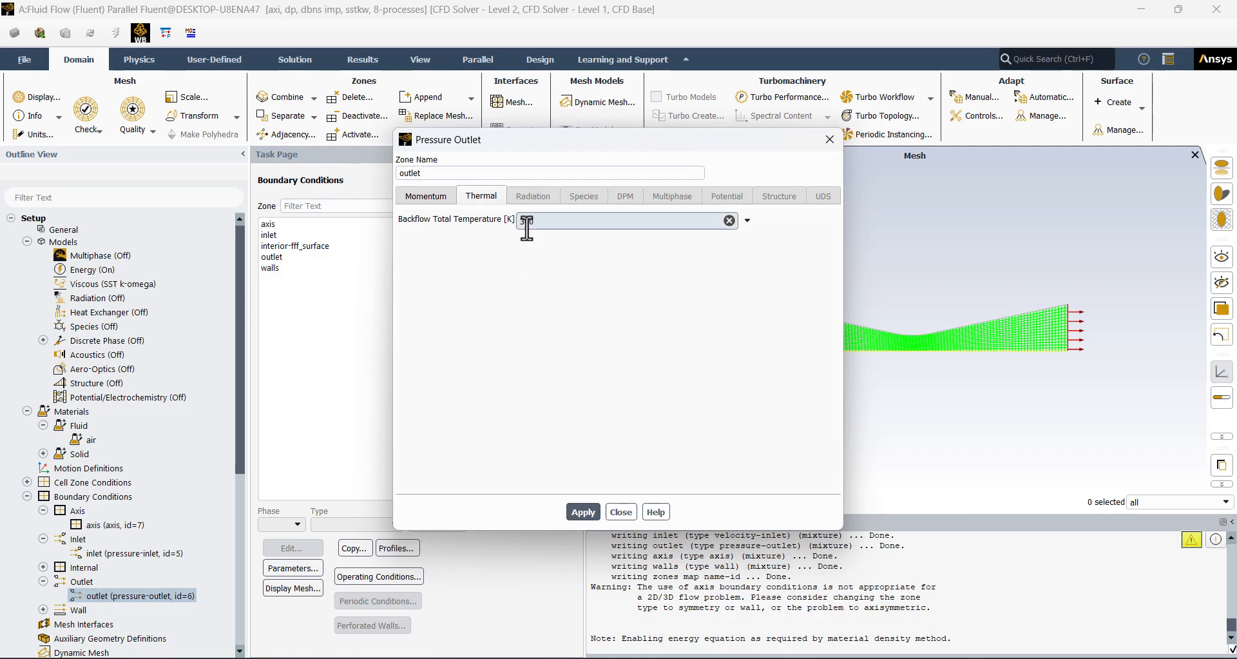
click(426, 196)
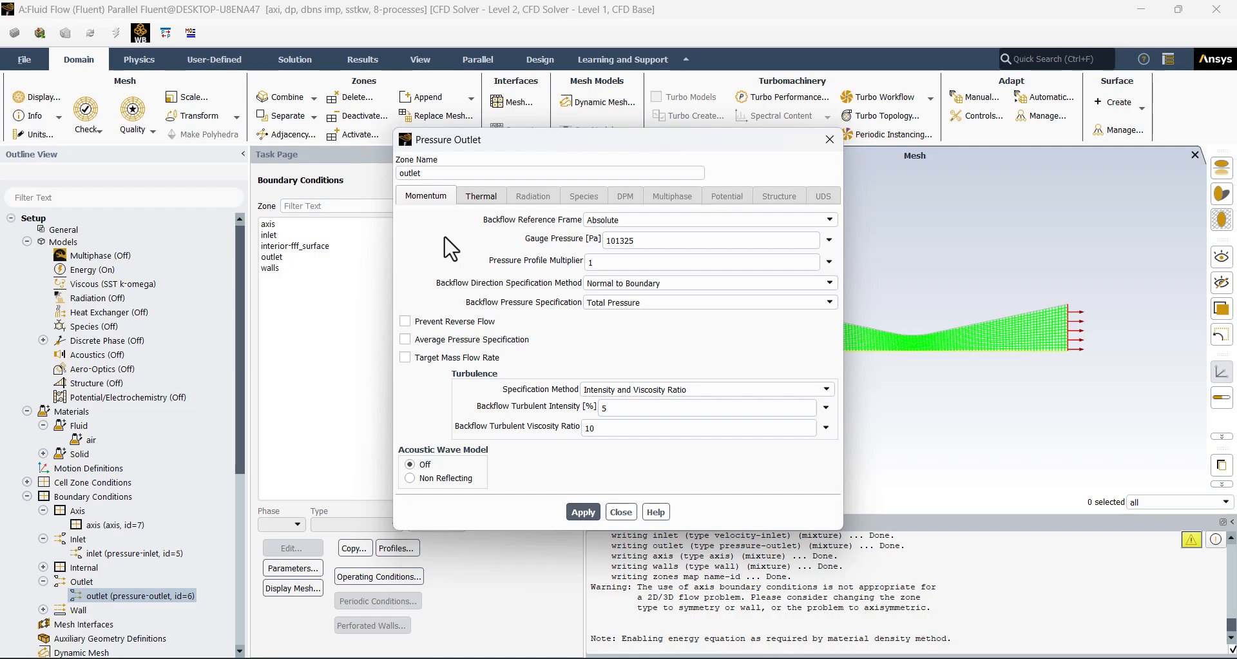
click(581, 509)
click(621, 512)
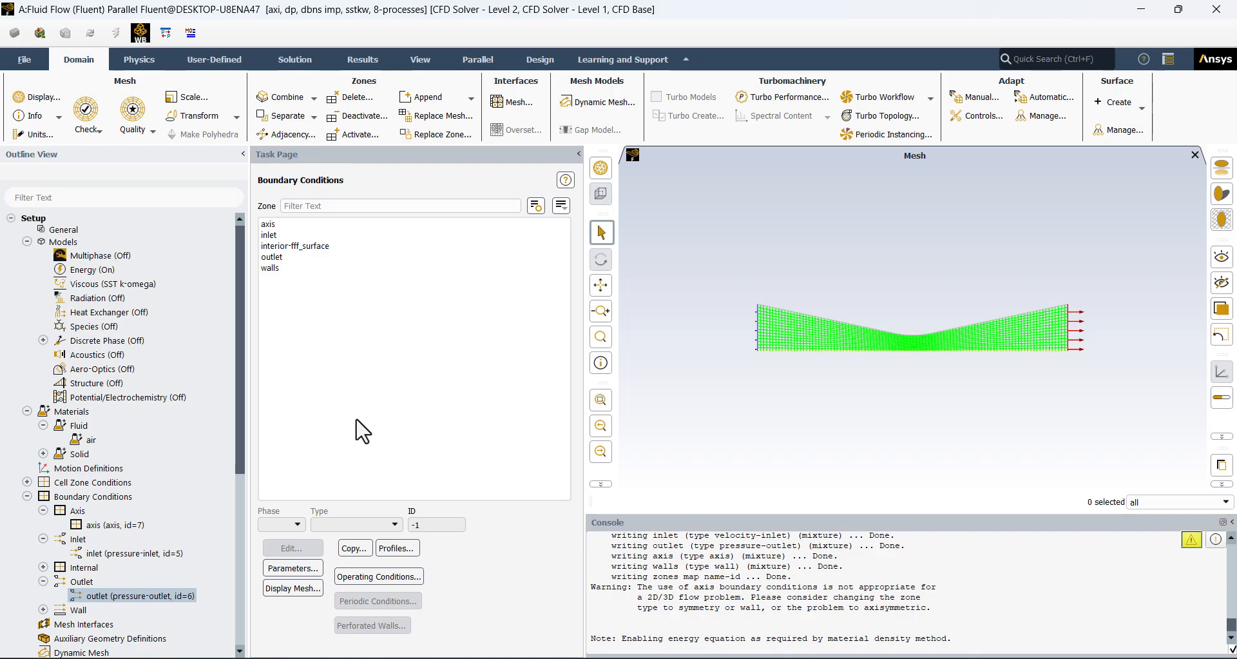
Step: Enable High Order Term Relaxation in the solution methods for all variables with the default relaxation factor
scroll(207, 381, down, 7)
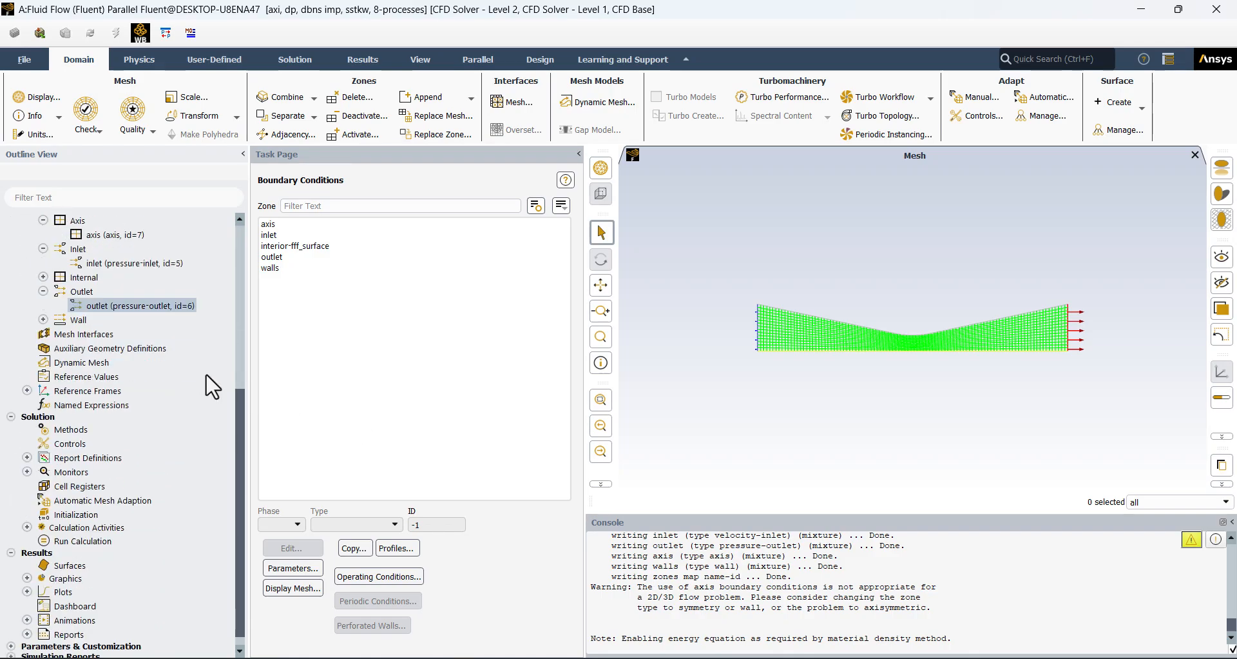
click(71, 416)
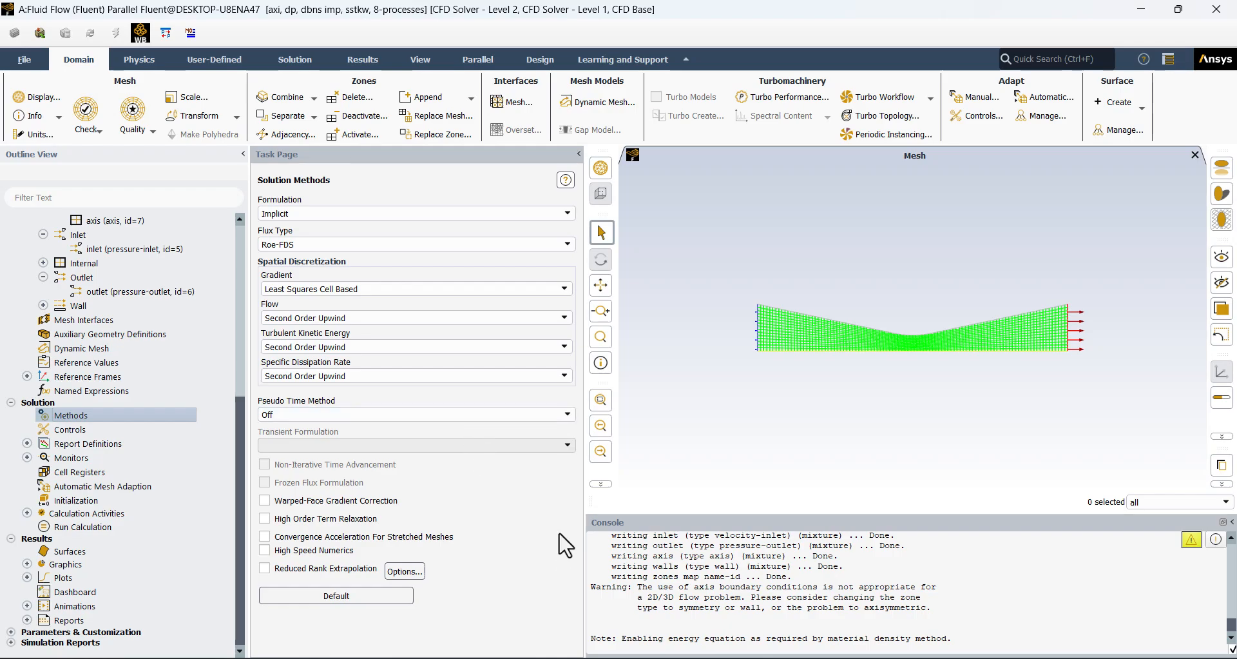
click(264, 521)
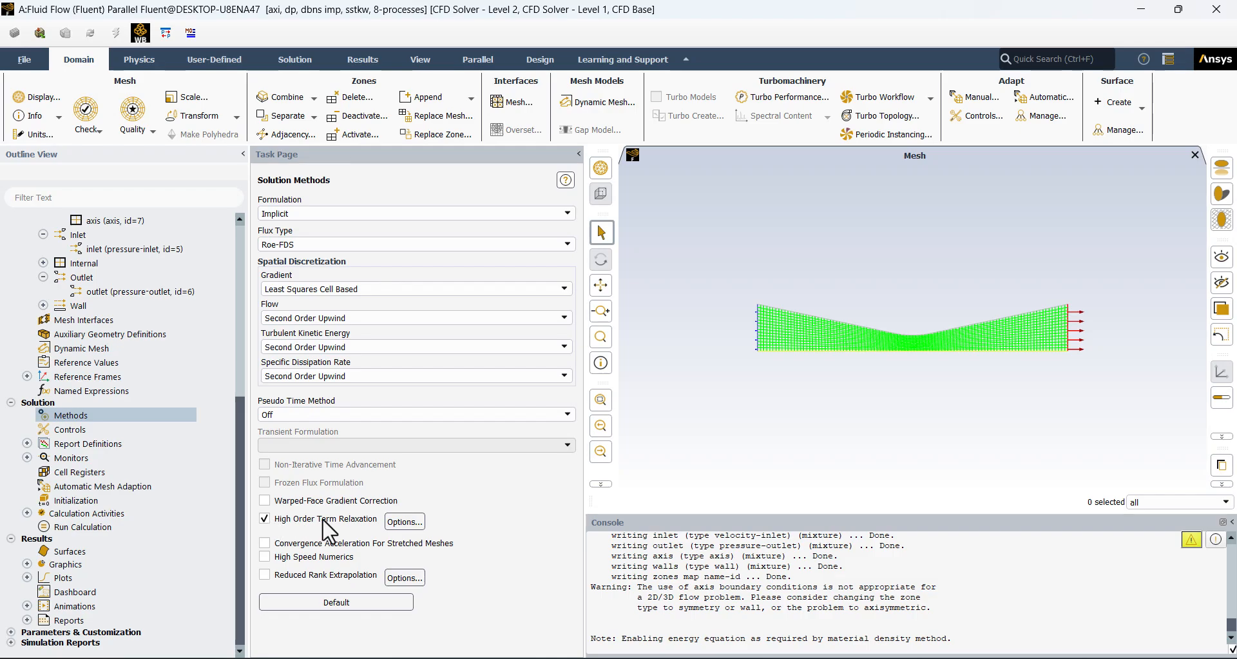
click(416, 523)
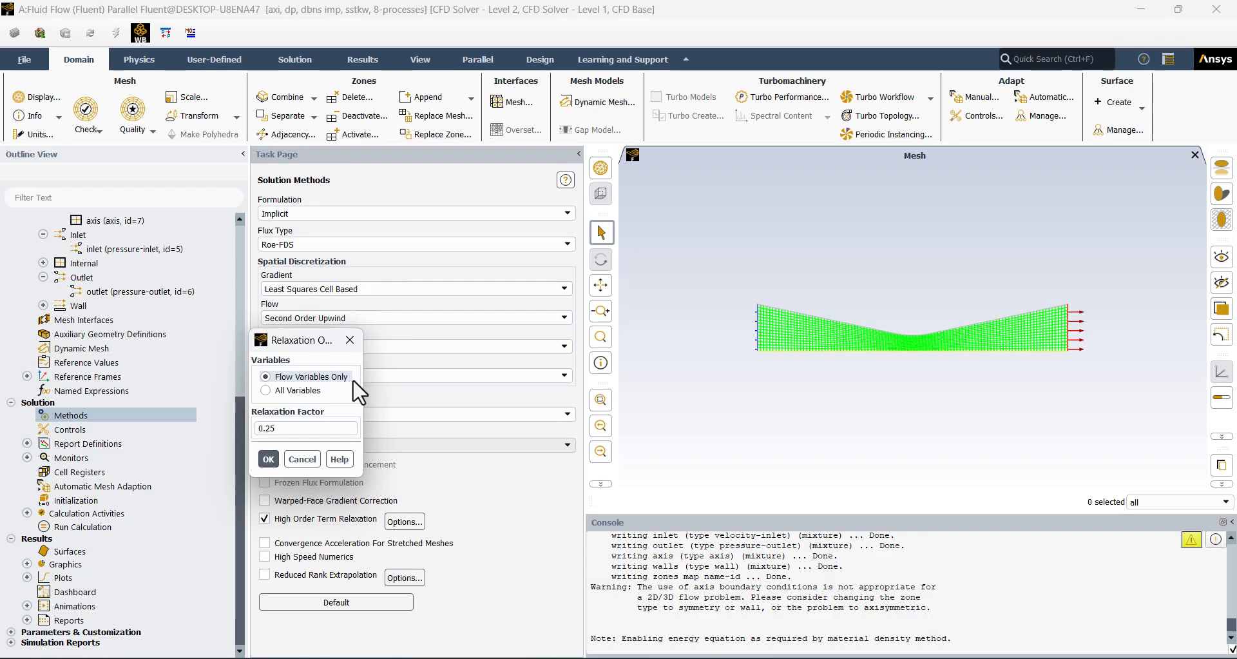
click(322, 390)
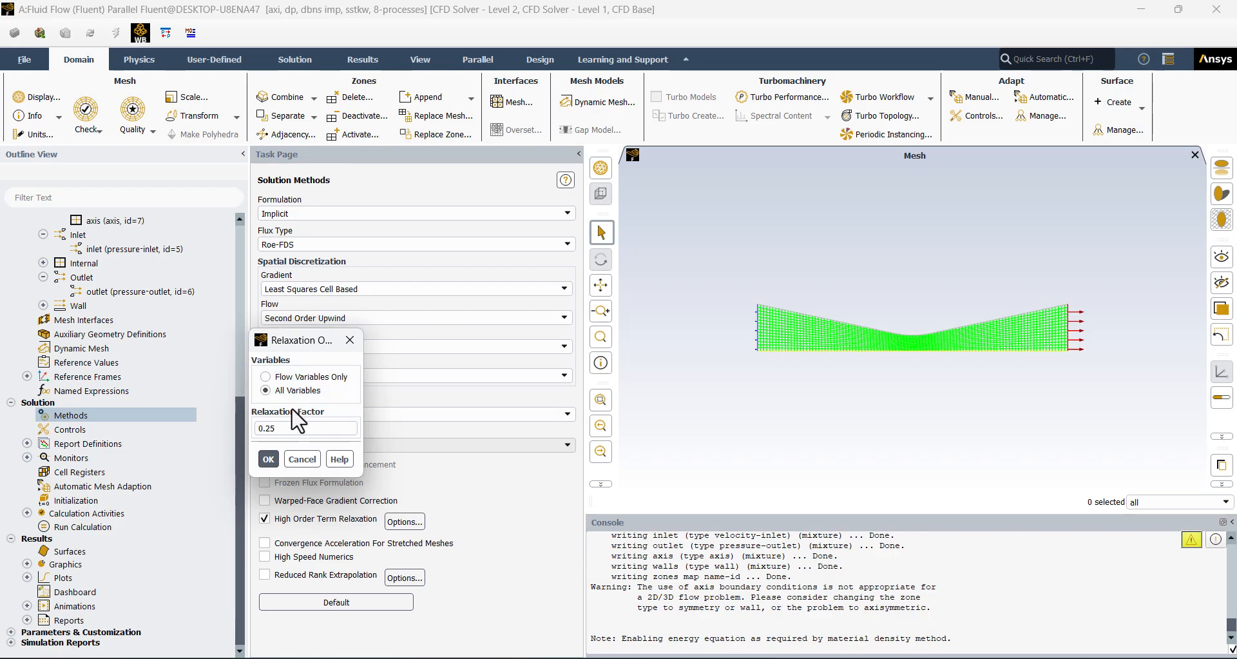
click(270, 460)
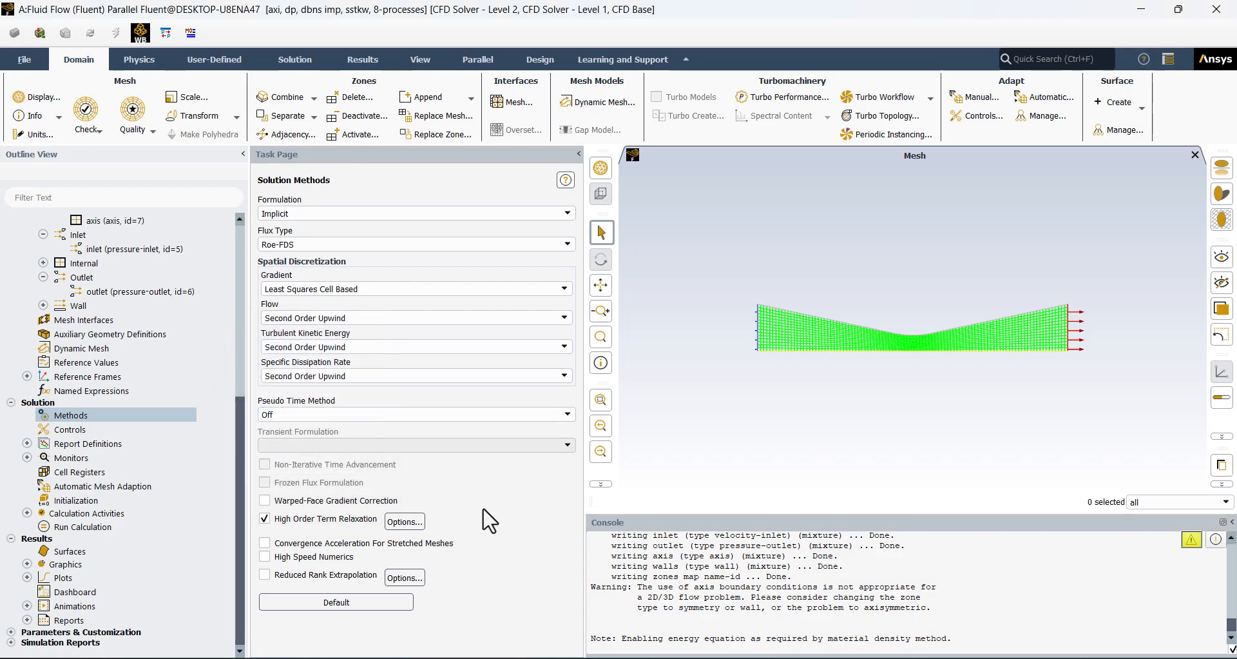
Step: Initialize the solution with the hybrid method and review the initialization output in the console
click(121, 502)
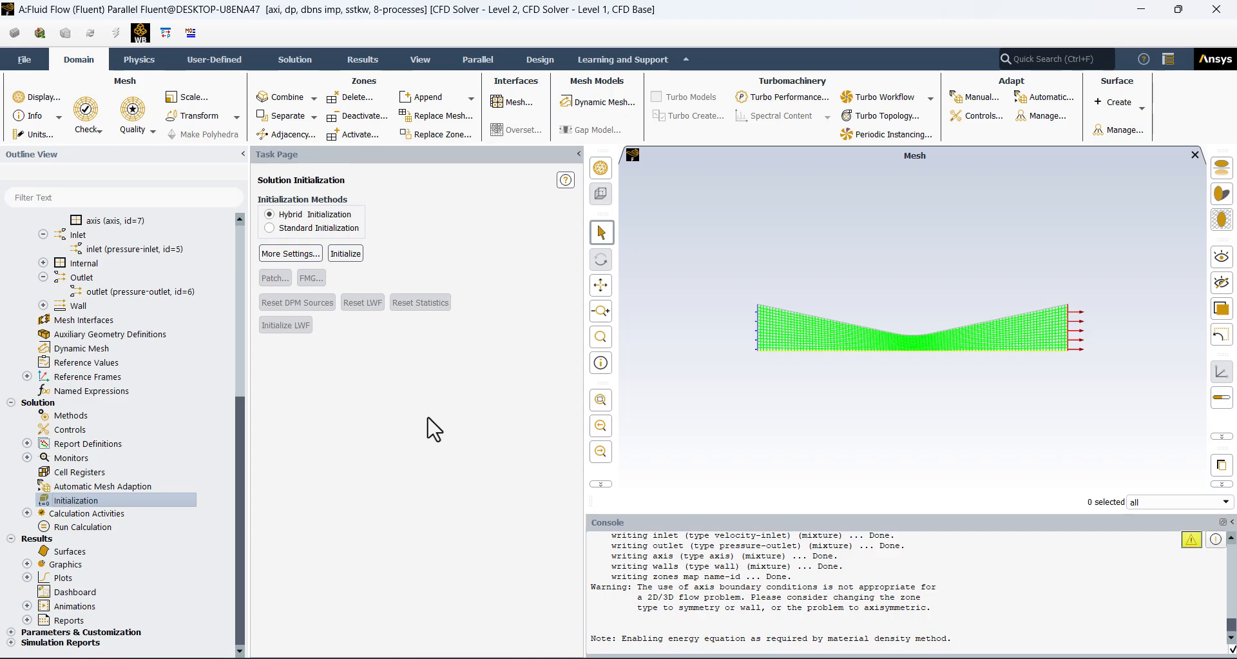
click(352, 255)
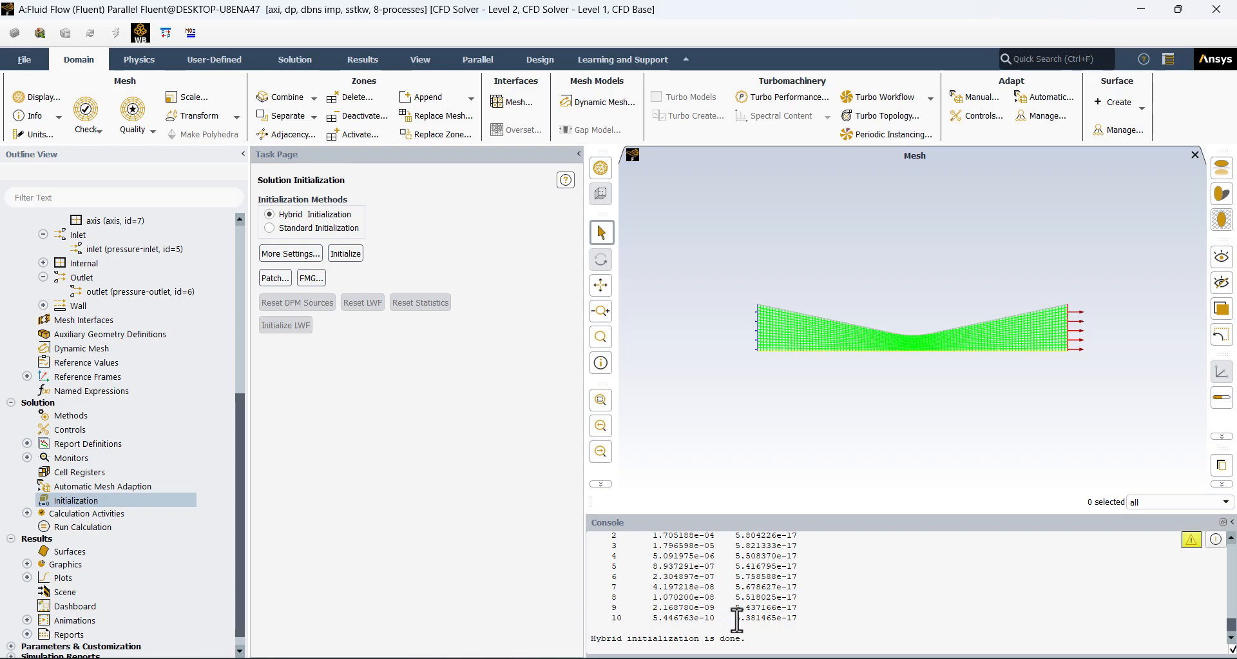
scroll(807, 622, up, 6)
scroll(783, 615, down, 4)
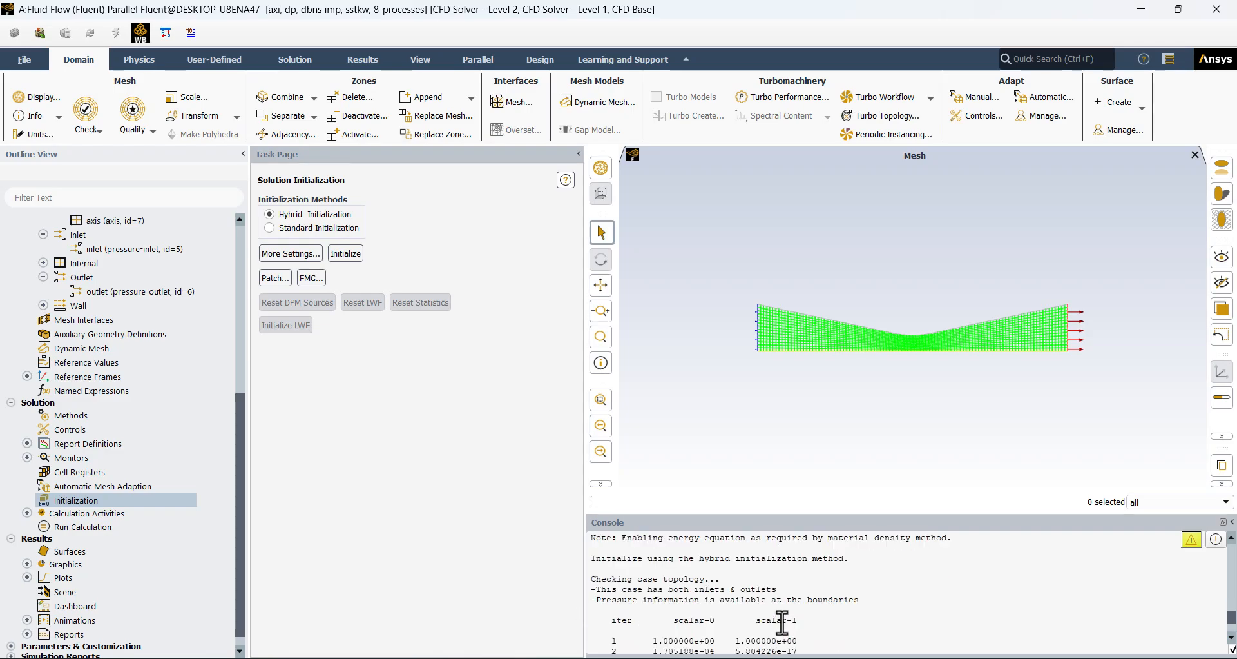
scroll(726, 608, down, 2)
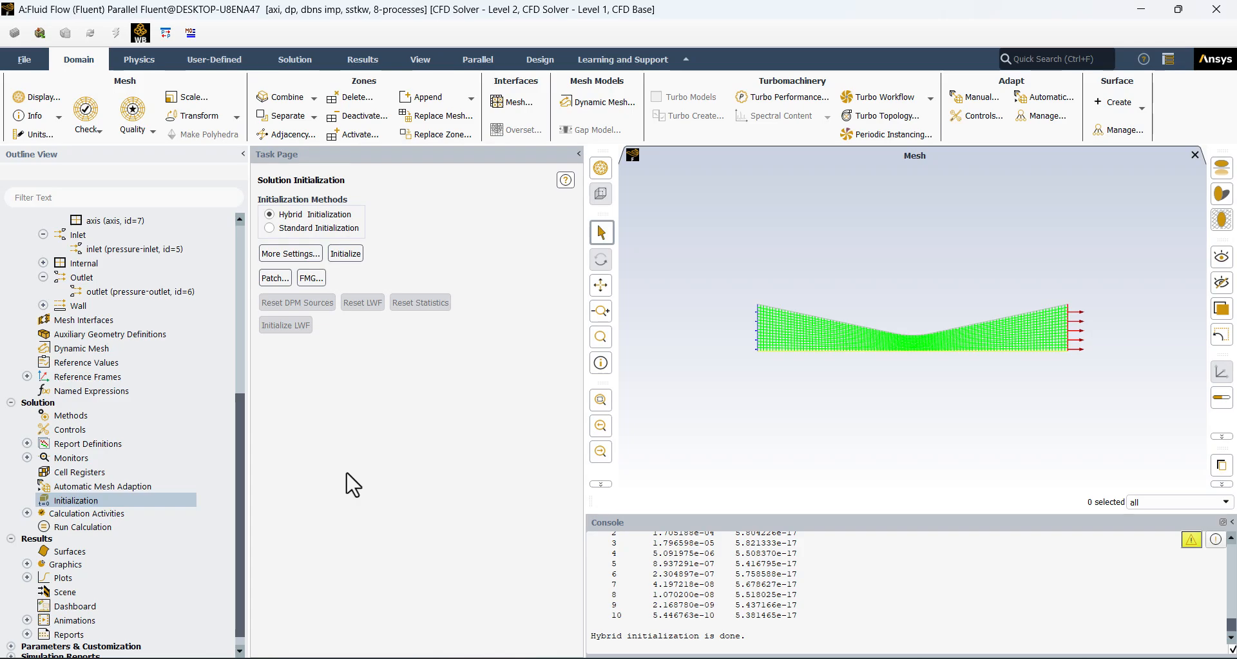
Step: Create a filled static pressure contour named "pressure" and display it on the nozzle
click(26, 564)
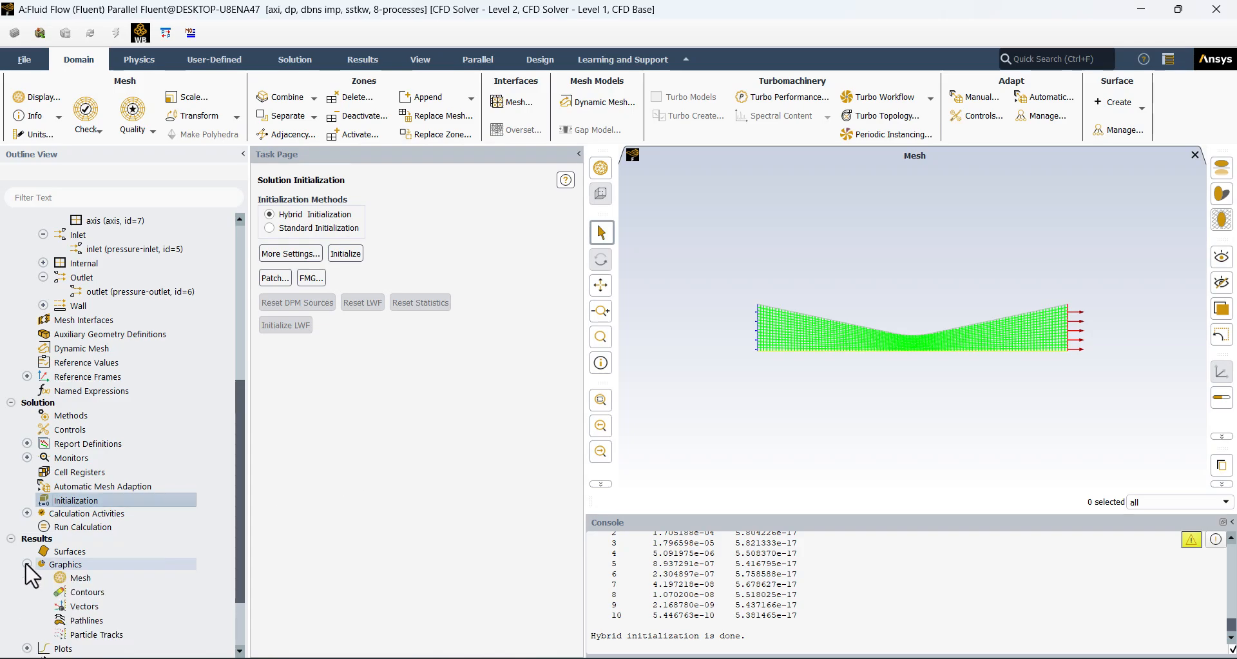
right_click(103, 593)
click(116, 502)
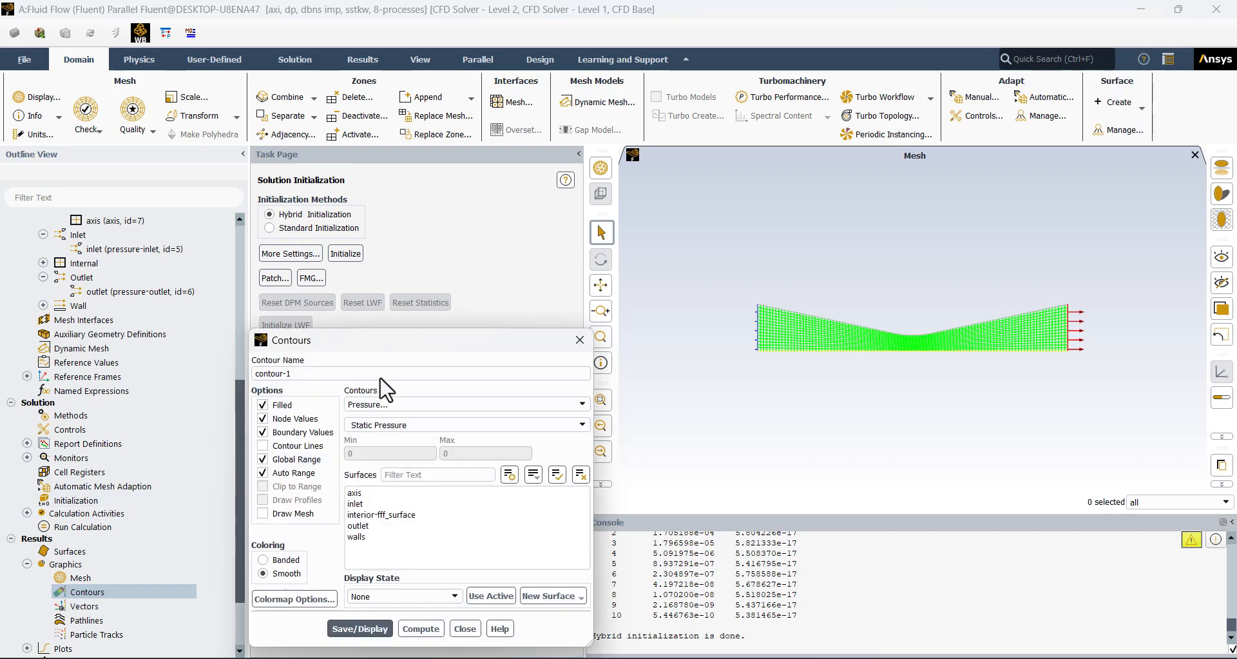
drag(336, 374, 226, 374)
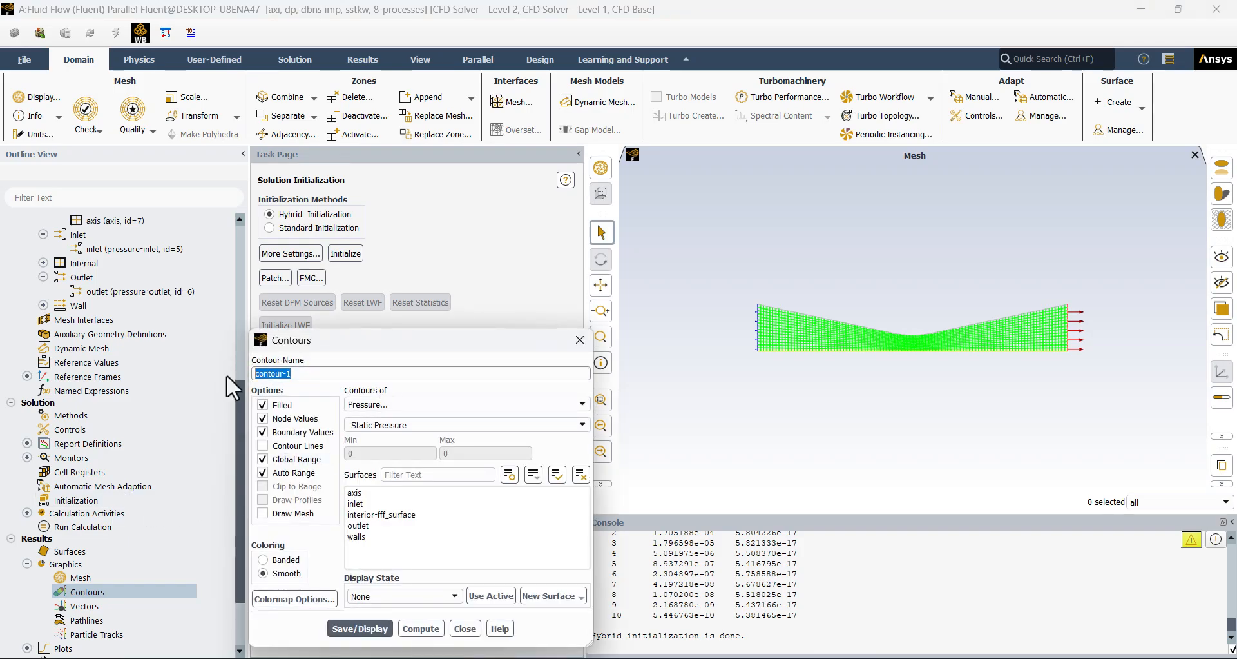
text(pressure)
click(343, 631)
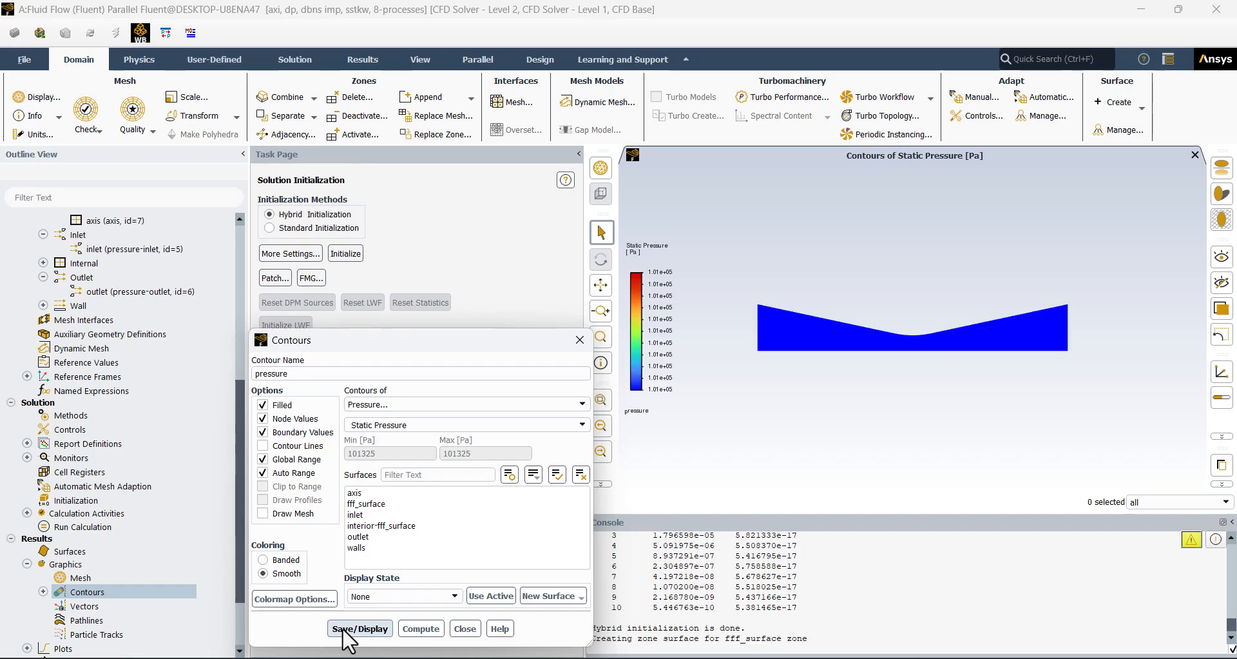
click(465, 629)
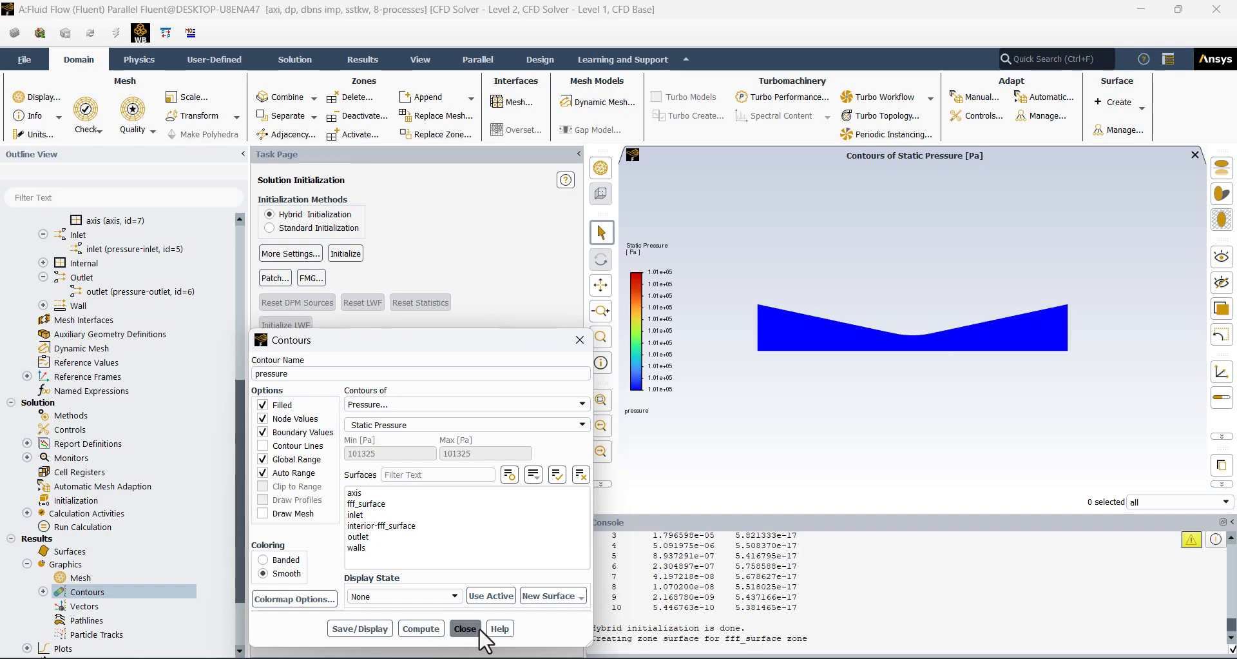
scroll(758, 315, up, 1)
scroll(758, 314, down, 1)
scroll(935, 334, up, 1)
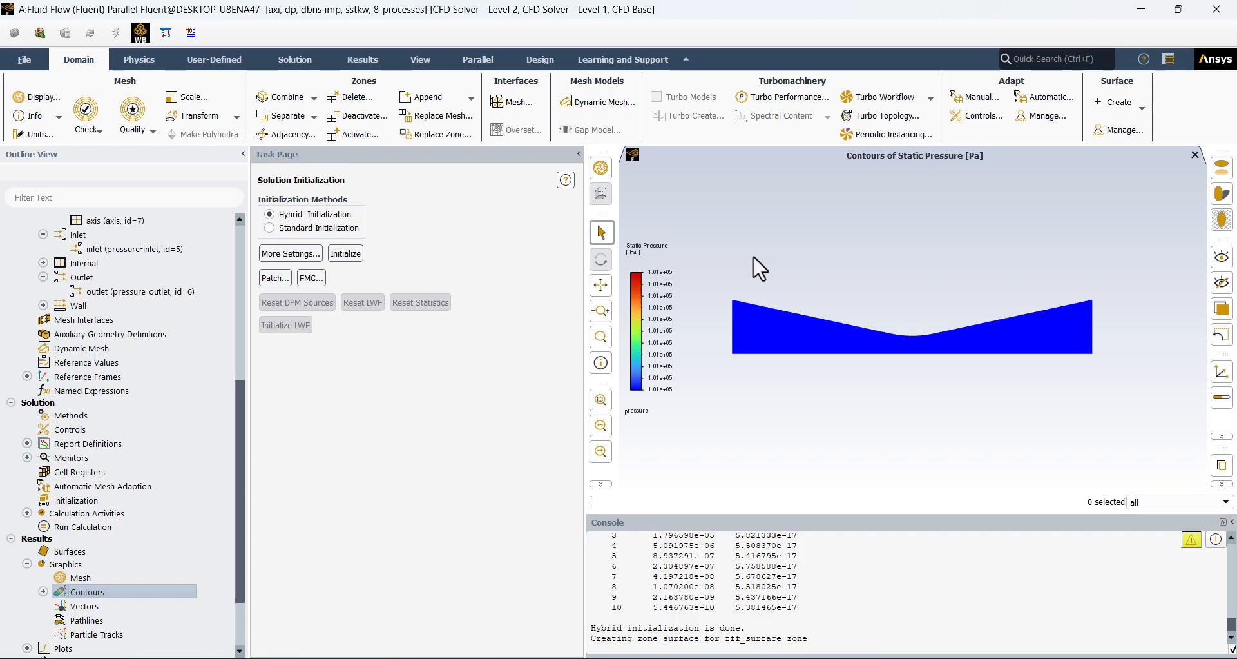
Step: Run the FMG initialization with its default controls and redisplay the saved pressure contour
click(312, 277)
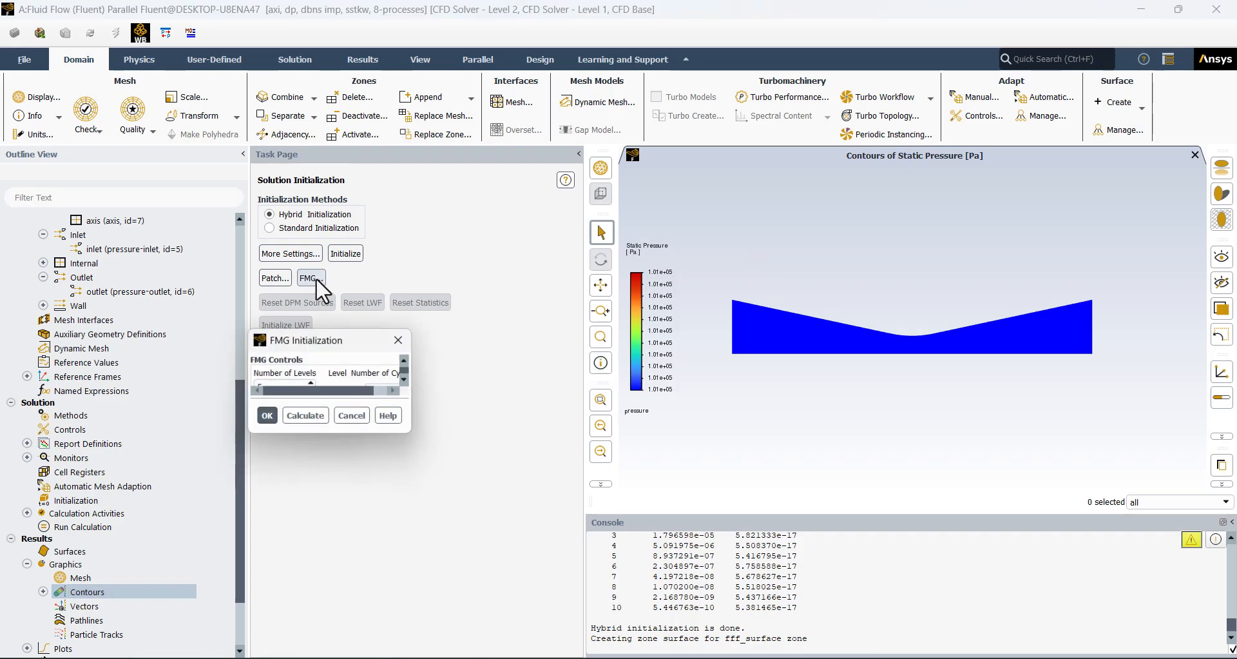
click(309, 576)
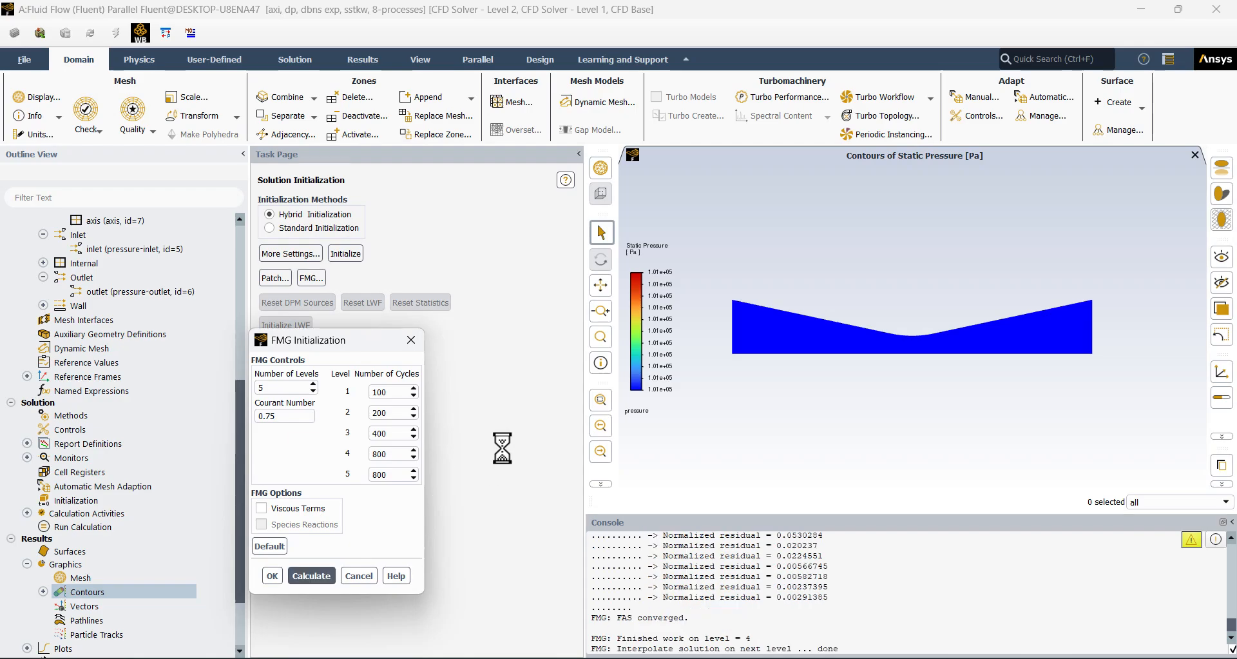
click(43, 591)
double_click(80, 606)
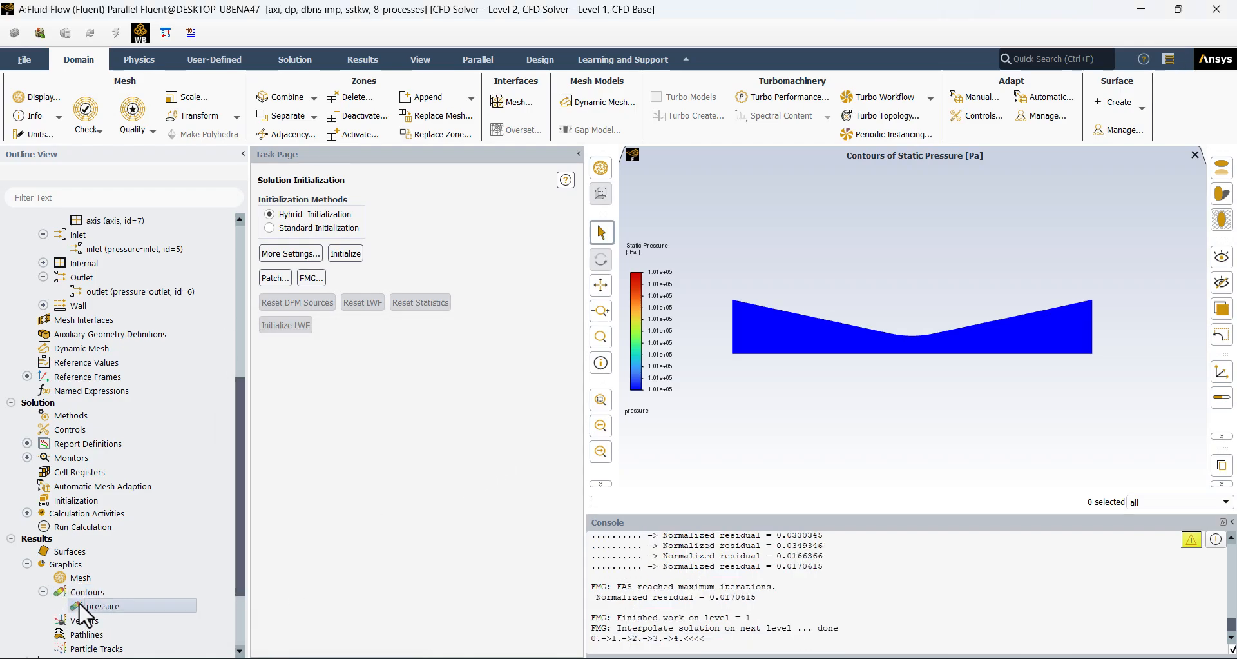
click(359, 630)
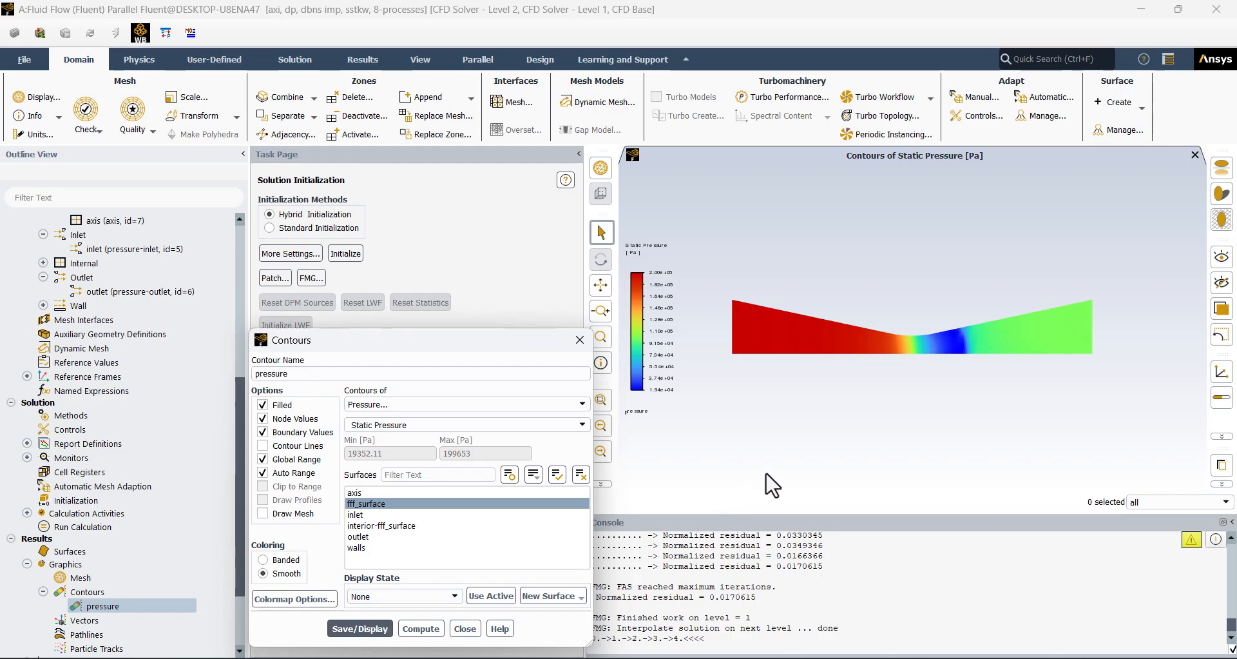
click(931, 369)
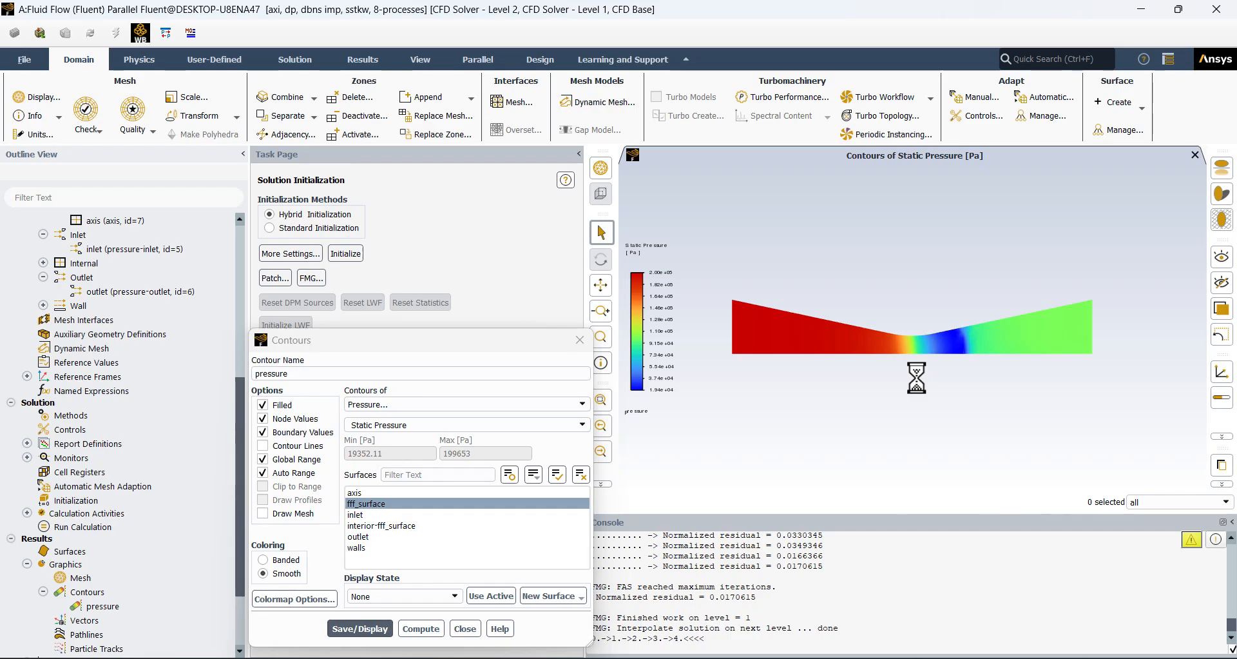
Step: Run the calculation for 1000 iterations and display the scaled residuals plot
click(465, 628)
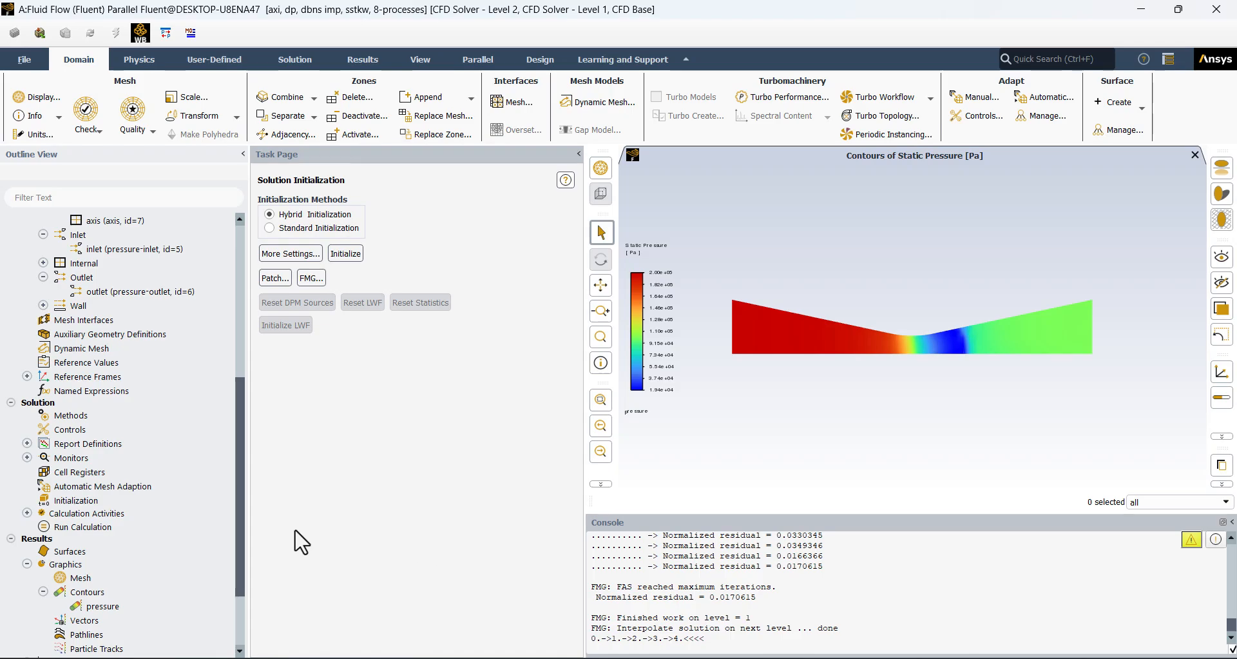
click(56, 526)
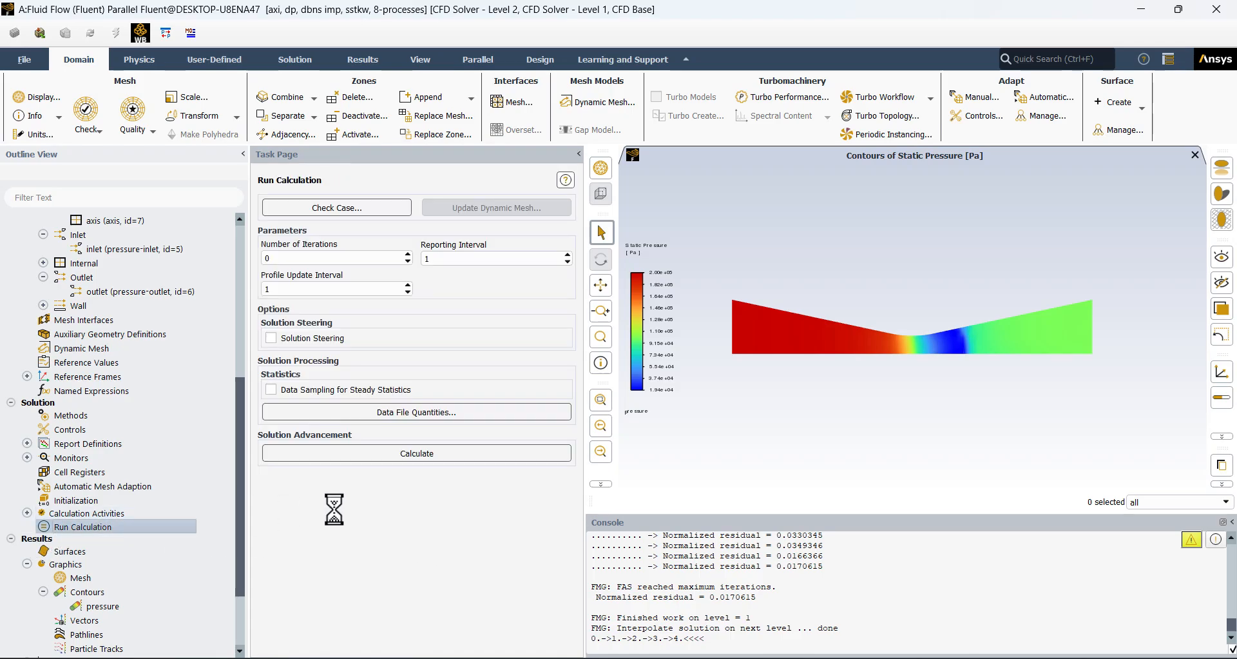
double_click(301, 258)
text(1)
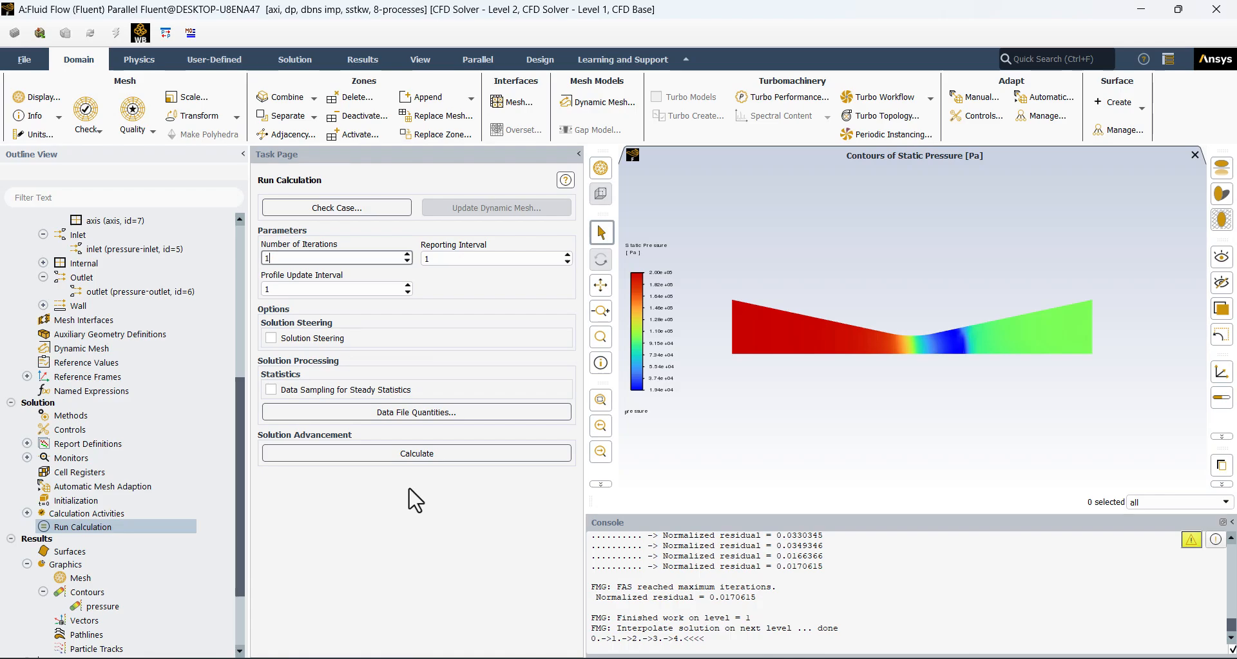
text(000)
click(417, 454)
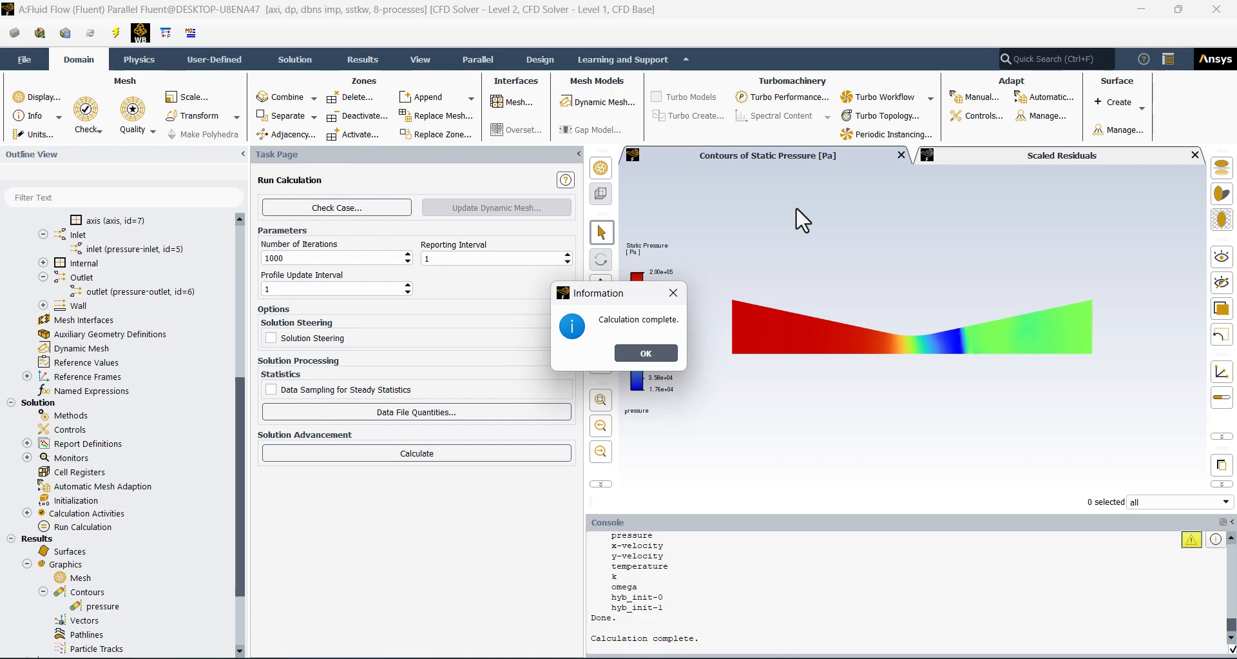
click(648, 354)
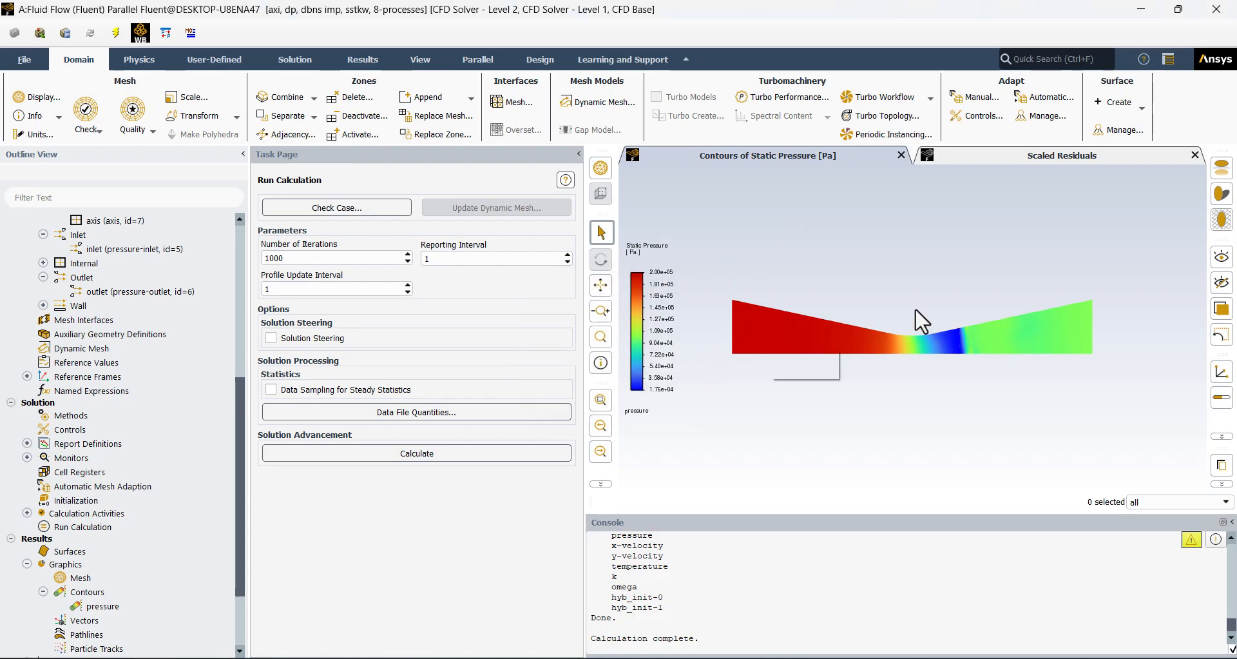
click(1040, 158)
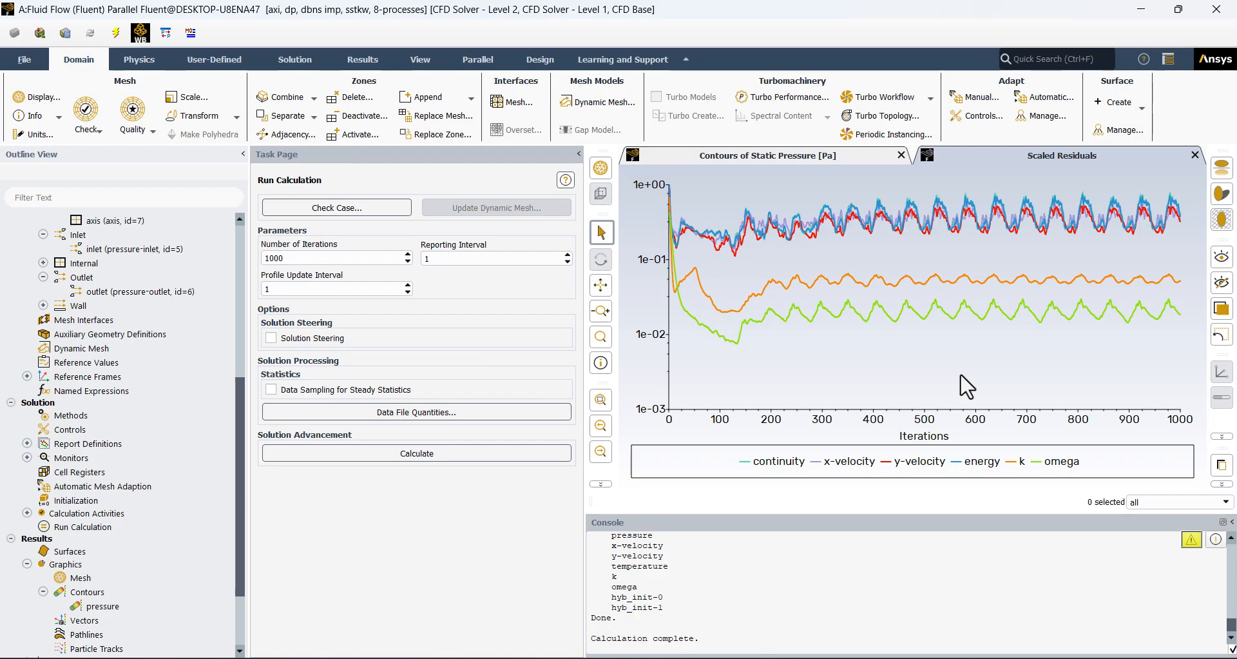
Step: Create a filled velocity magnitude contour named "velocity" and display it on the nozzle
right_click(94, 608)
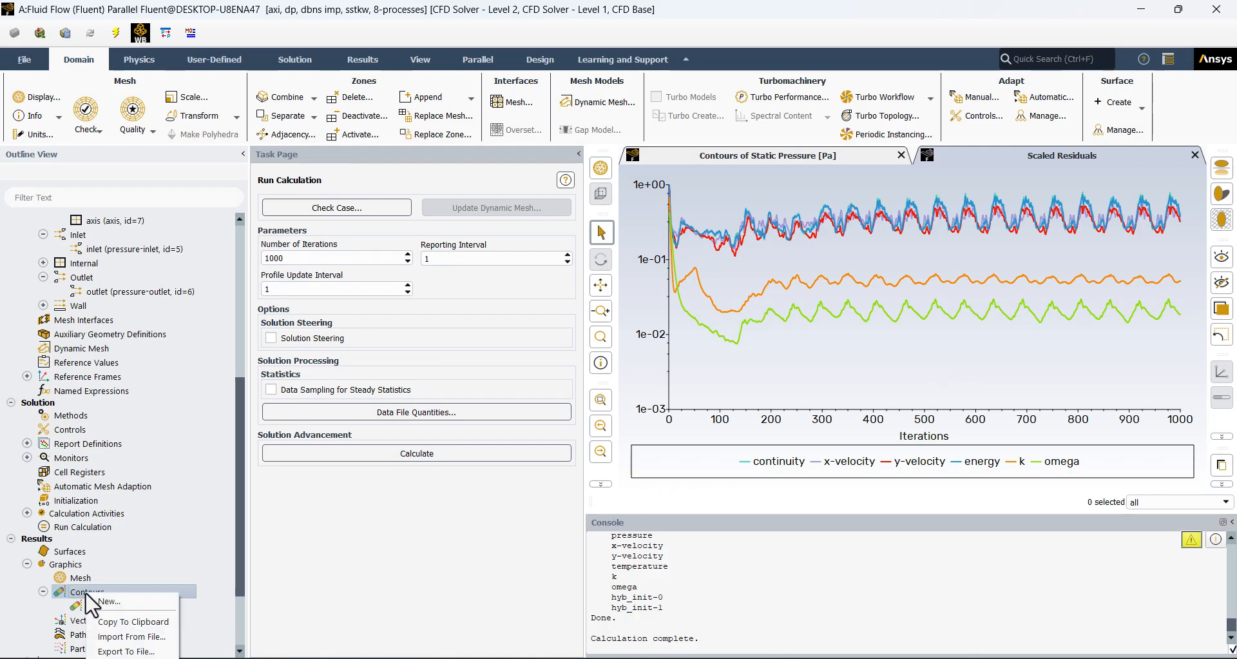
click(129, 614)
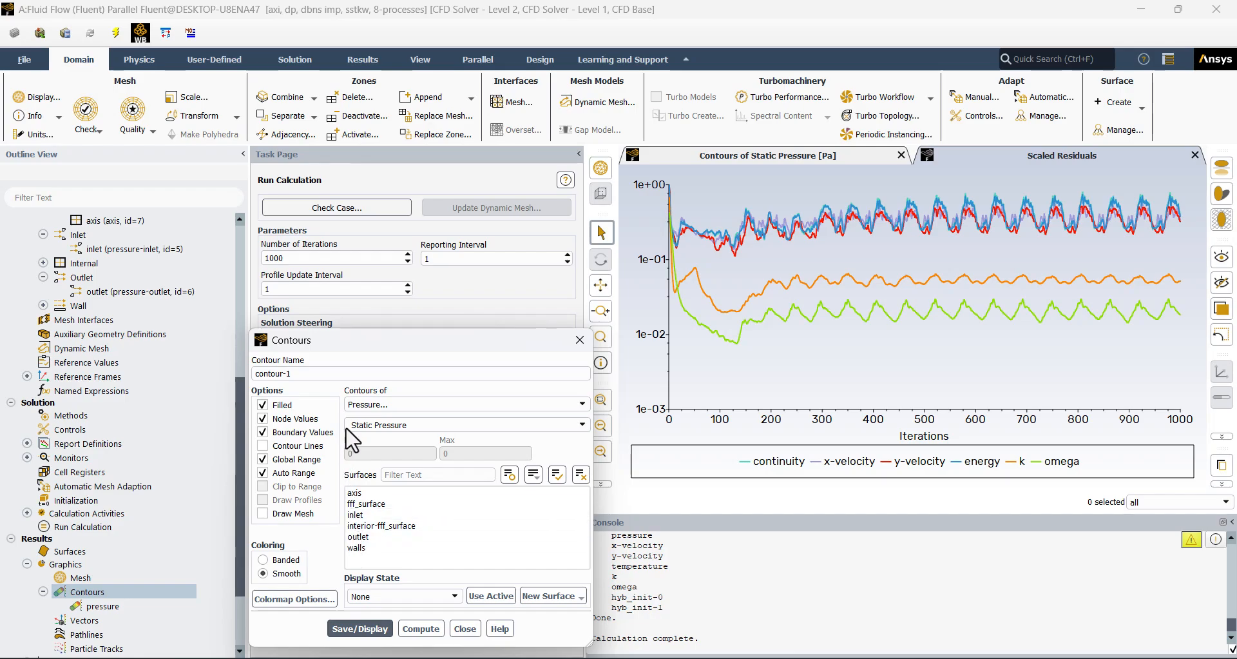
click(377, 404)
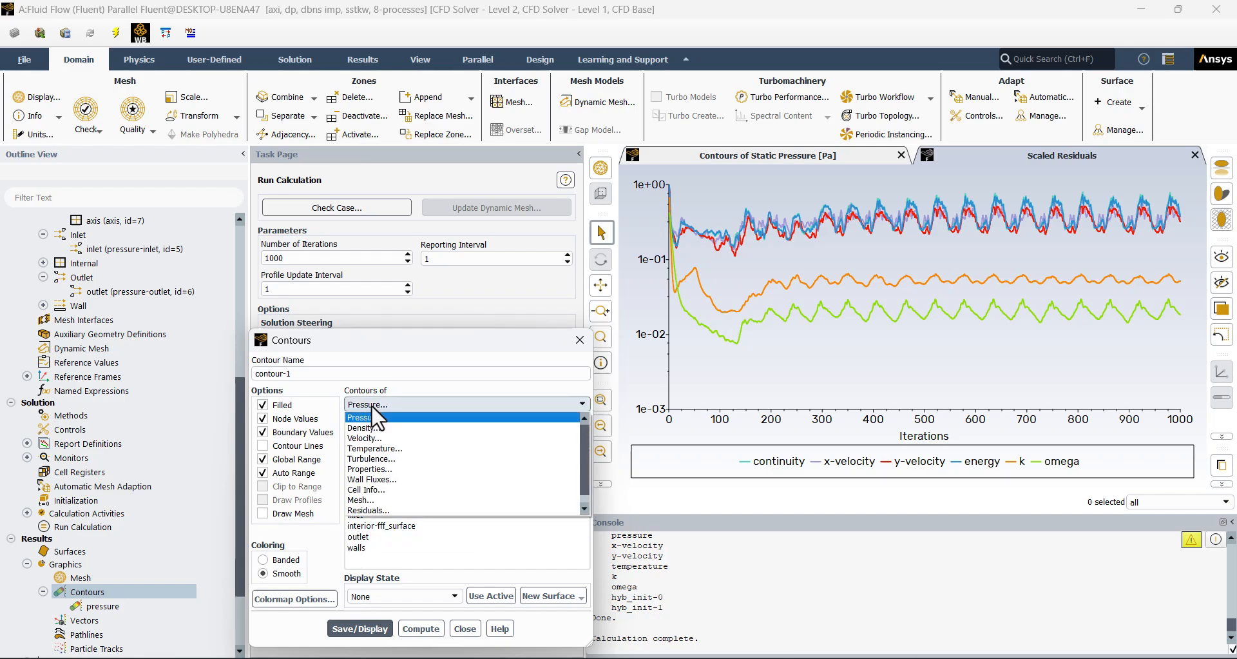
click(380, 438)
click(263, 374)
key(BackSpace)
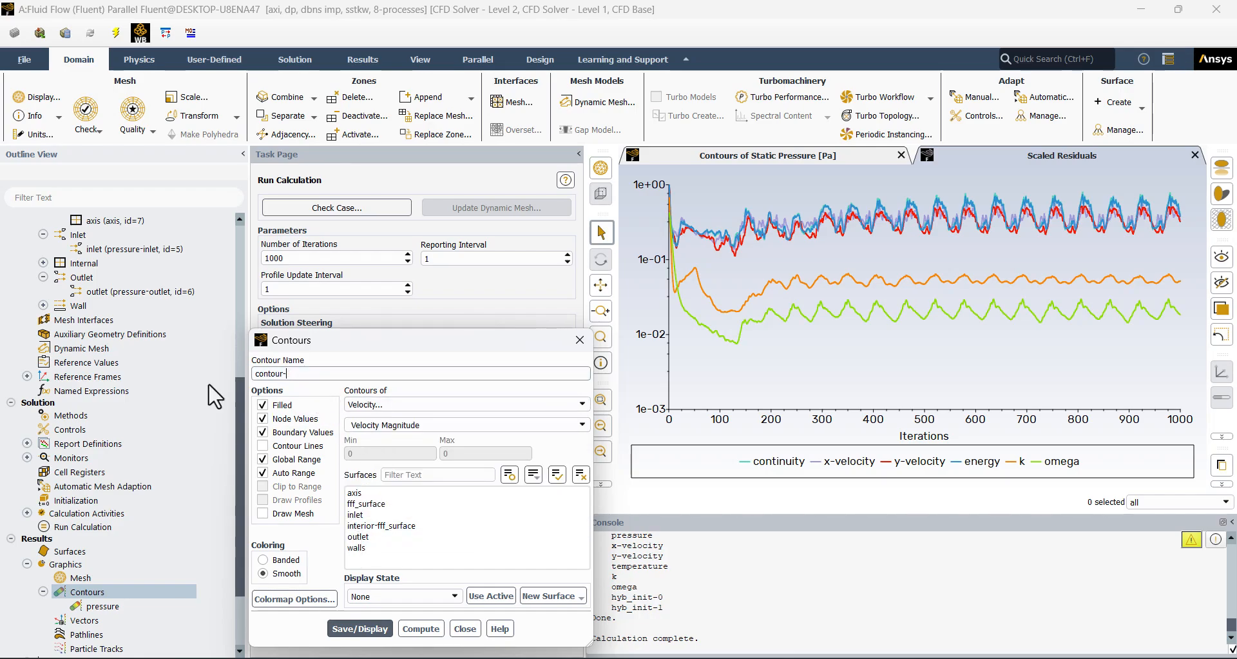
key(BackSpace)
key(BackSpace)
key(BackSpace)
key(BackSpace)
key(BackSpace)
key(BackSpace)
key(BackSpace)
key(BackSpace)
text(velocity)
click(360, 629)
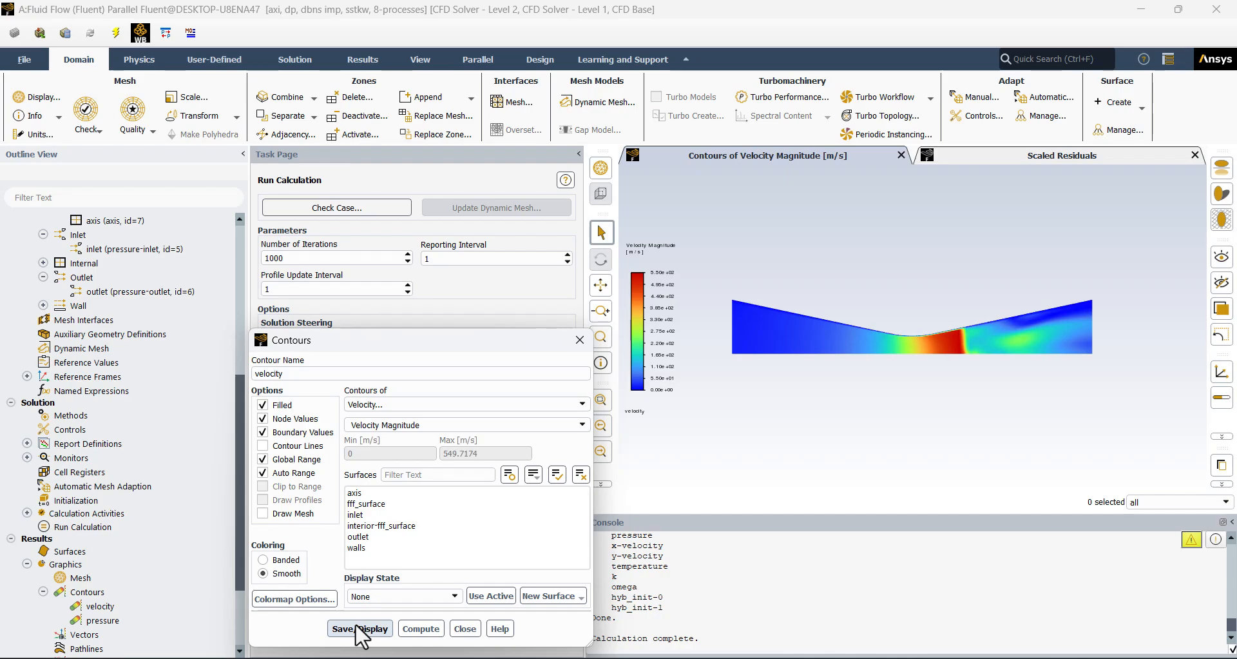
click(470, 628)
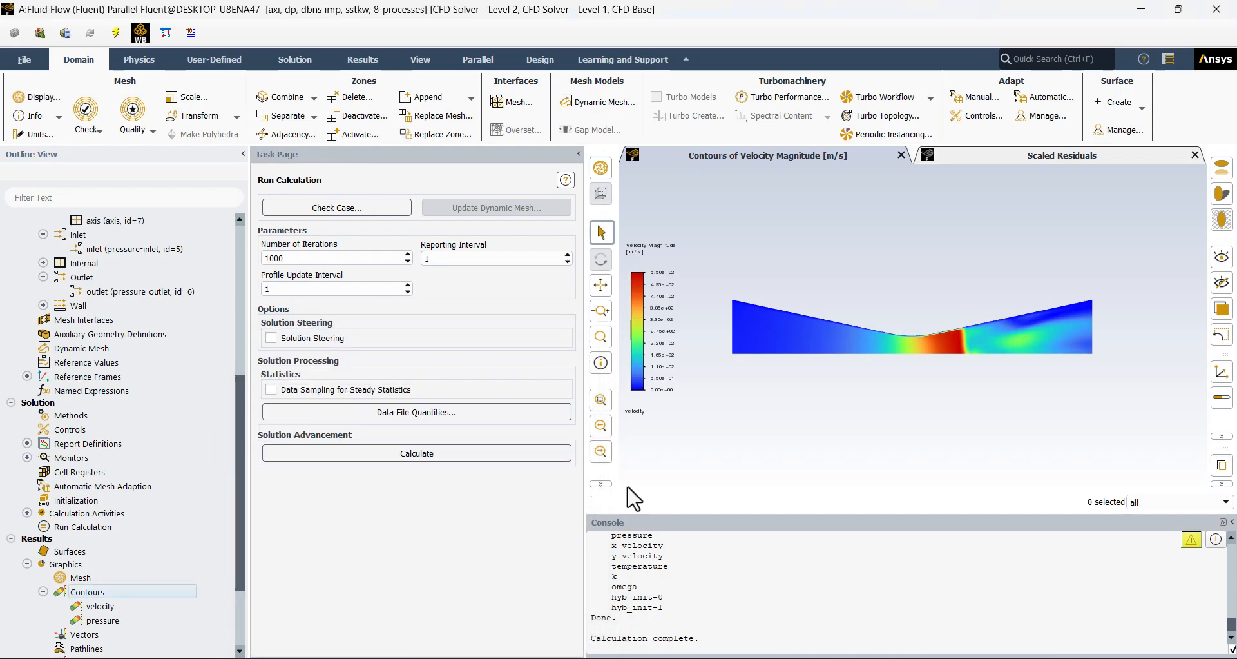
scroll(922, 312, up, 3)
scroll(826, 332, down, 2)
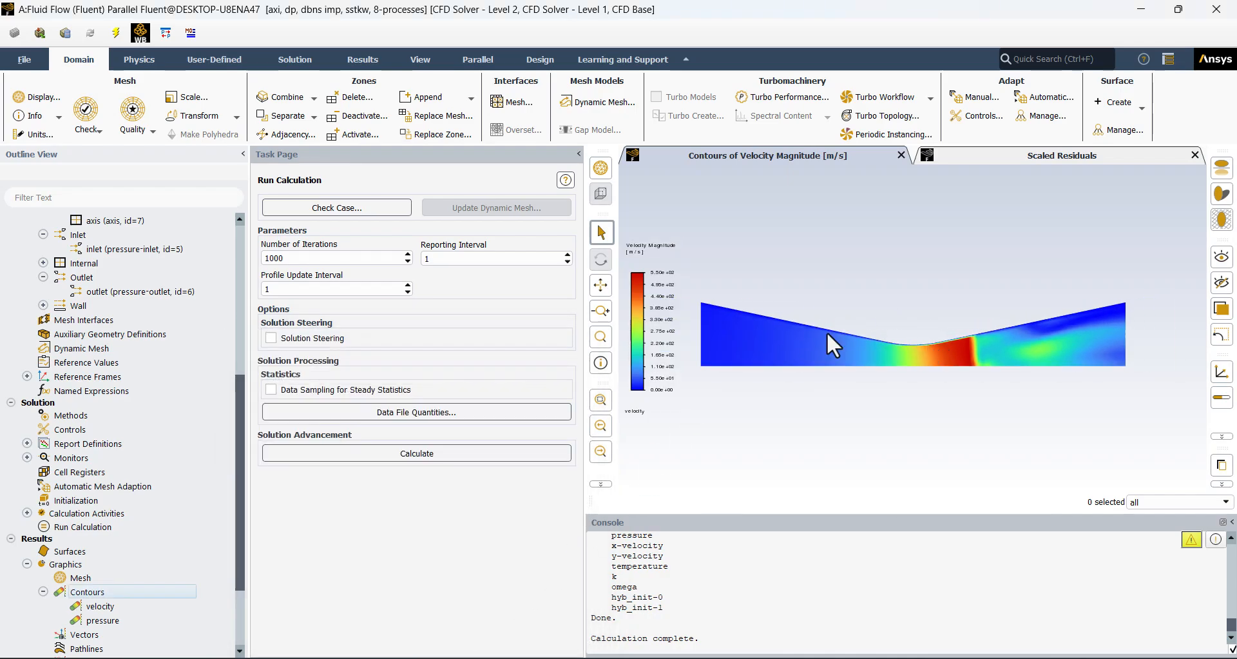
scroll(864, 350, up, 1)
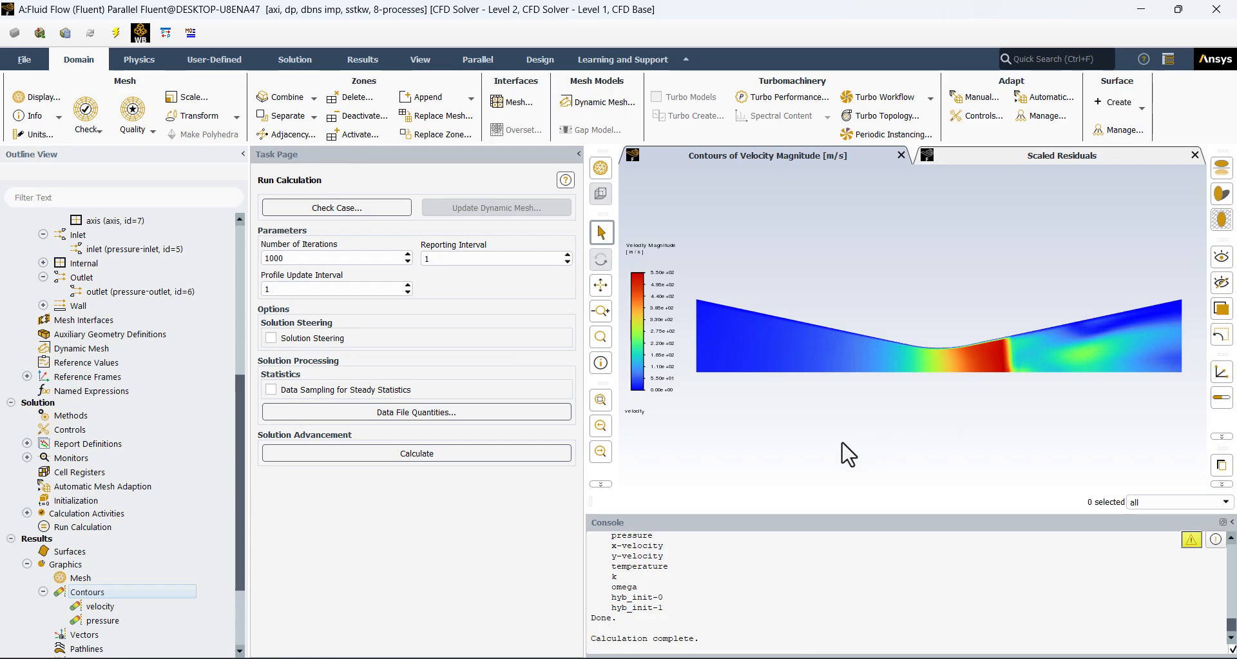
Step: Set the Courant number to 1 in the solution controls
double_click(71, 428)
double_click(278, 213)
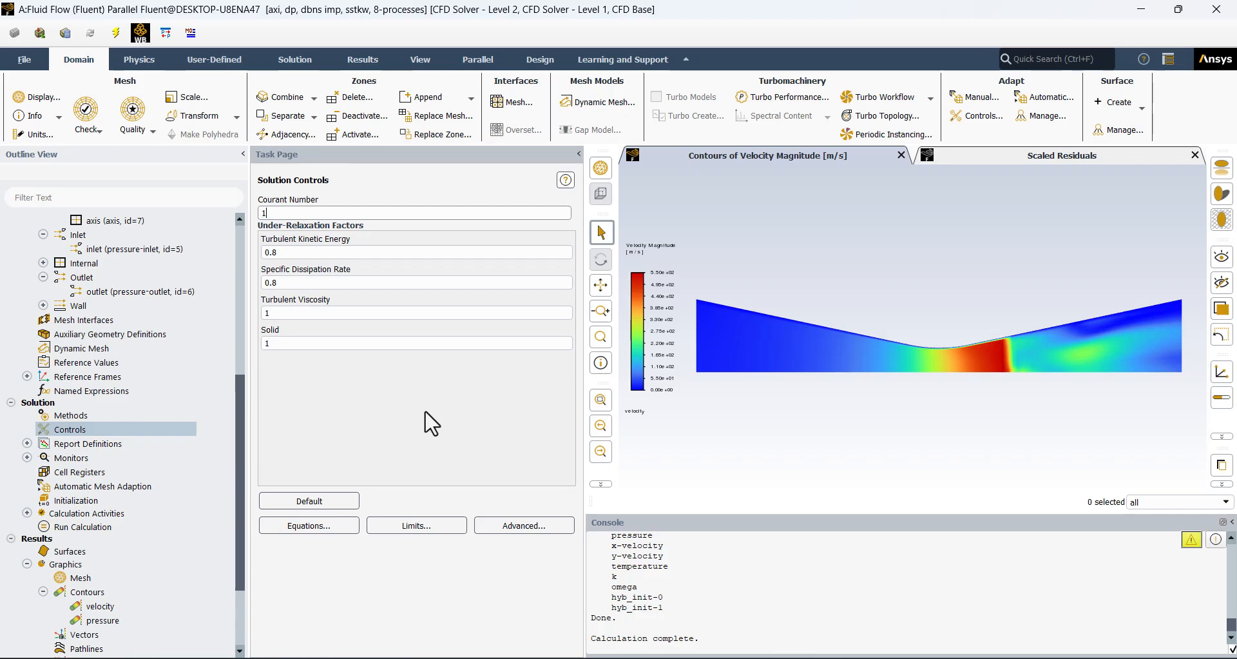
text(1)
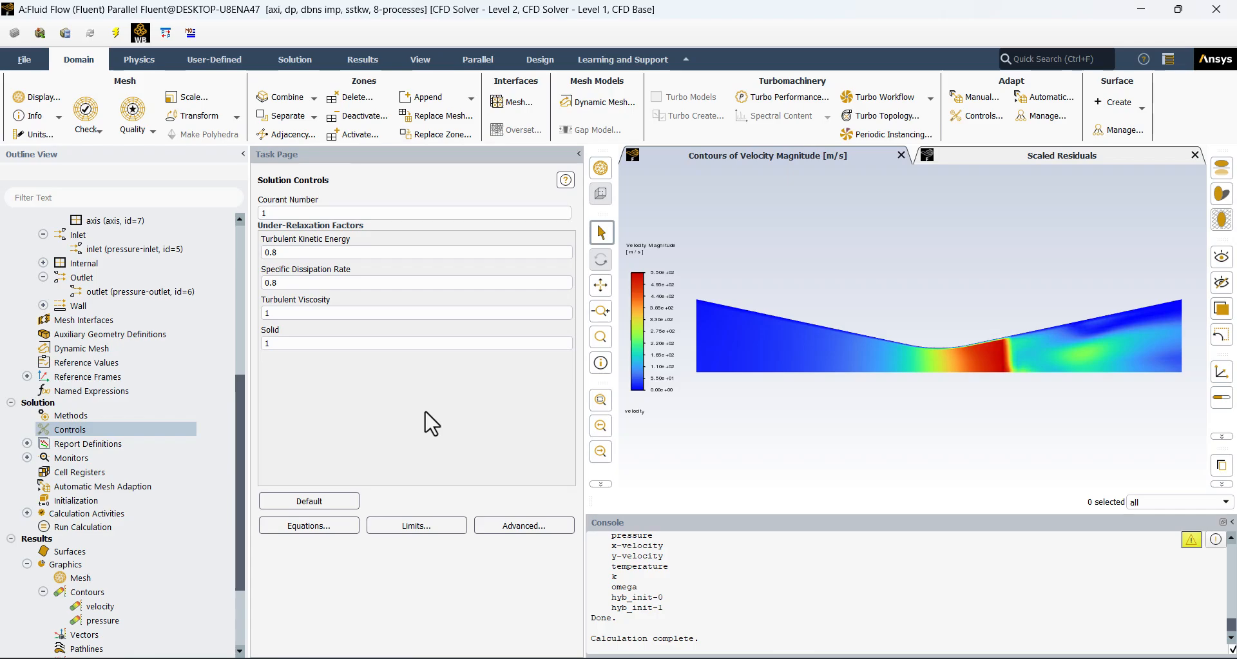
Step: Reinitialize the solution with the hybrid method and run the FMG initialization with its default controls
double_click(79, 500)
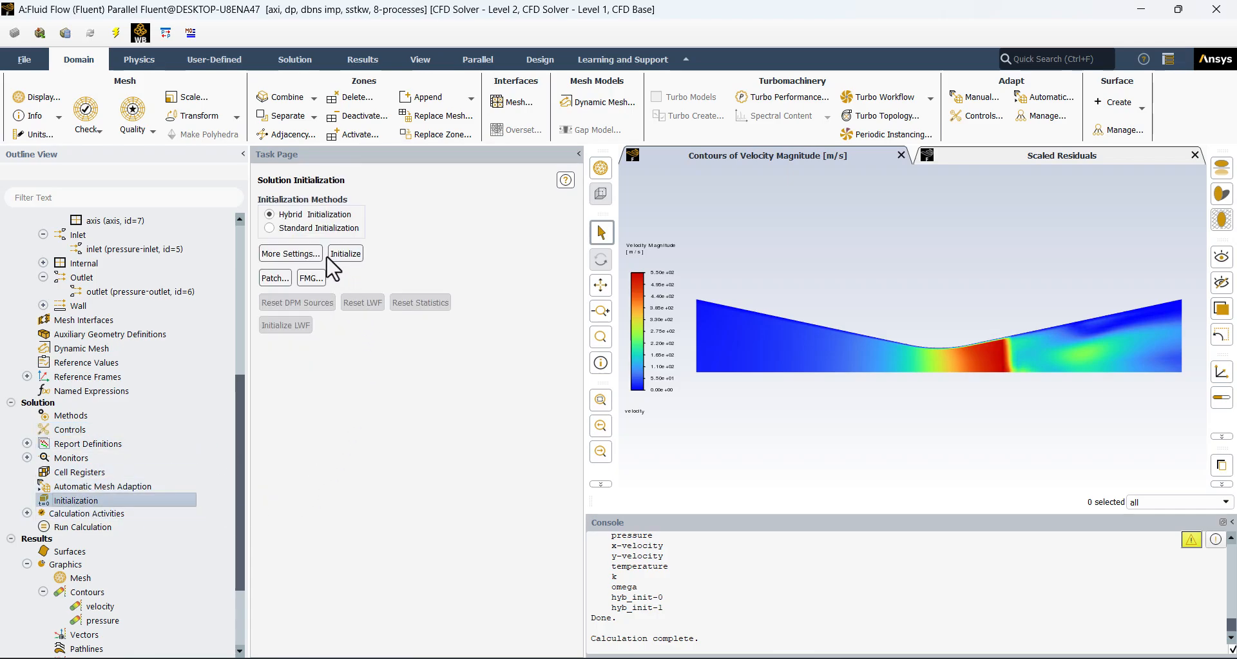
click(346, 253)
click(660, 357)
click(312, 277)
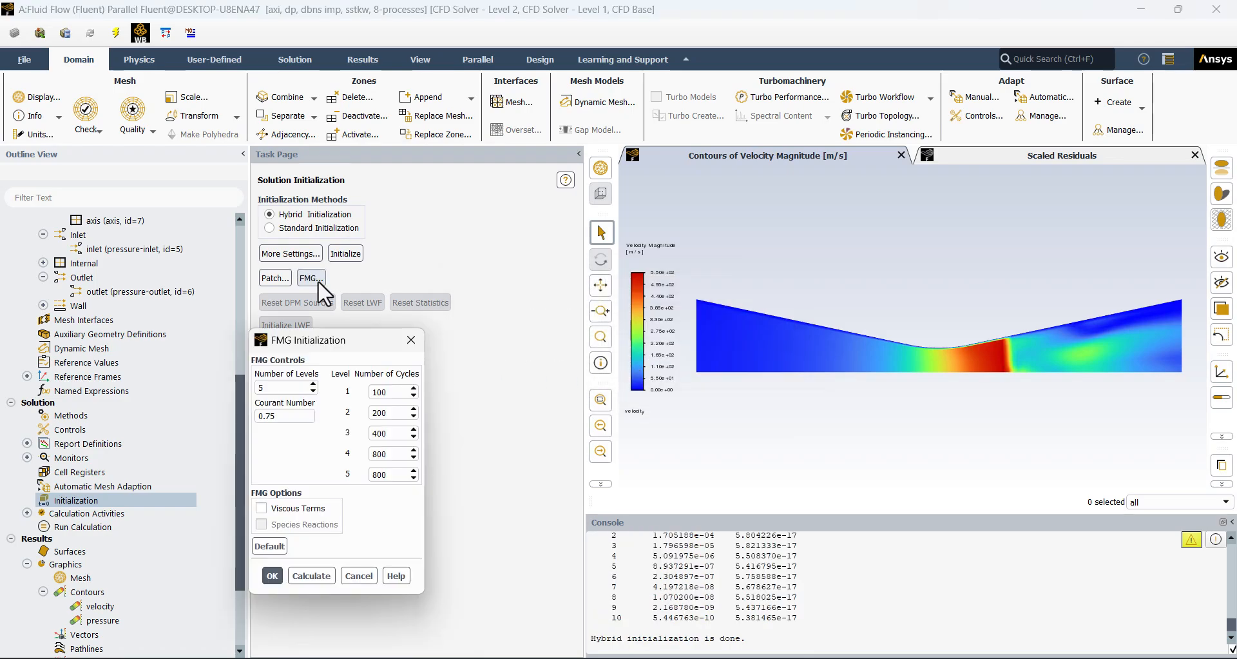
click(312, 575)
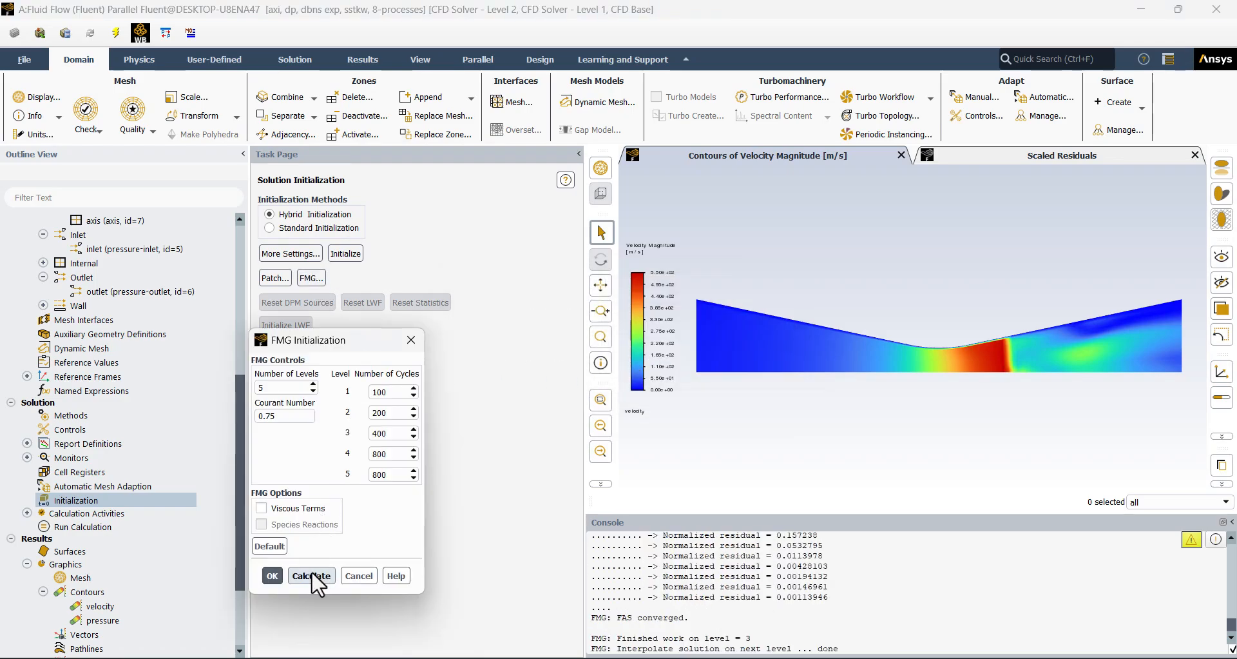
click(273, 576)
Step: Rerun the calculation for 1000 iterations and show the scaled residuals plot
double_click(120, 527)
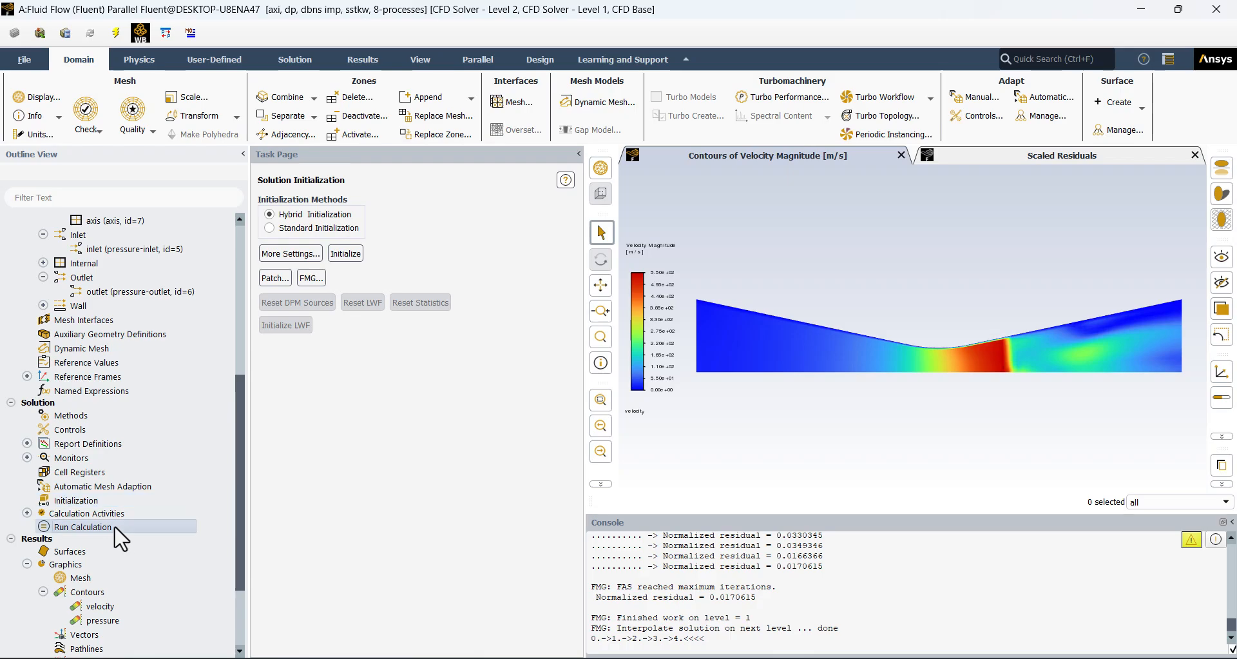
click(394, 459)
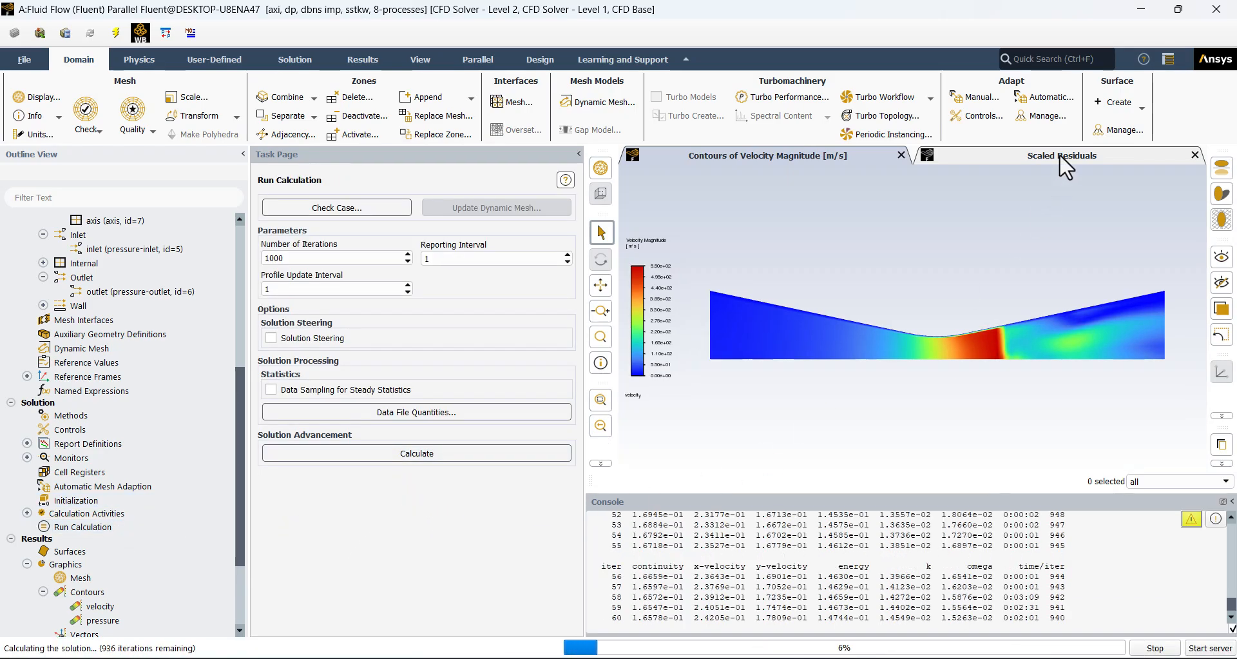
click(1060, 153)
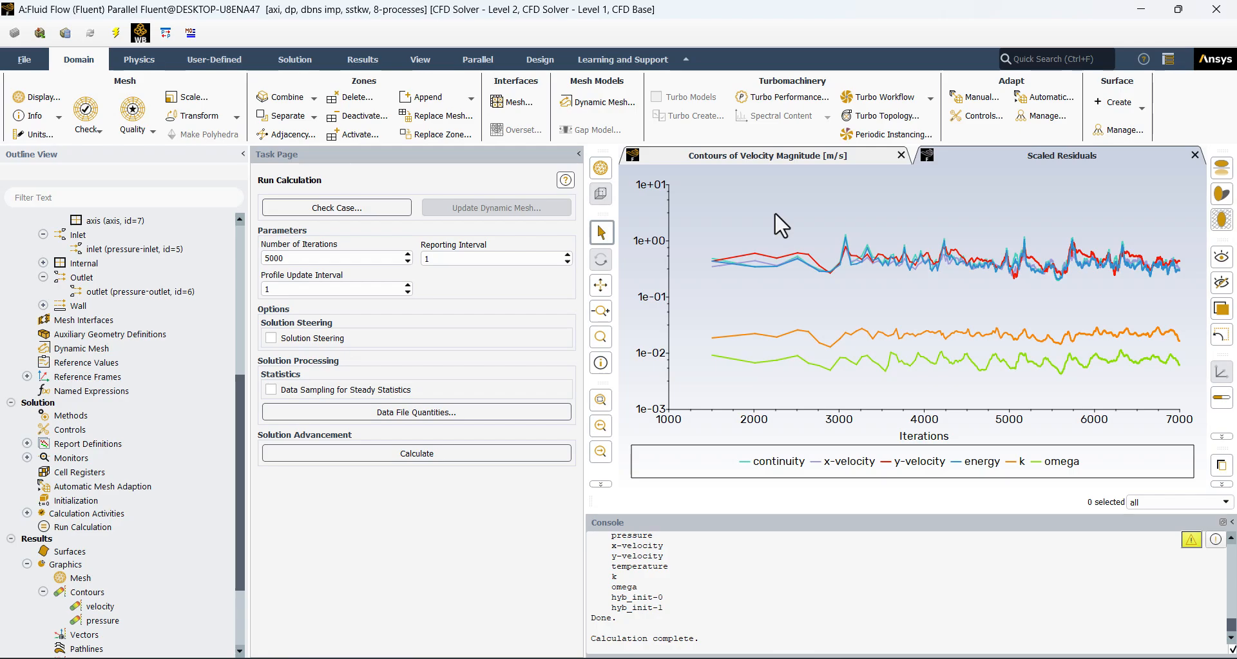
Step: Compute a mass flow rate flux report for the inlet and outlet boundaries
click(364, 59)
click(622, 121)
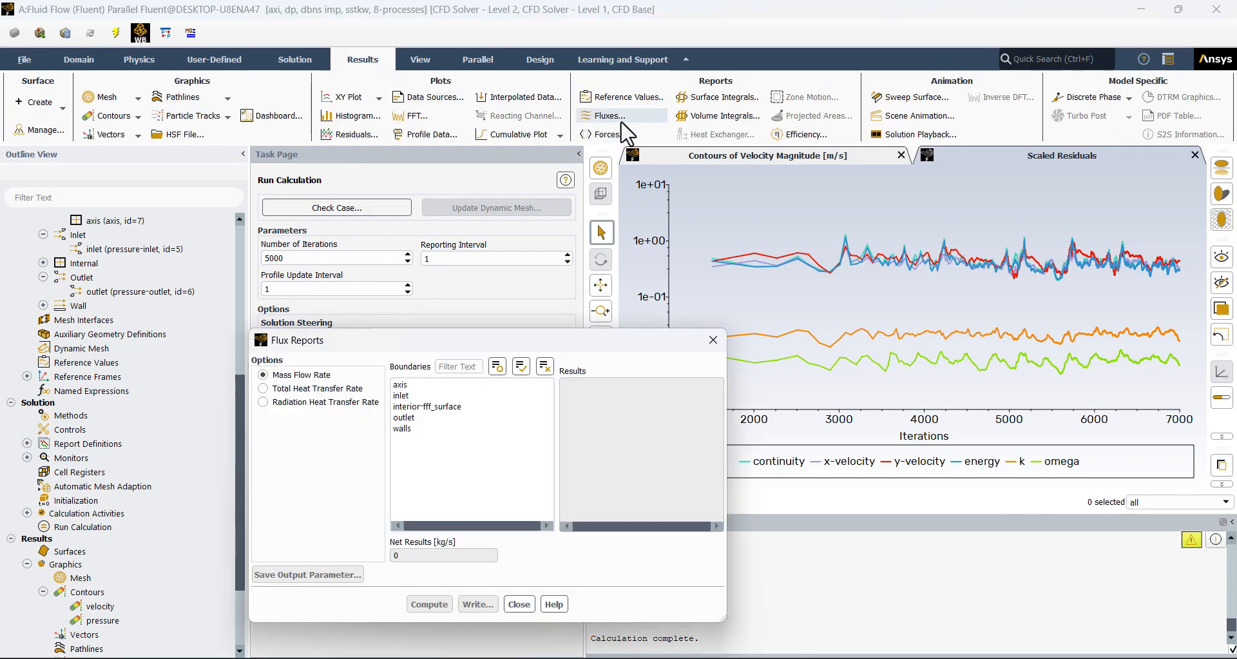
click(406, 395)
click(413, 417)
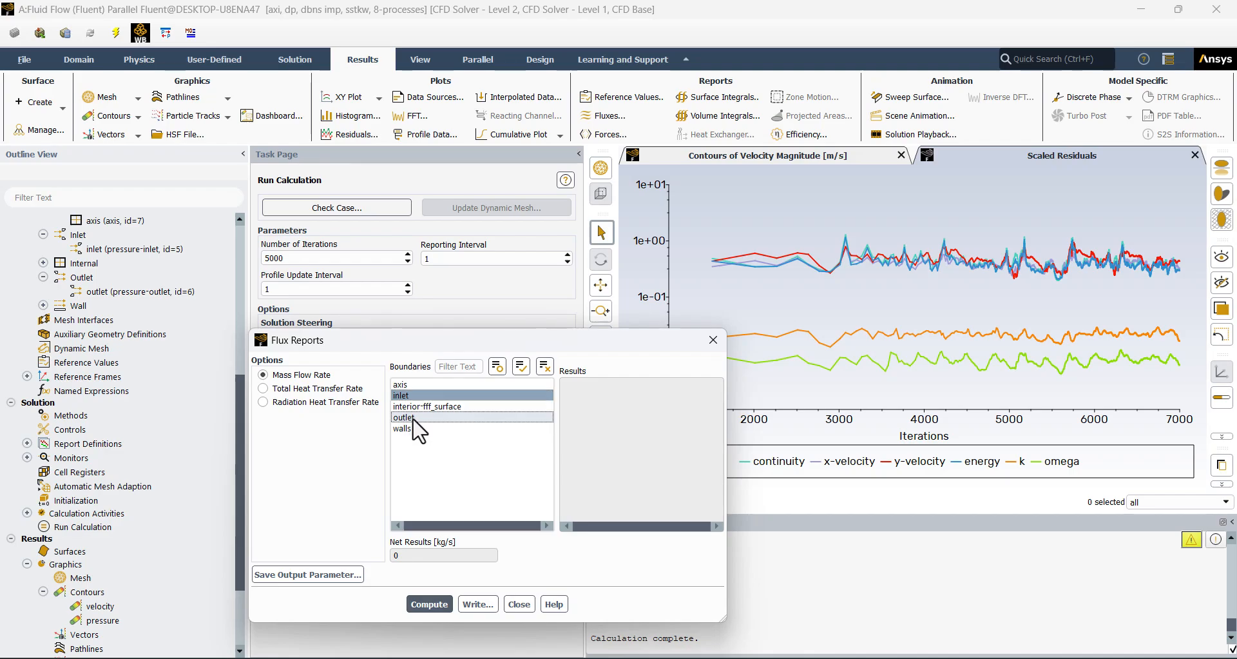
click(431, 605)
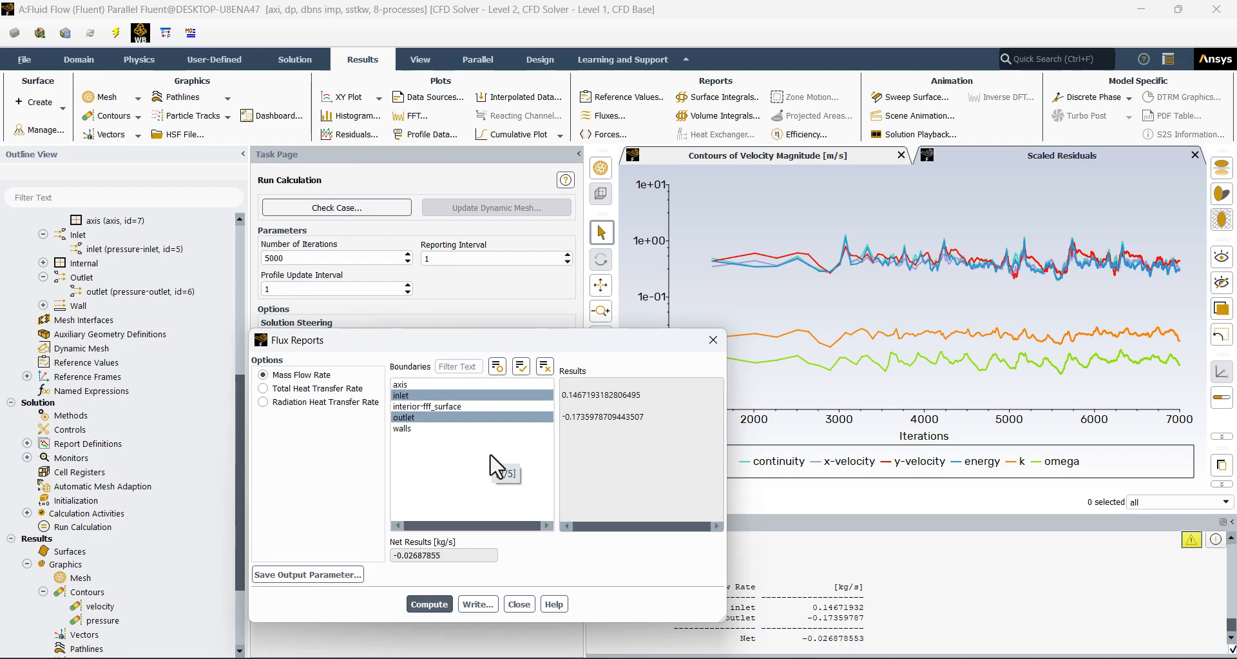
click(521, 604)
Step: Set the pseudo time method to Global Time Step and review the pseudo time relaxation factors in the solution controls
click(177, 415)
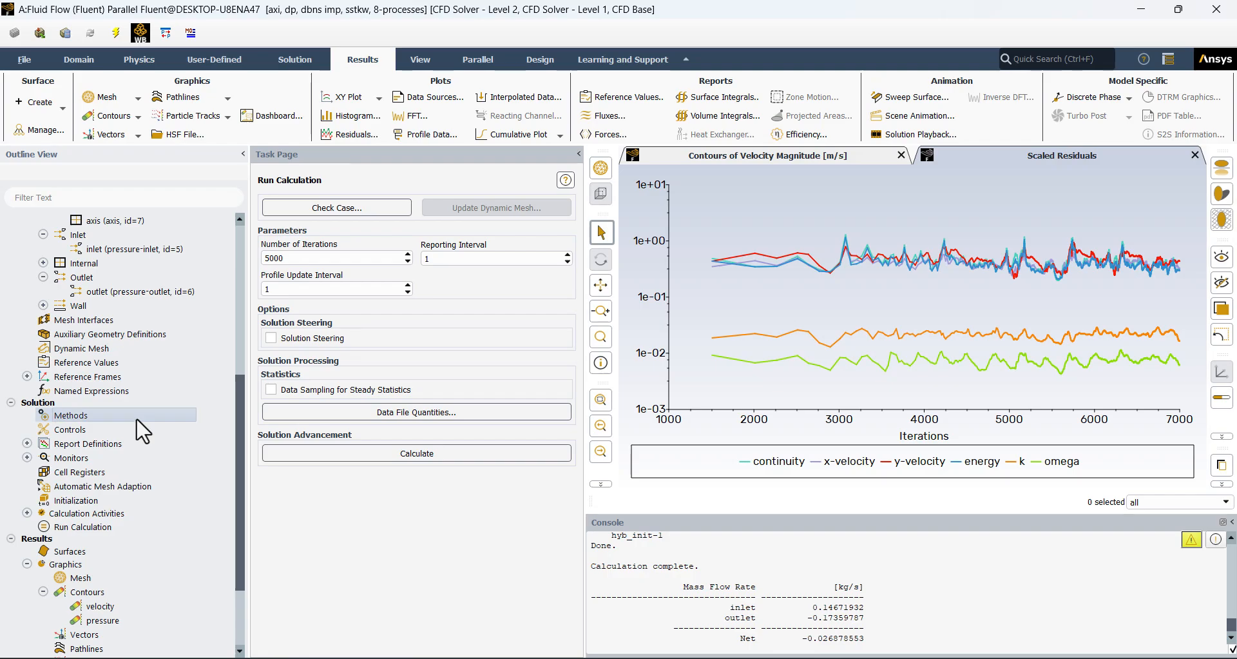
click(300, 416)
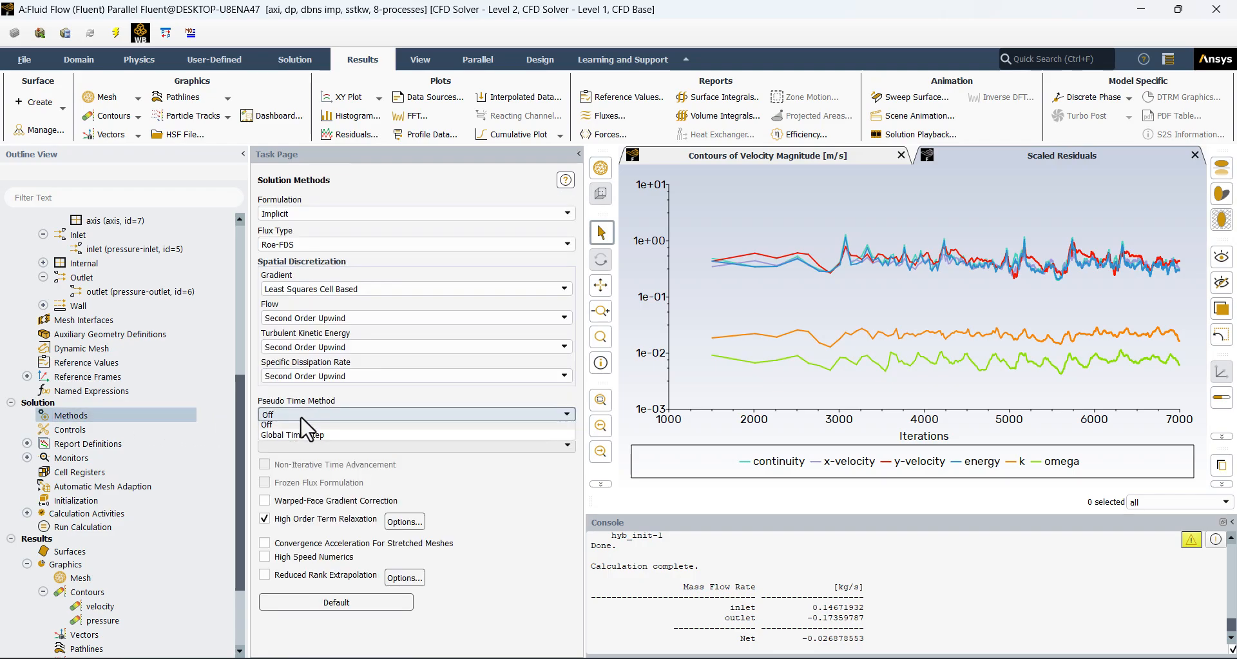
click(313, 440)
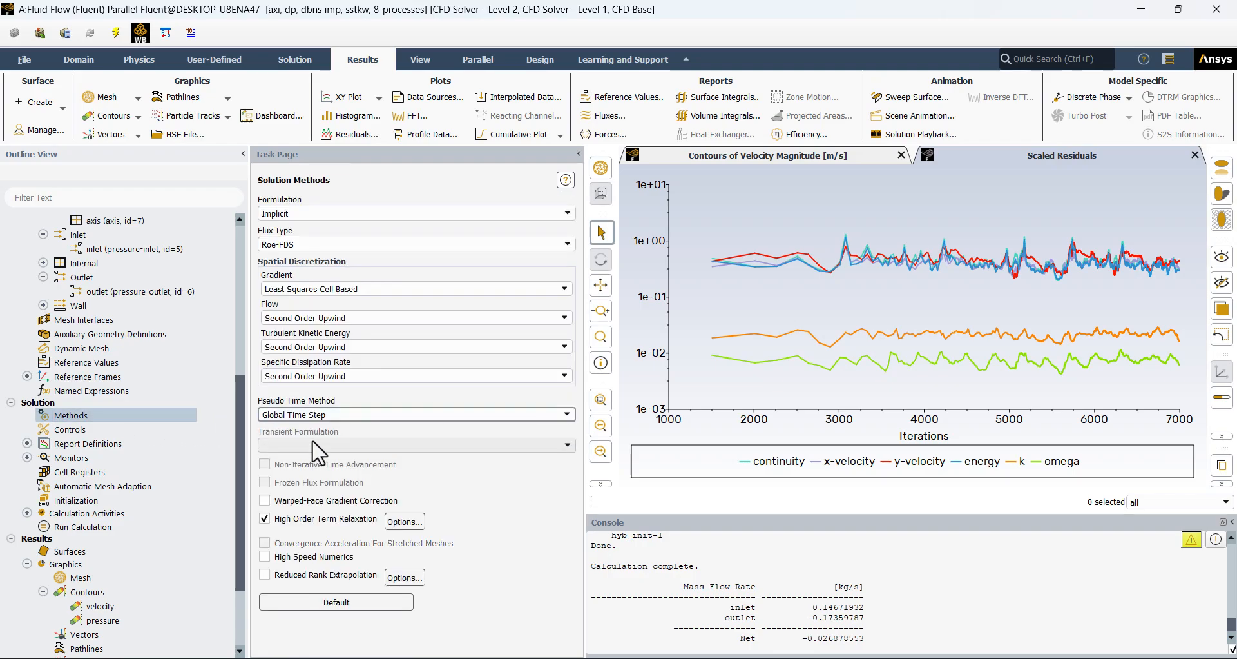
click(154, 430)
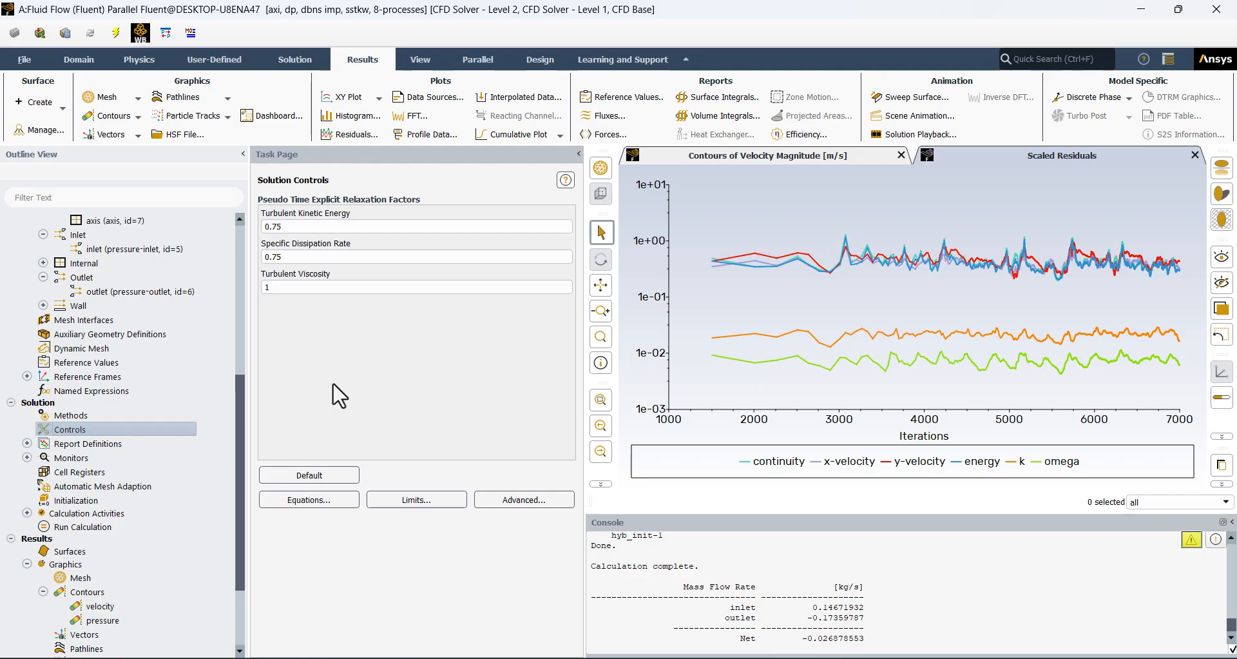
Step: Discard the current solution data, reinitialize with the hybrid method and run the default FMG initialization
click(113, 502)
click(346, 254)
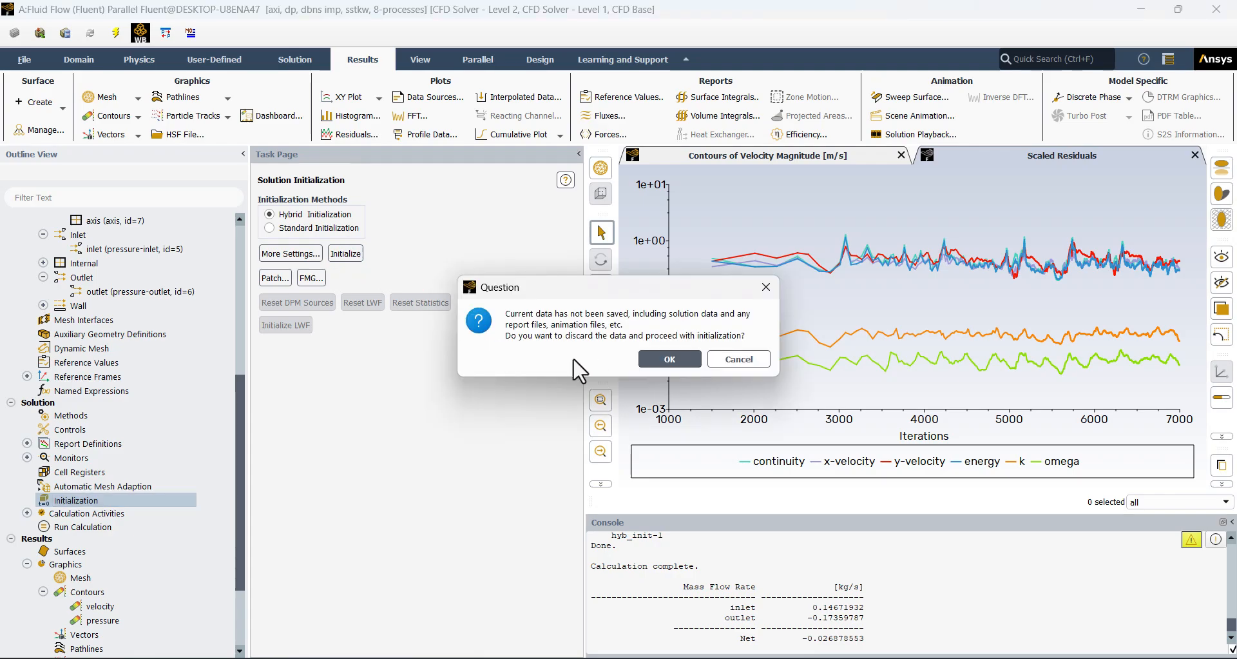
click(655, 358)
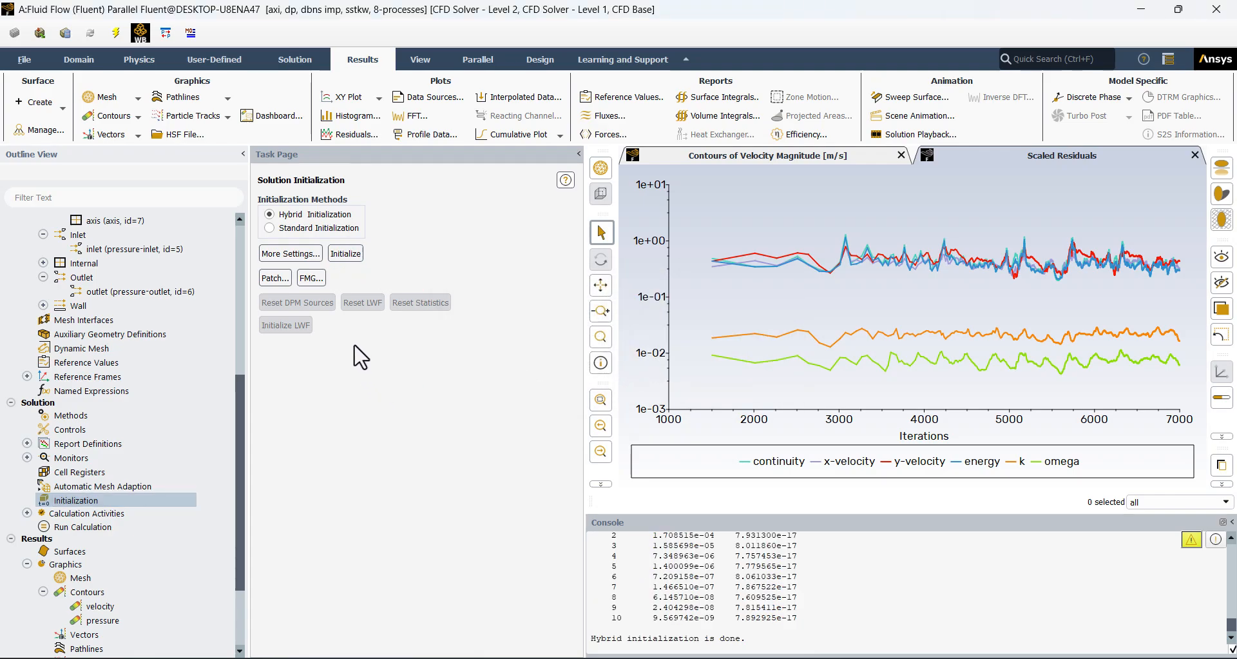
click(312, 278)
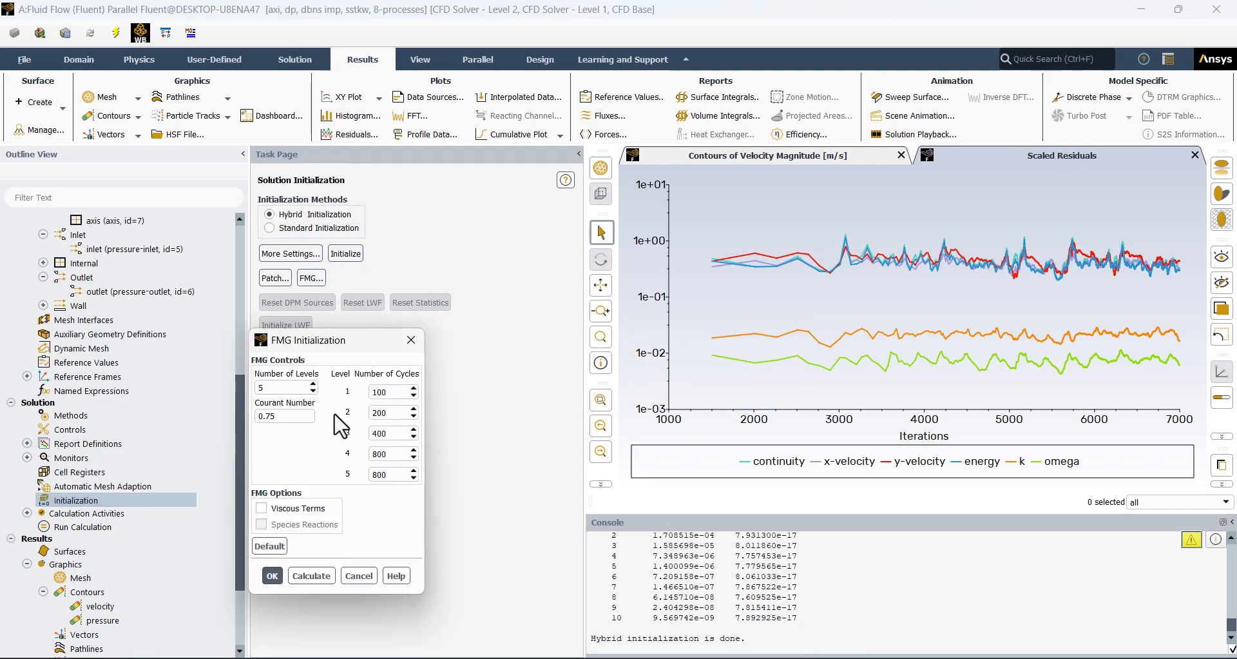
click(300, 578)
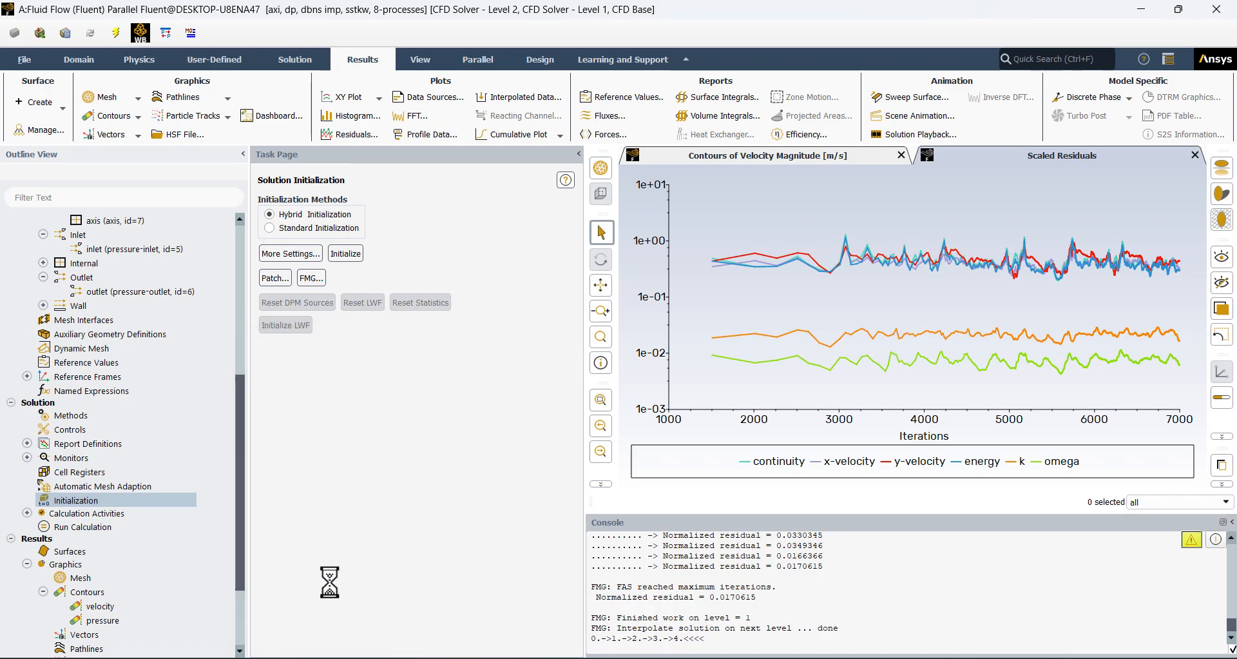
Step: Run the calculation for 5000 iterations with the automatic time step method and a time scale factor of 1
click(103, 526)
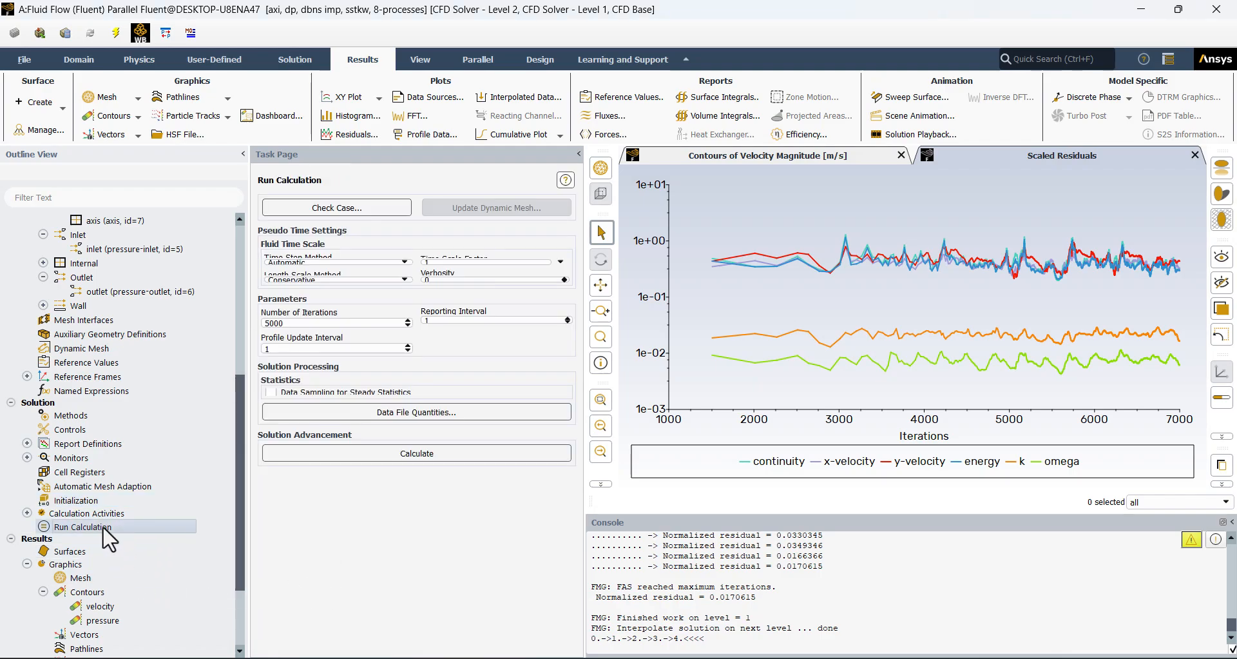
click(325, 502)
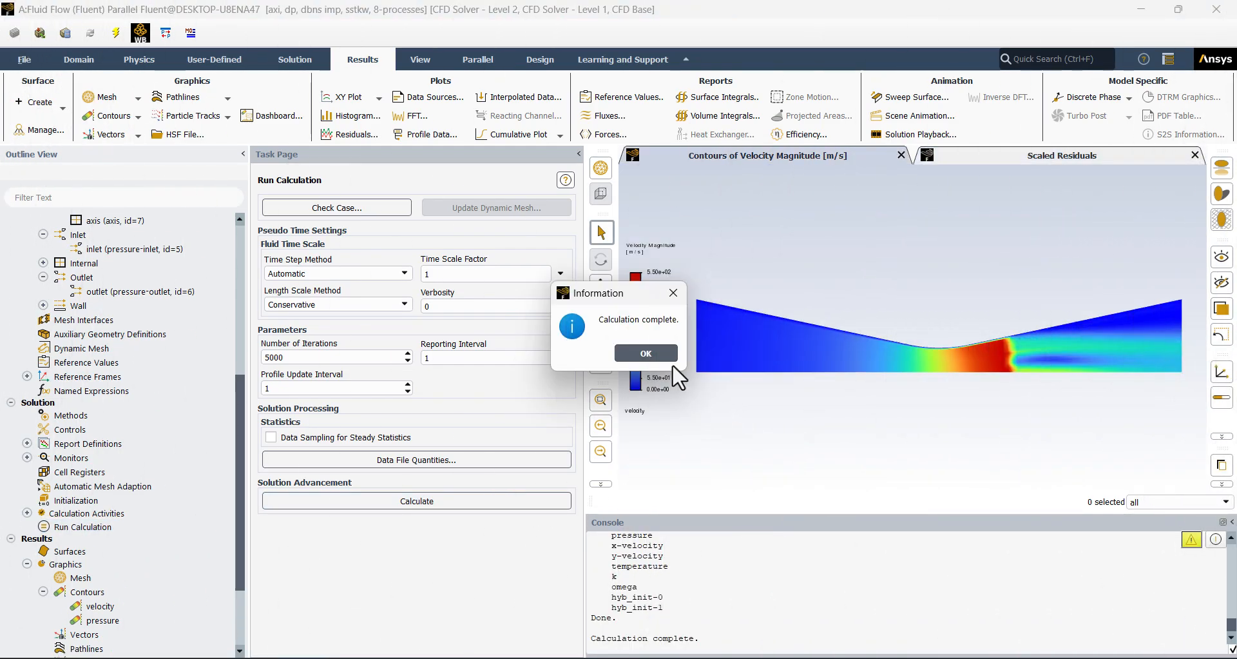
Step: Show the scaled residuals plot and recompute the mass flow rate flux report for the inlet and outlet
click(658, 356)
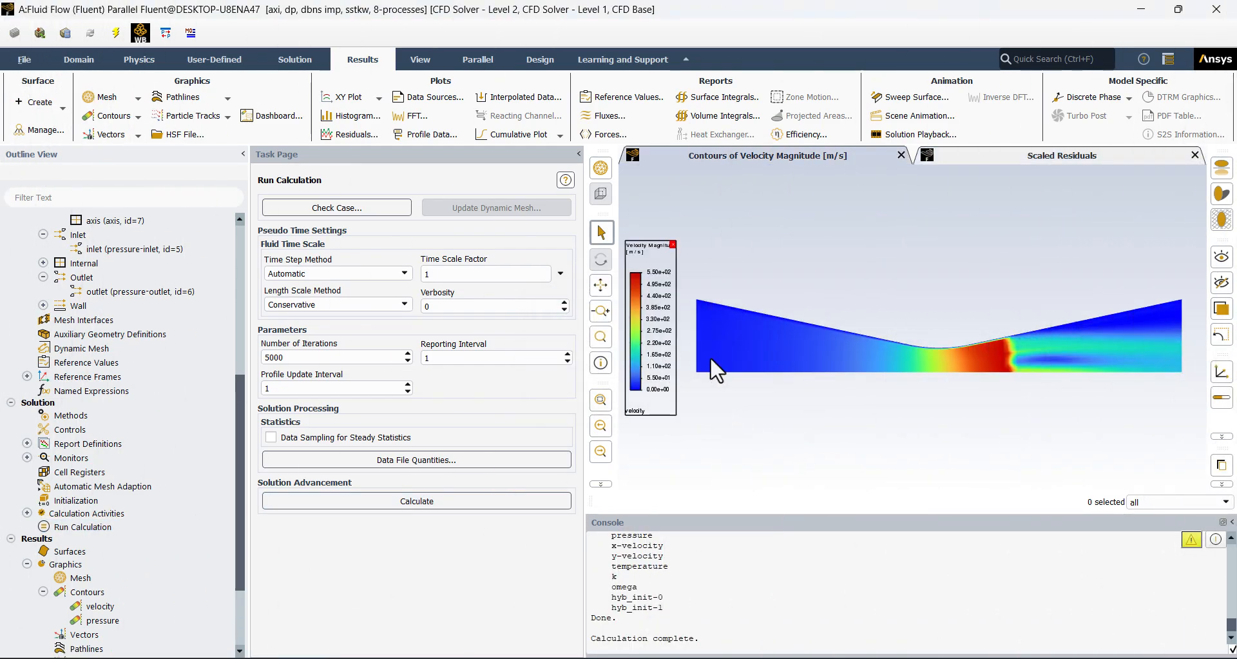
click(1031, 157)
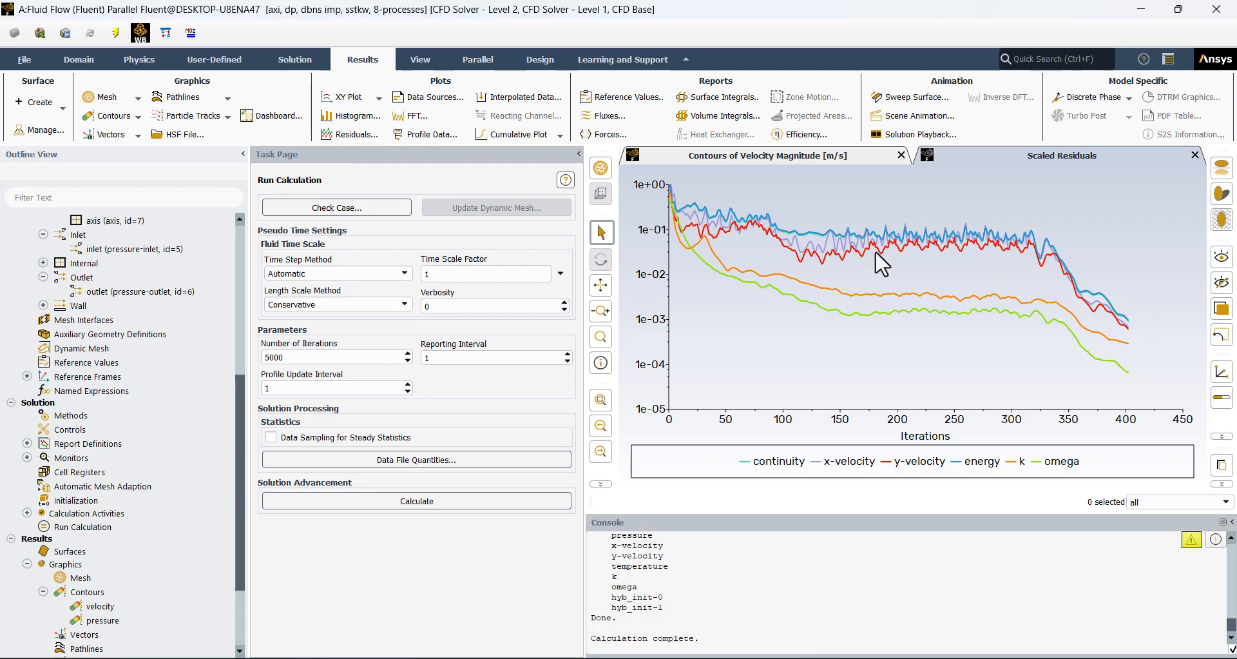
click(594, 118)
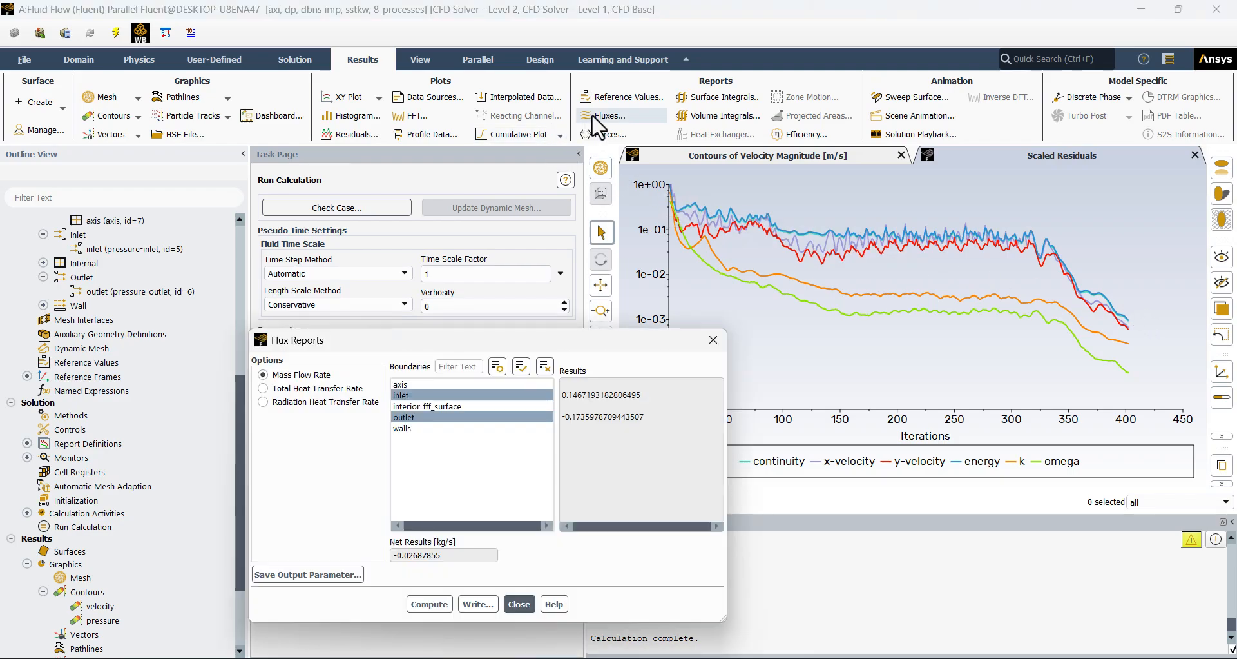
click(442, 603)
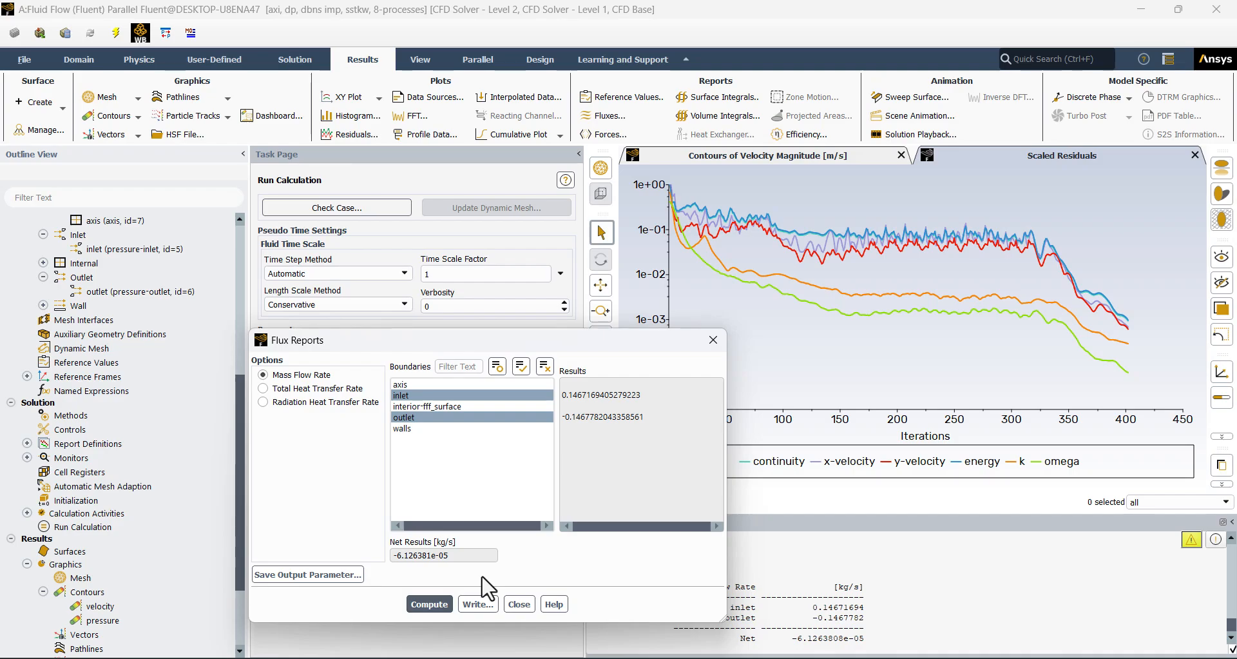
click(508, 602)
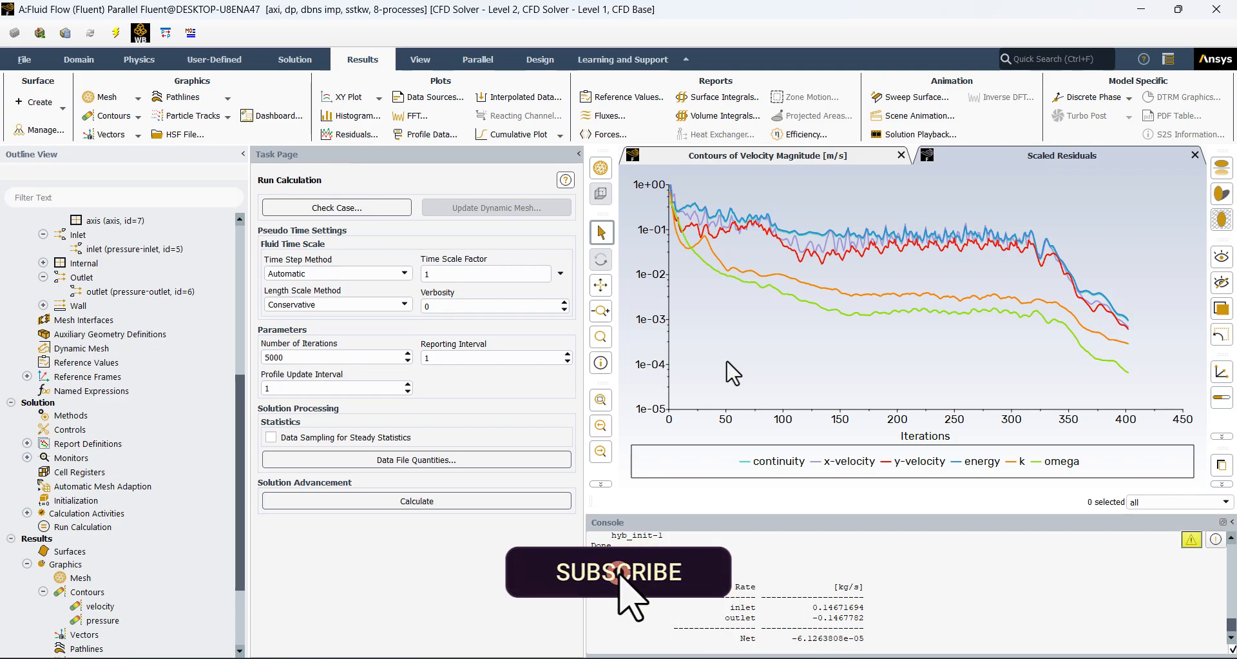
Step: Set the absolute convergence criteria of the continuity, x-velocity, y-velocity, energy, k and omega residuals to 0.0001
click(28, 458)
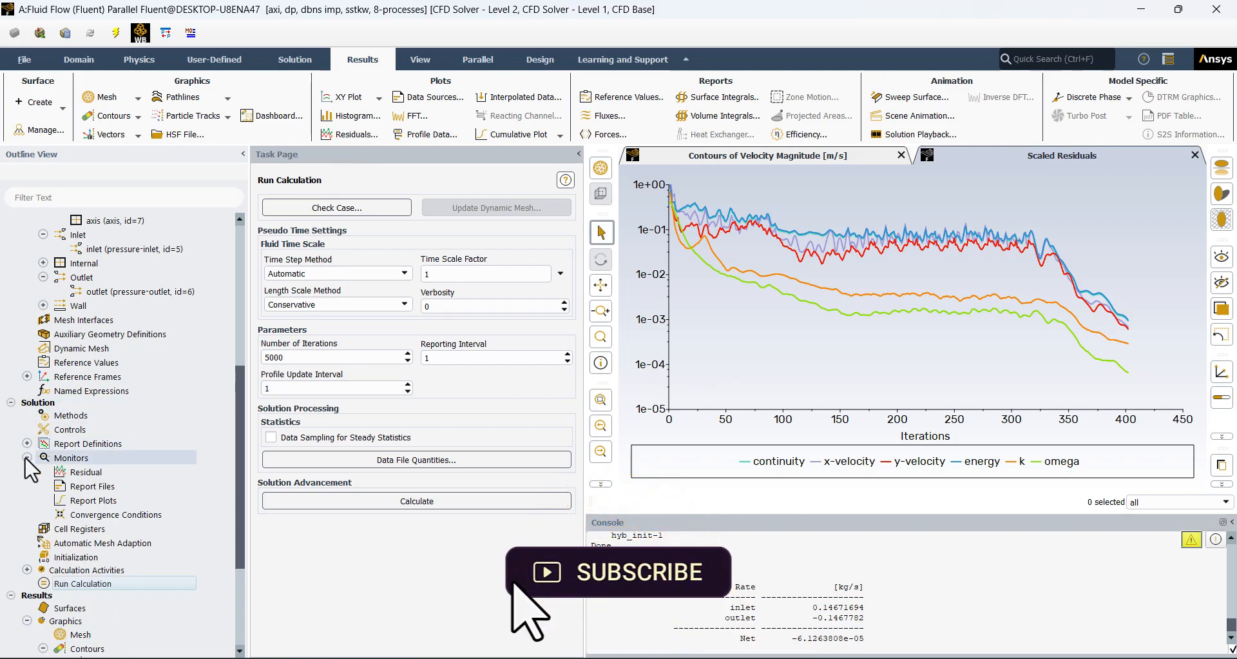
double_click(85, 471)
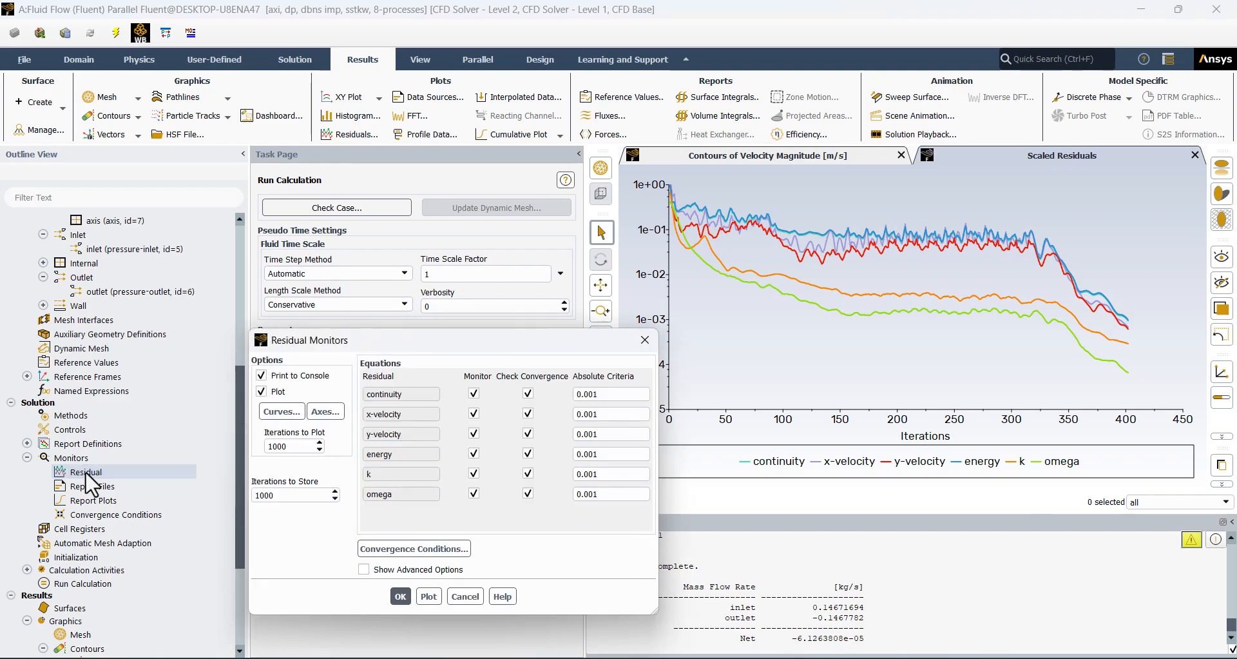
click(591, 394)
text(0)
click(589, 414)
text(0)
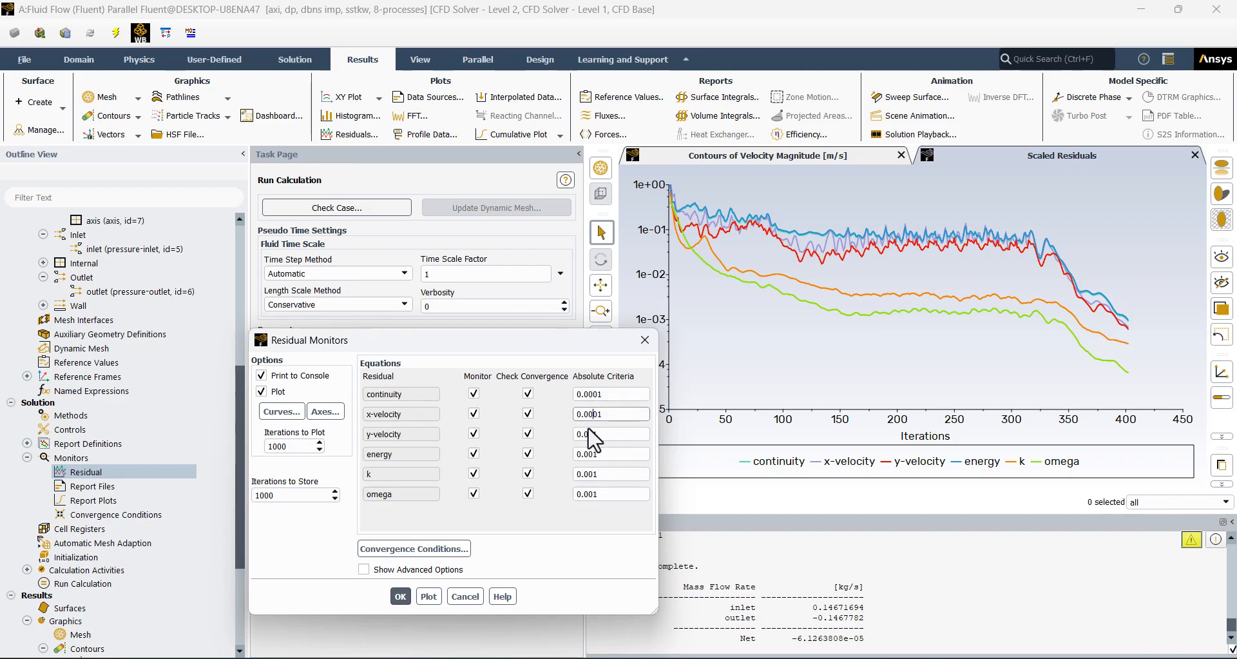
click(589, 434)
text(0)
click(589, 453)
text(0)
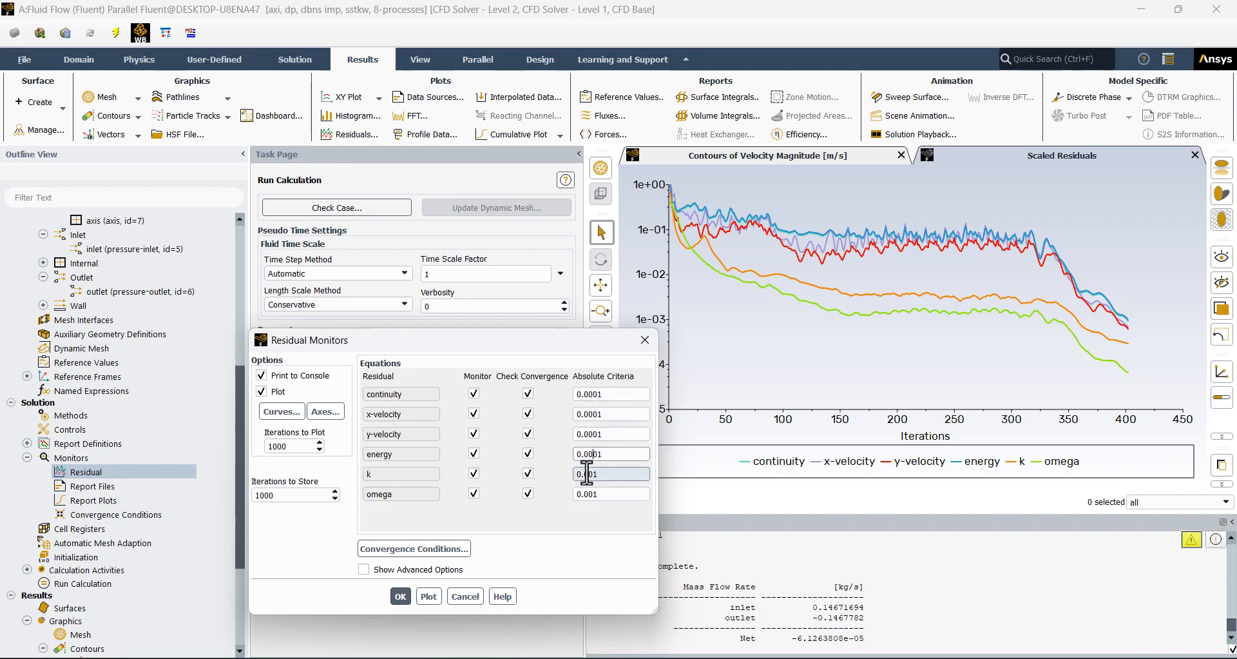
click(590, 473)
text(0)
click(589, 495)
text(0)
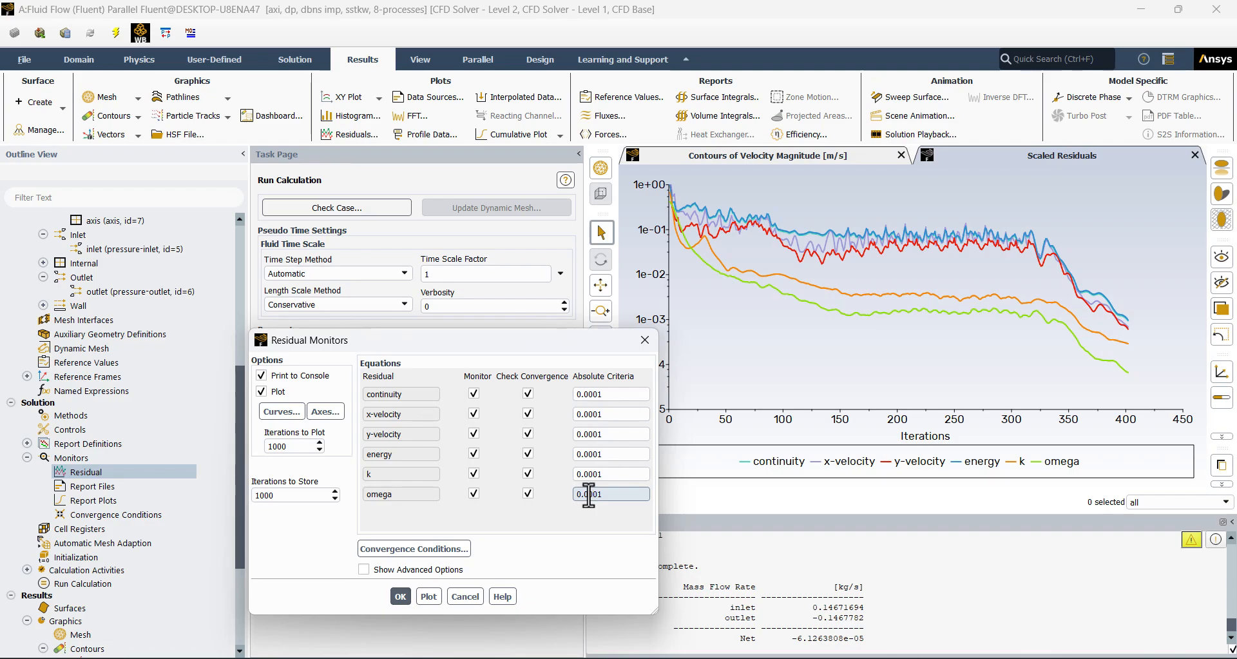
click(400, 595)
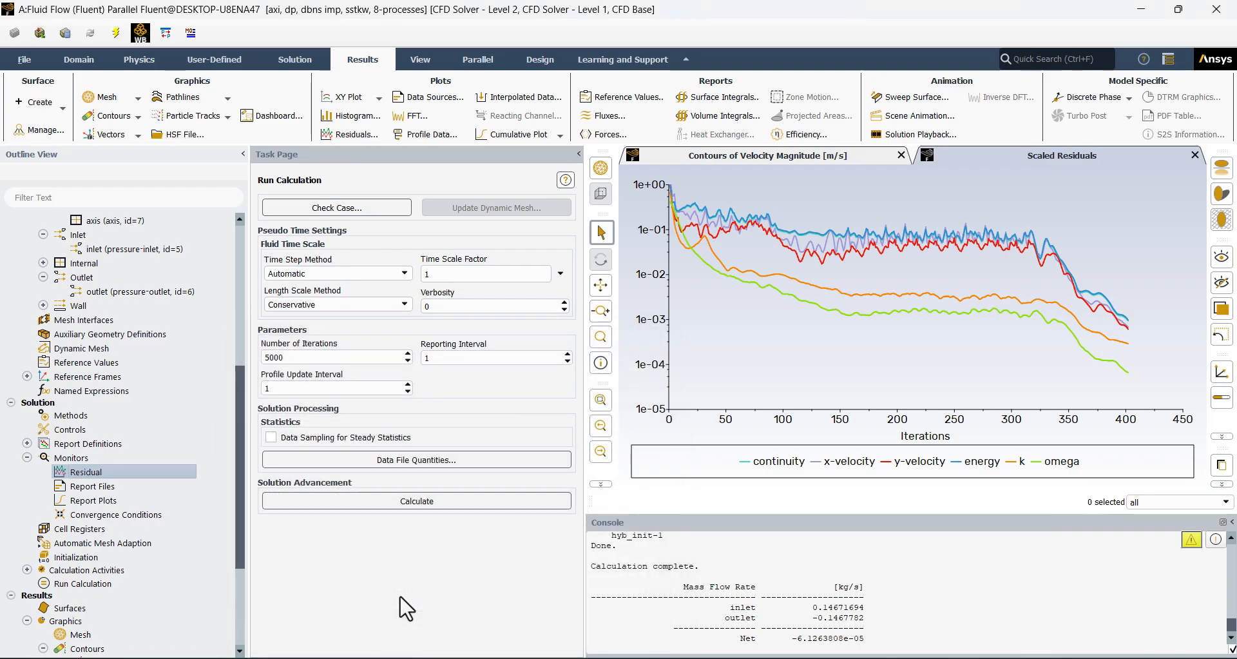
Step: Continue the calculation from the current solution with 5000 iterations
click(417, 513)
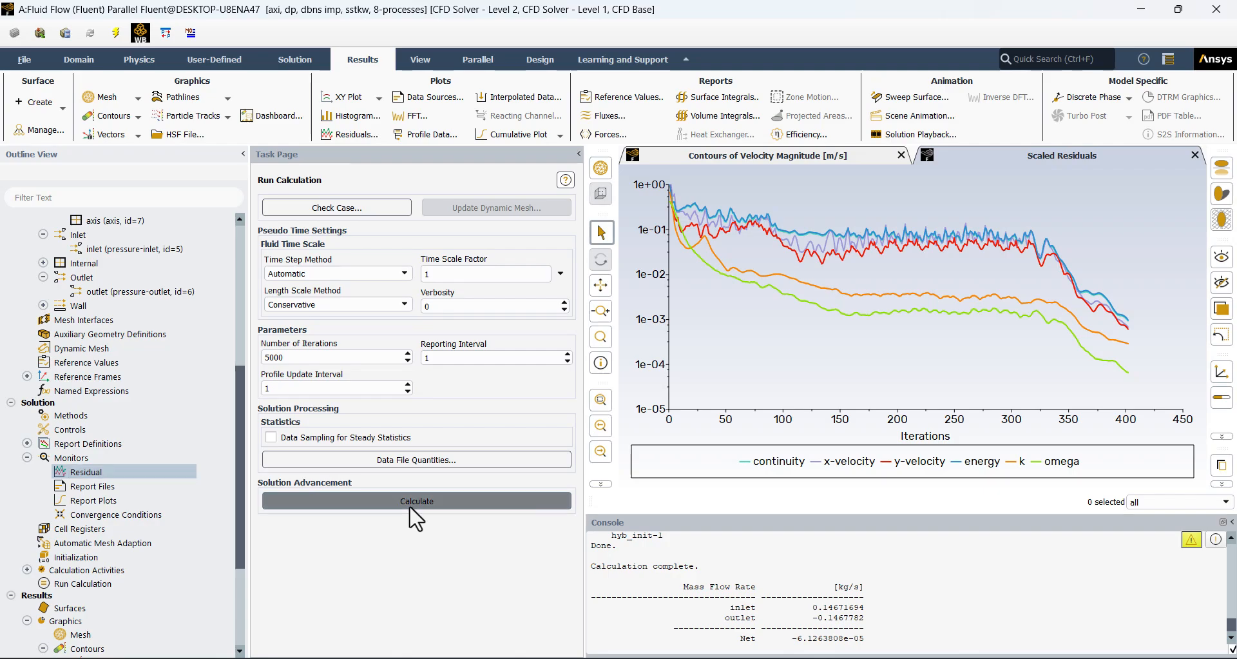
click(358, 423)
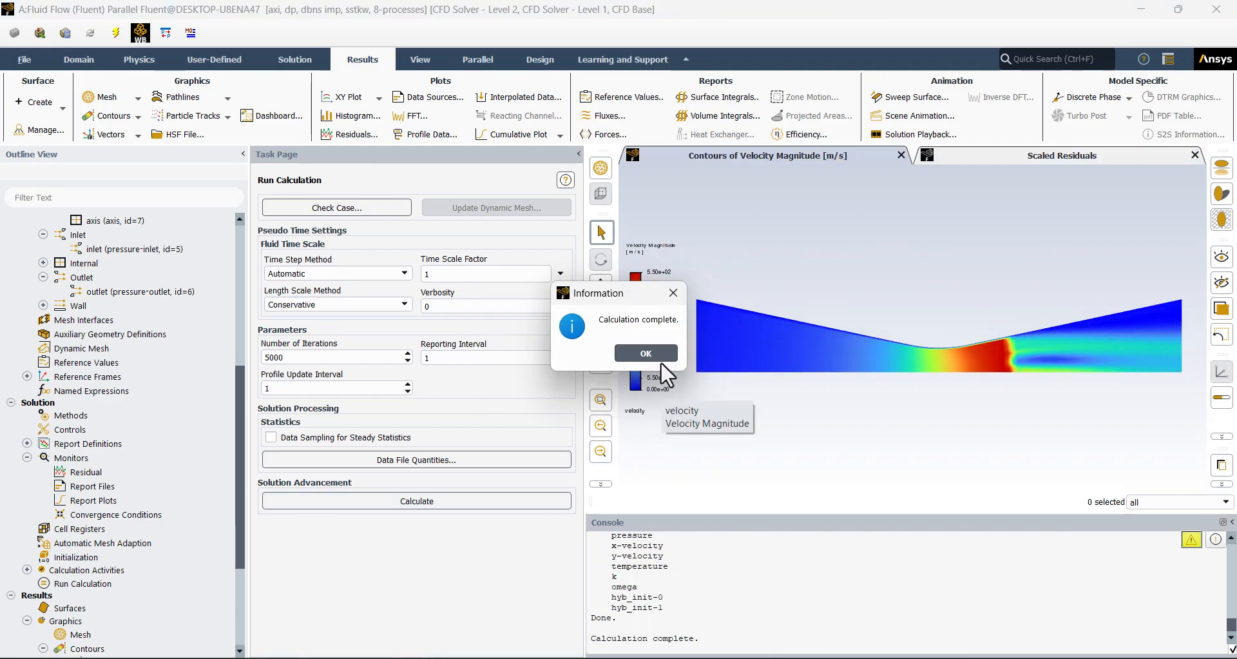
click(647, 353)
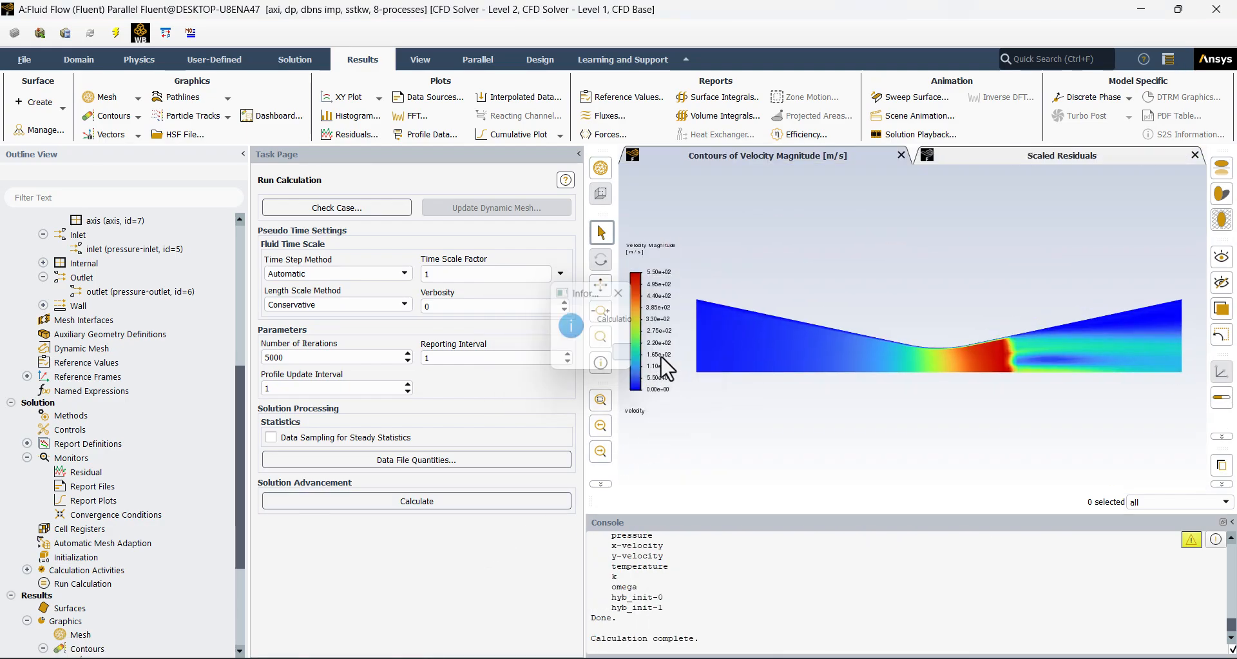
Step: Recompute the inlet and outlet mass flow rates in the flux report for the continued solution
click(614, 116)
click(423, 602)
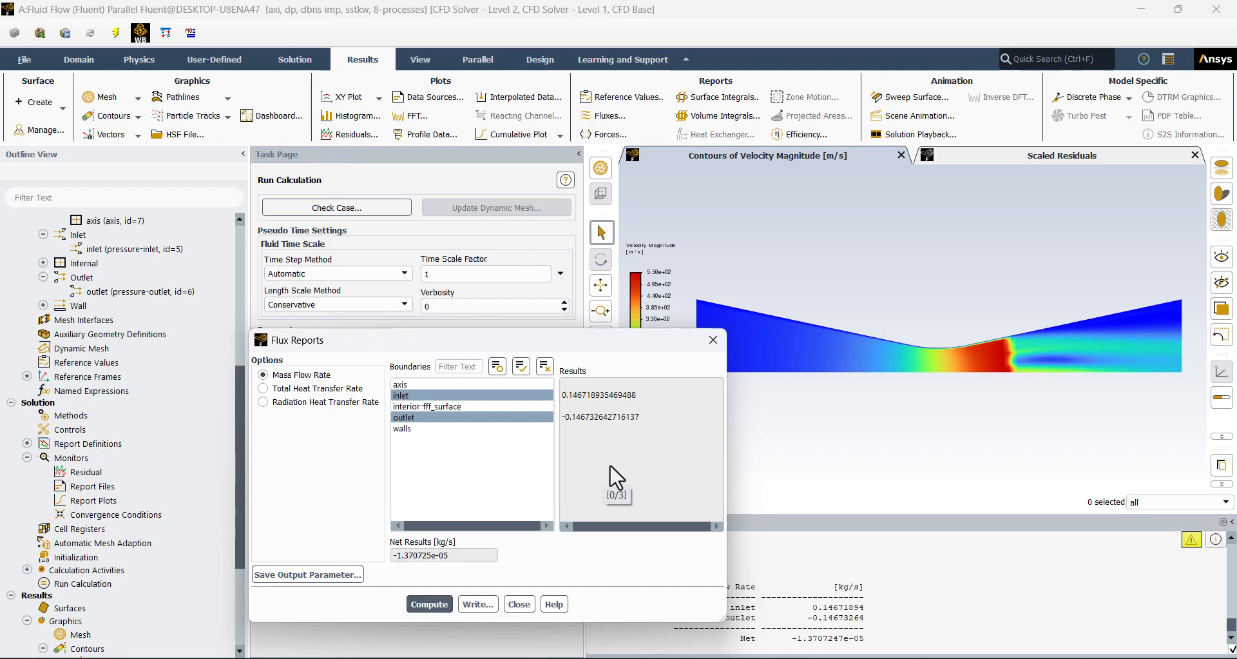
click(713, 340)
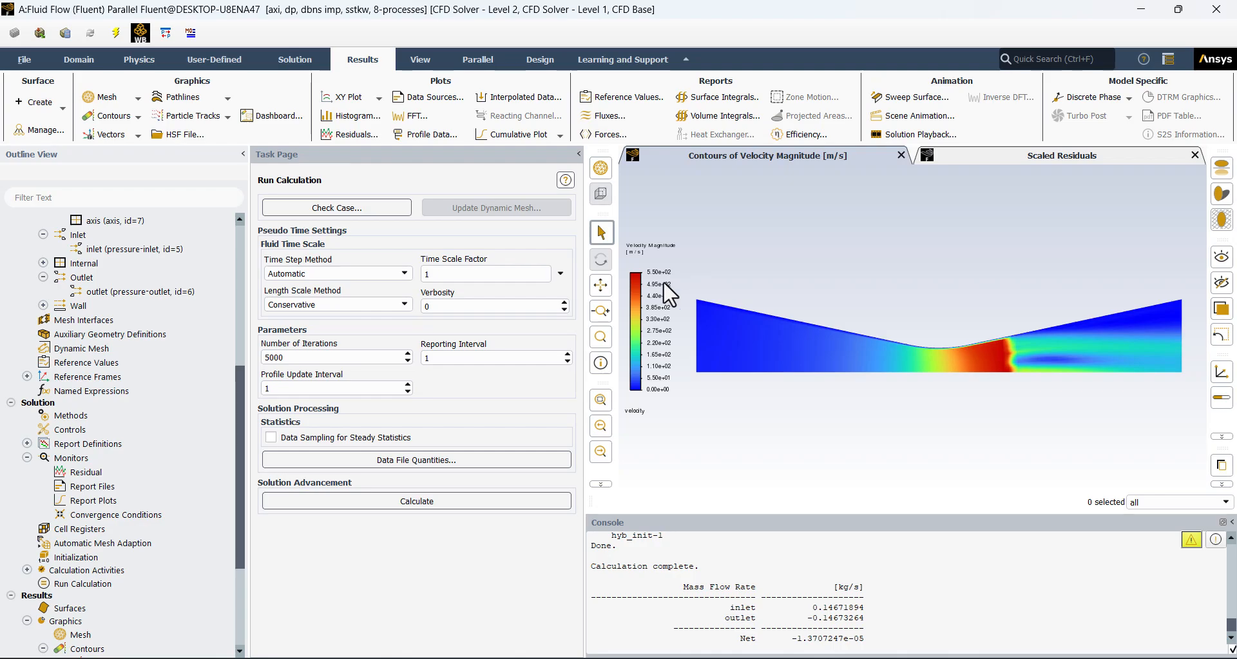
Step: Change the velocity contour to Mach Number on fff_surface, display it and examine the flow around the throat
scroll(29, 631, down, 4)
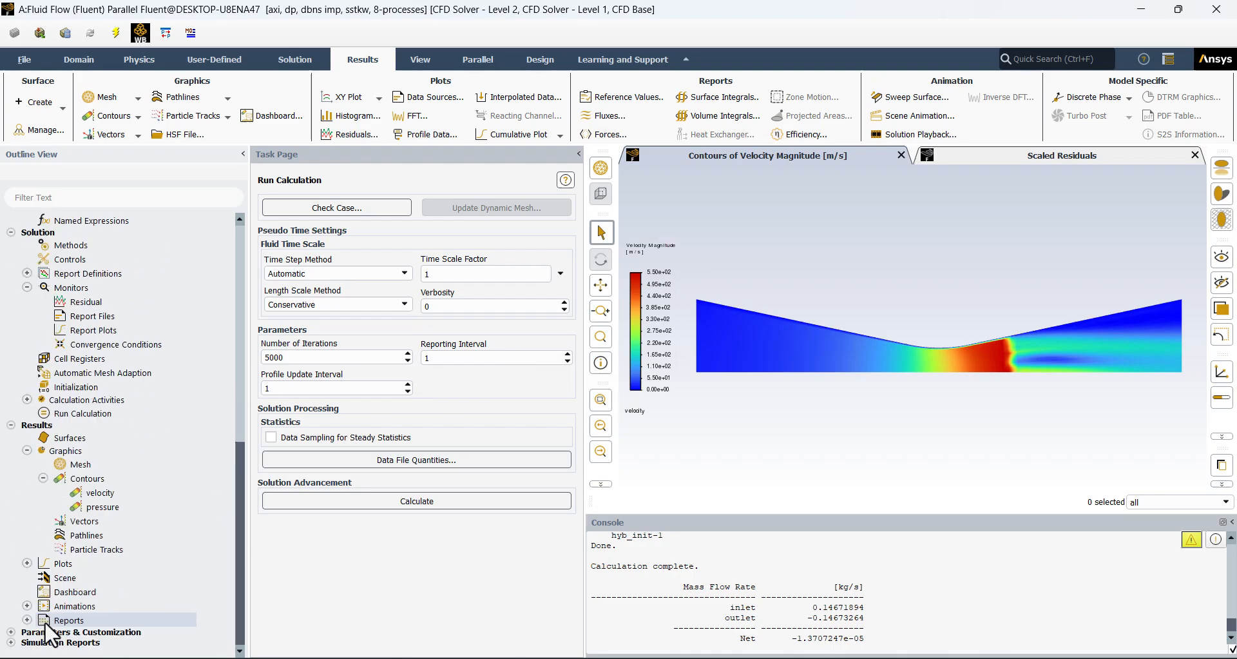
double_click(101, 494)
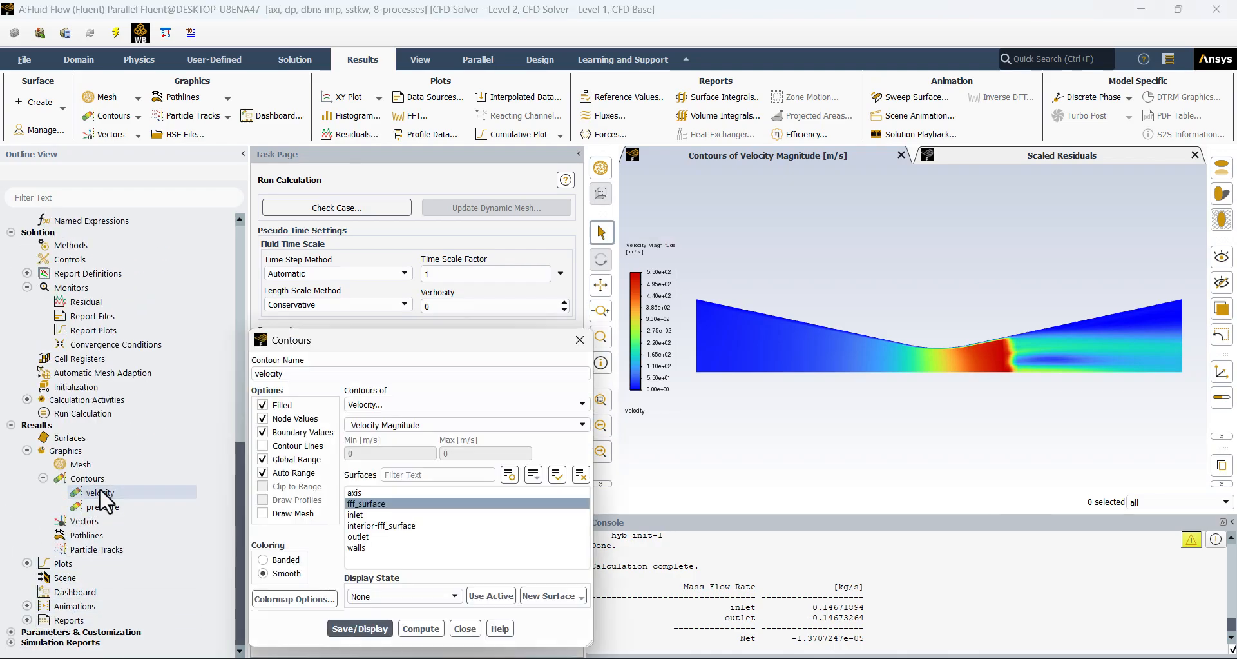
click(581, 422)
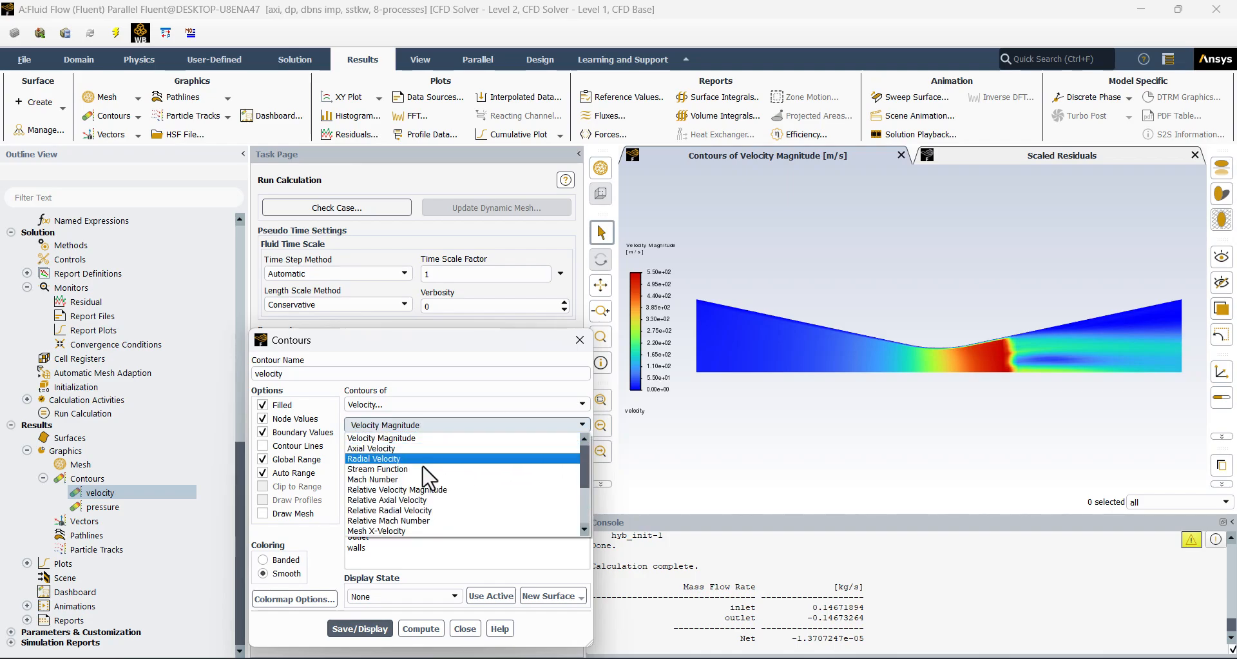
click(416, 479)
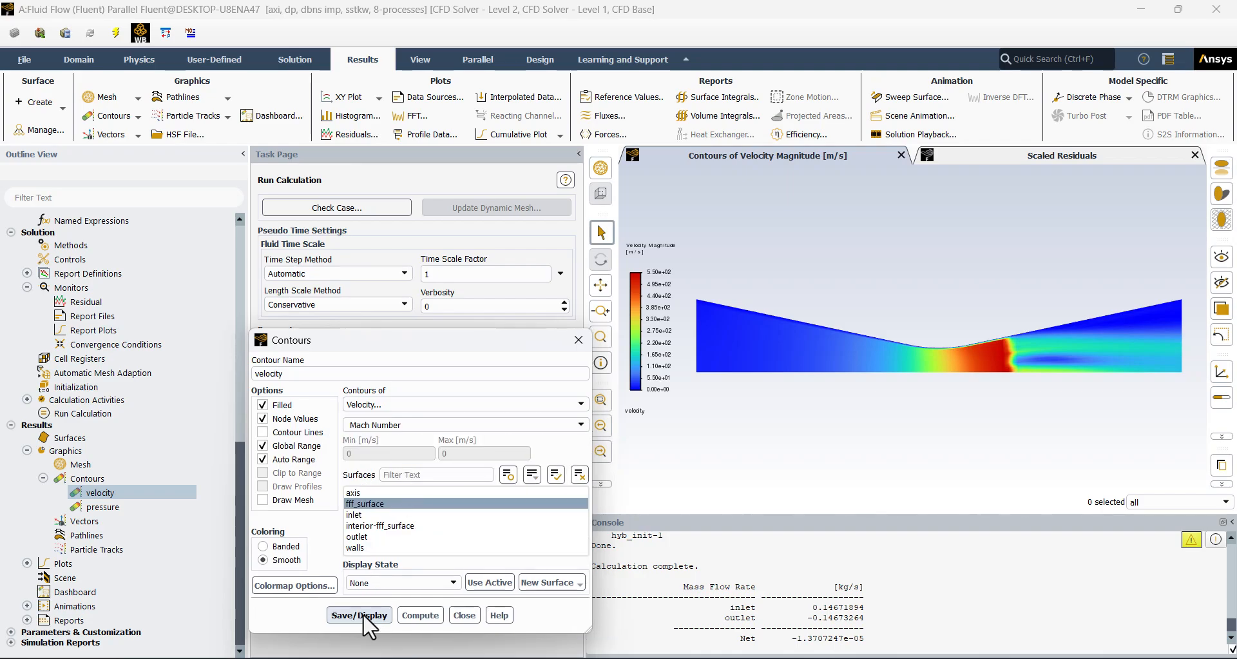
click(359, 615)
click(465, 615)
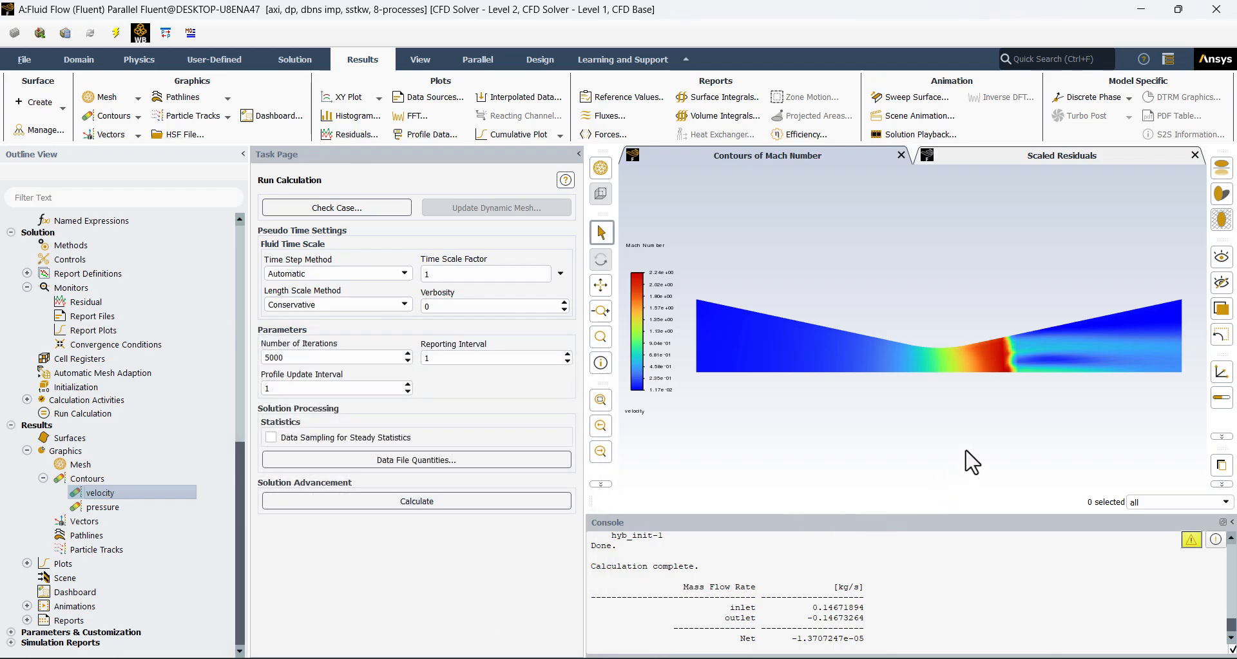
scroll(997, 390, up, 2)
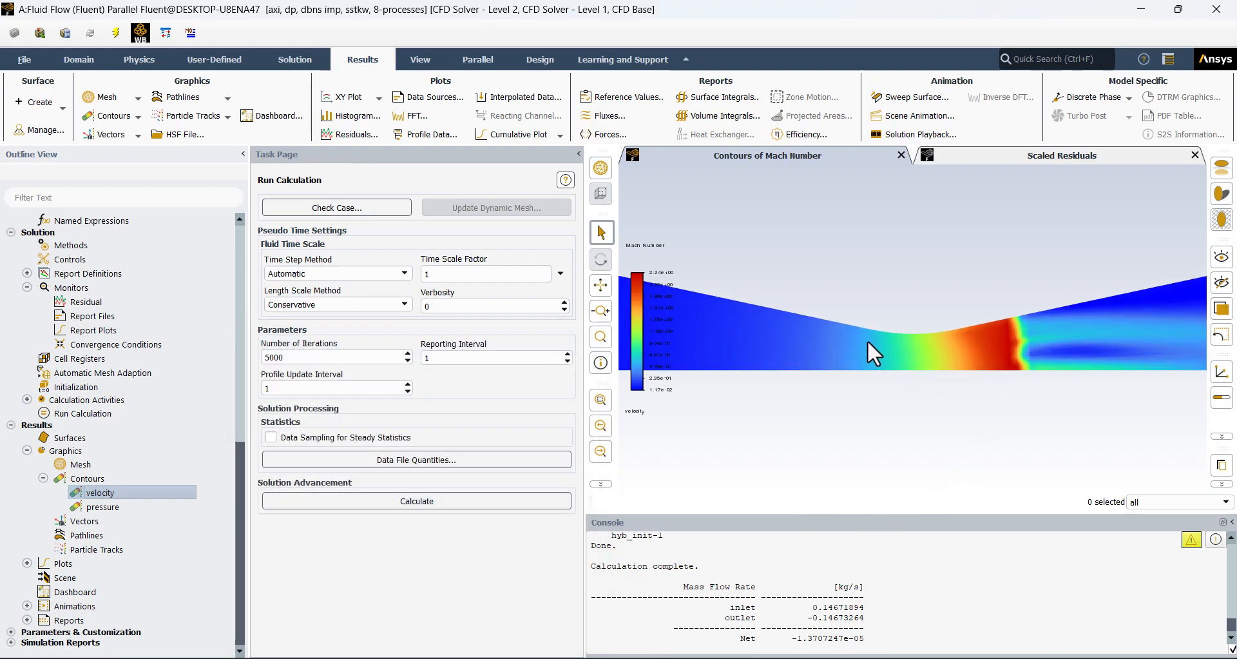
click(861, 258)
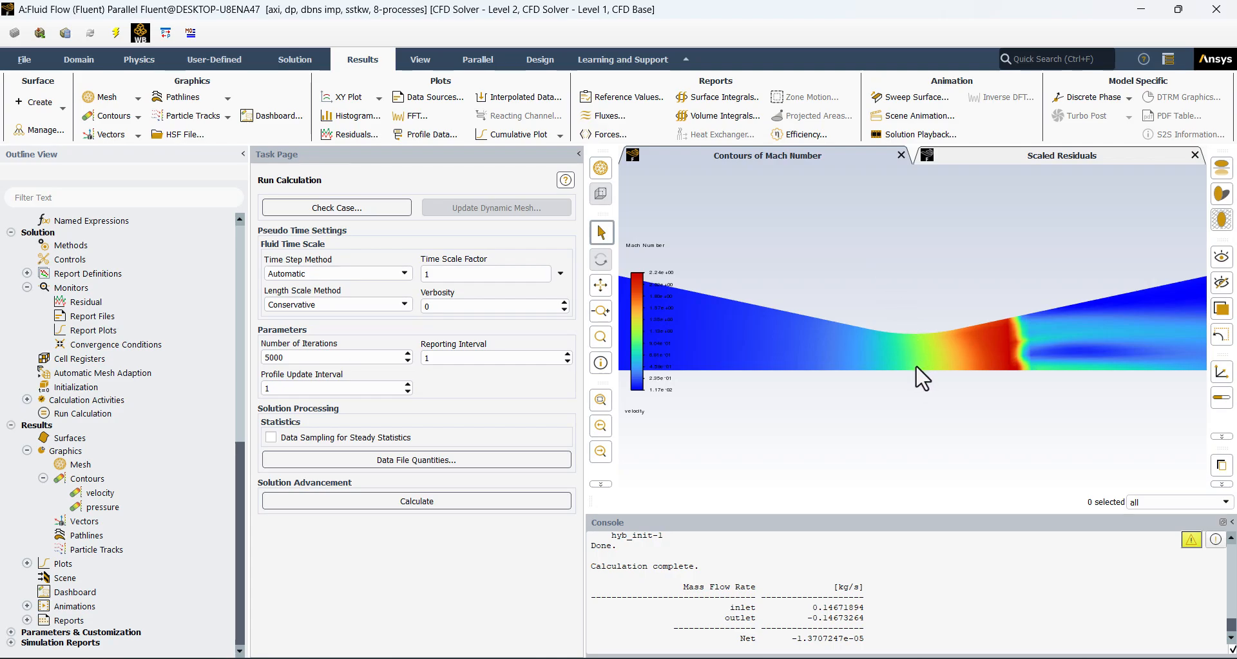
scroll(923, 379, down, 3)
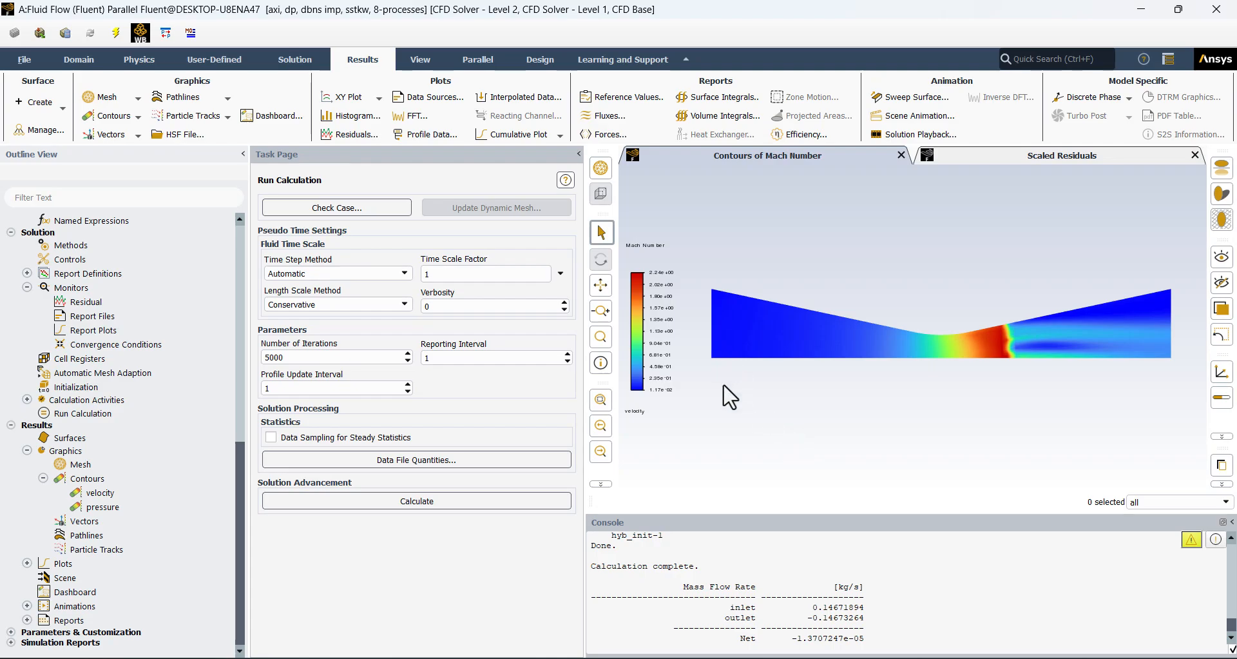
Step: Set the gauge total pressure of the inlet boundary to 150000 Pa and apply it
scroll(88, 490, up, 5)
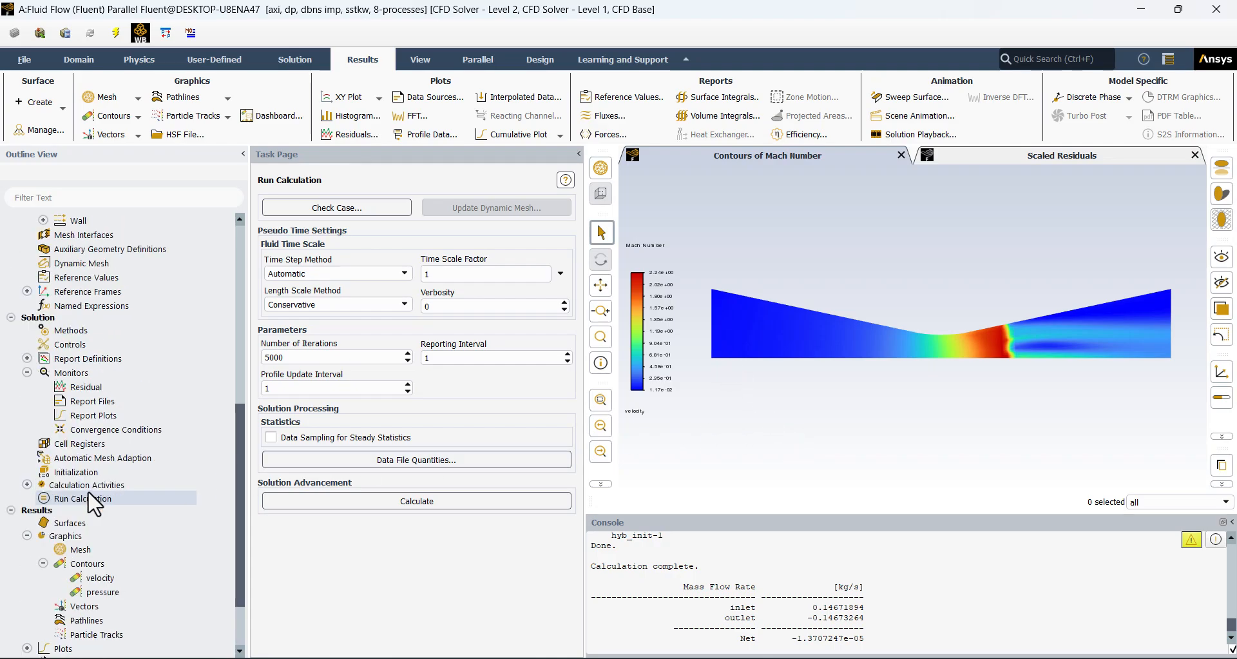
double_click(110, 285)
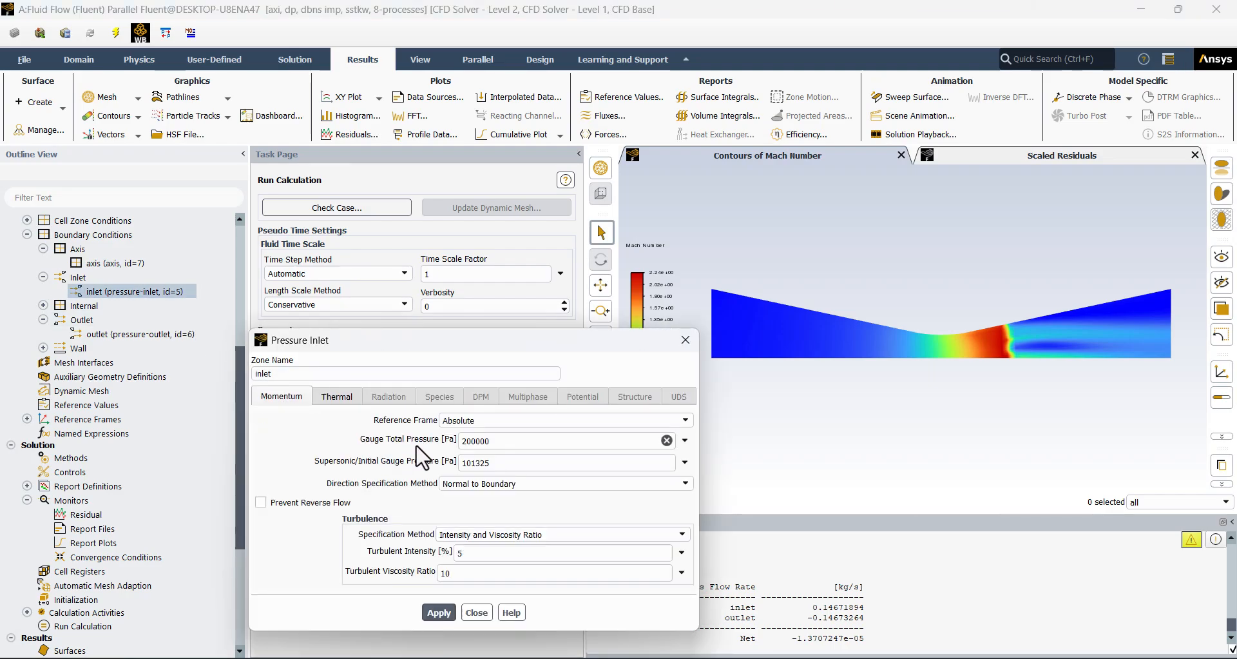
drag(472, 441, 451, 441)
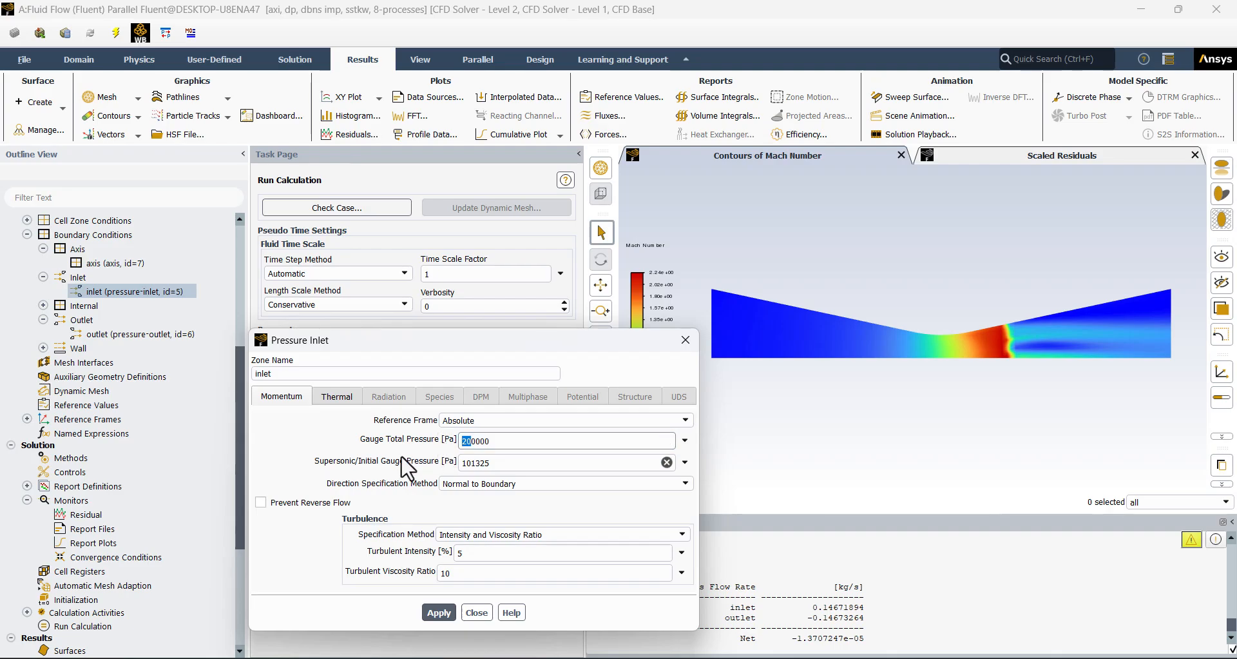
text(15)
click(439, 612)
click(477, 612)
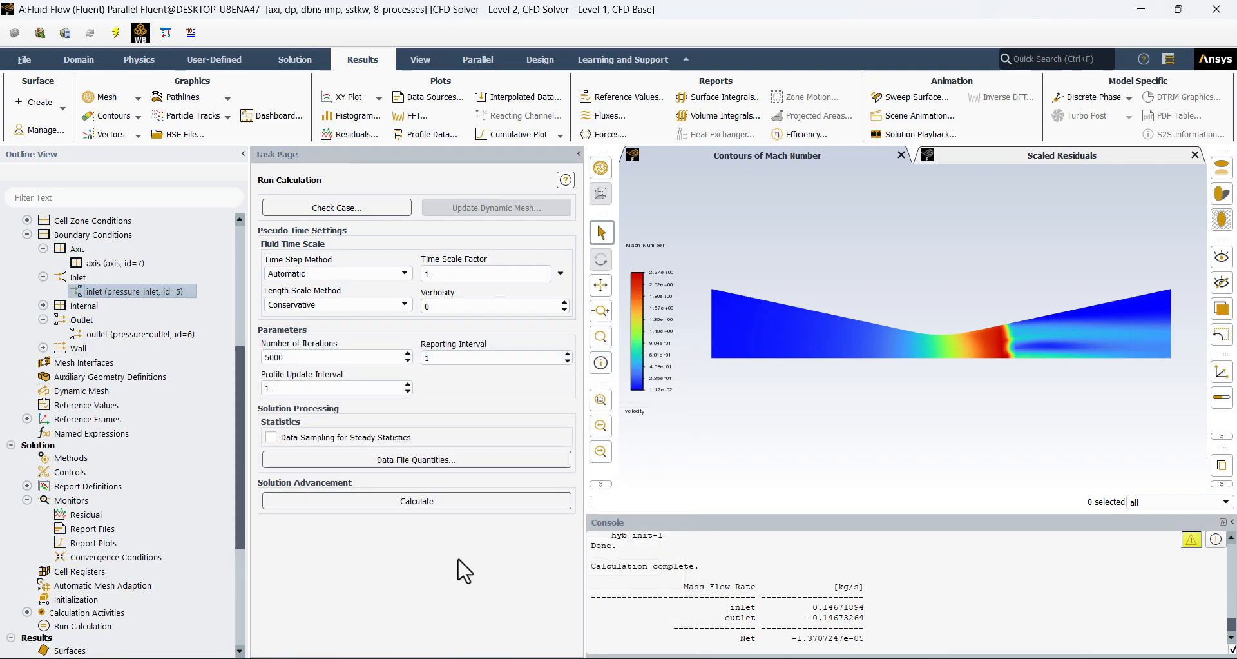
Step: Reinitialize the solution with the hybrid method, discarding the existing data, and run FMG initialization with 5 levels and a Courant number of 0.75
click(80, 601)
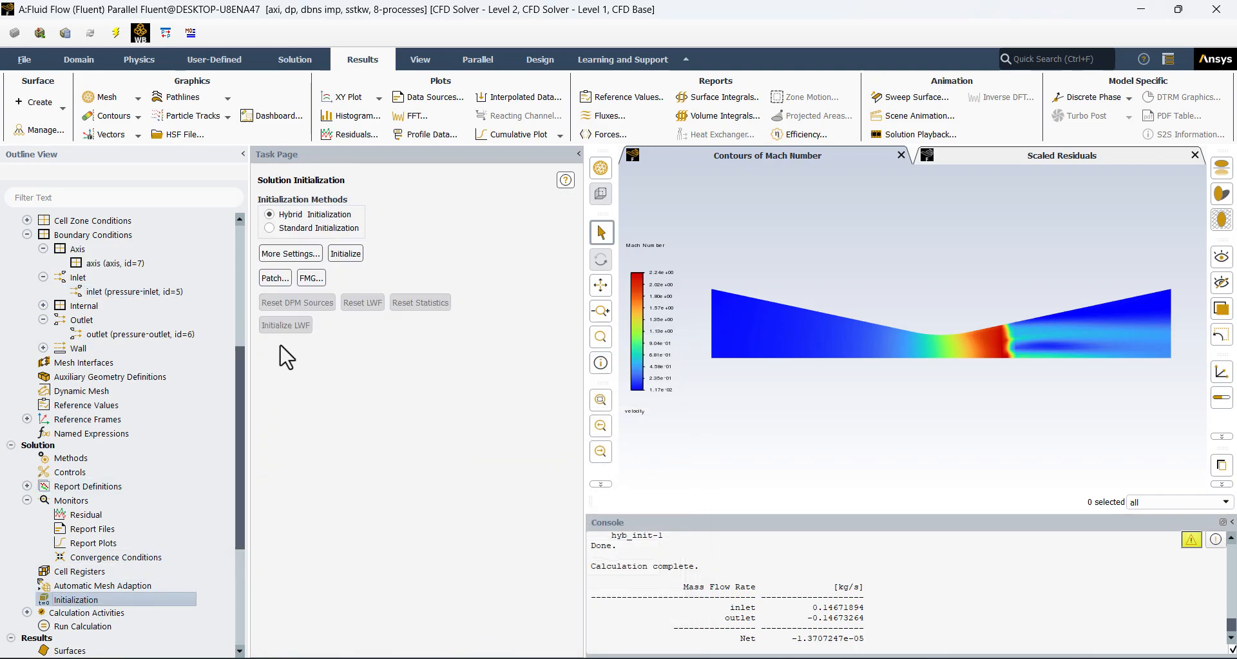
click(348, 253)
click(648, 359)
click(312, 278)
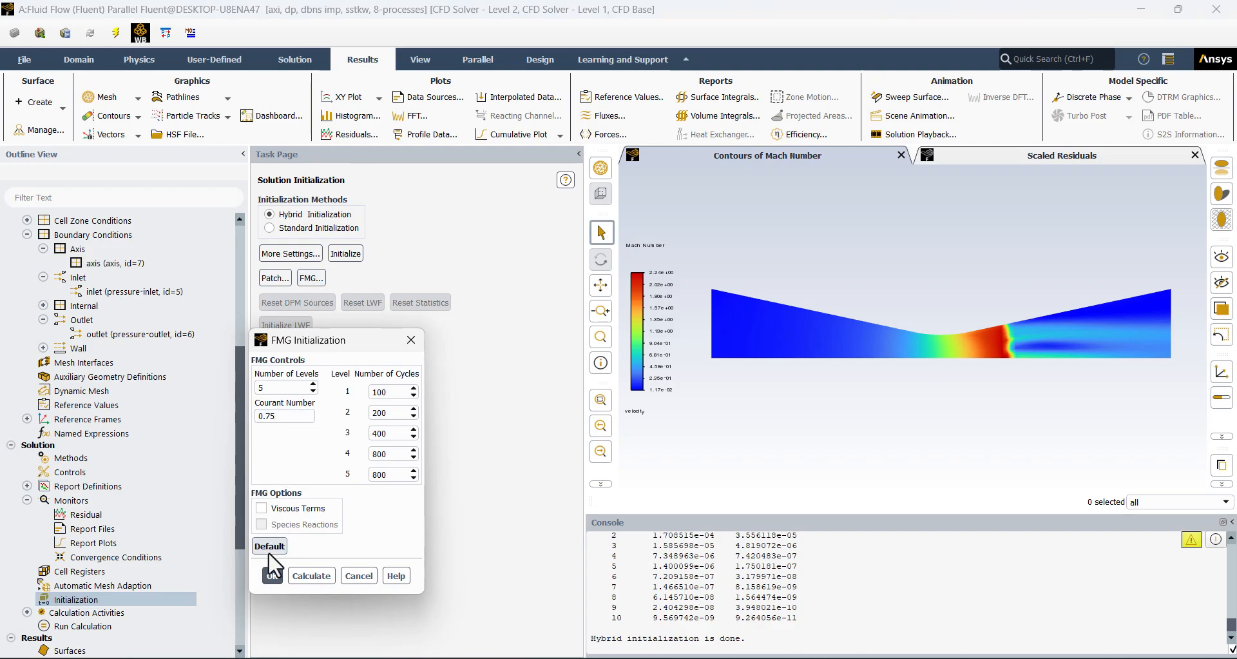
click(311, 575)
click(272, 575)
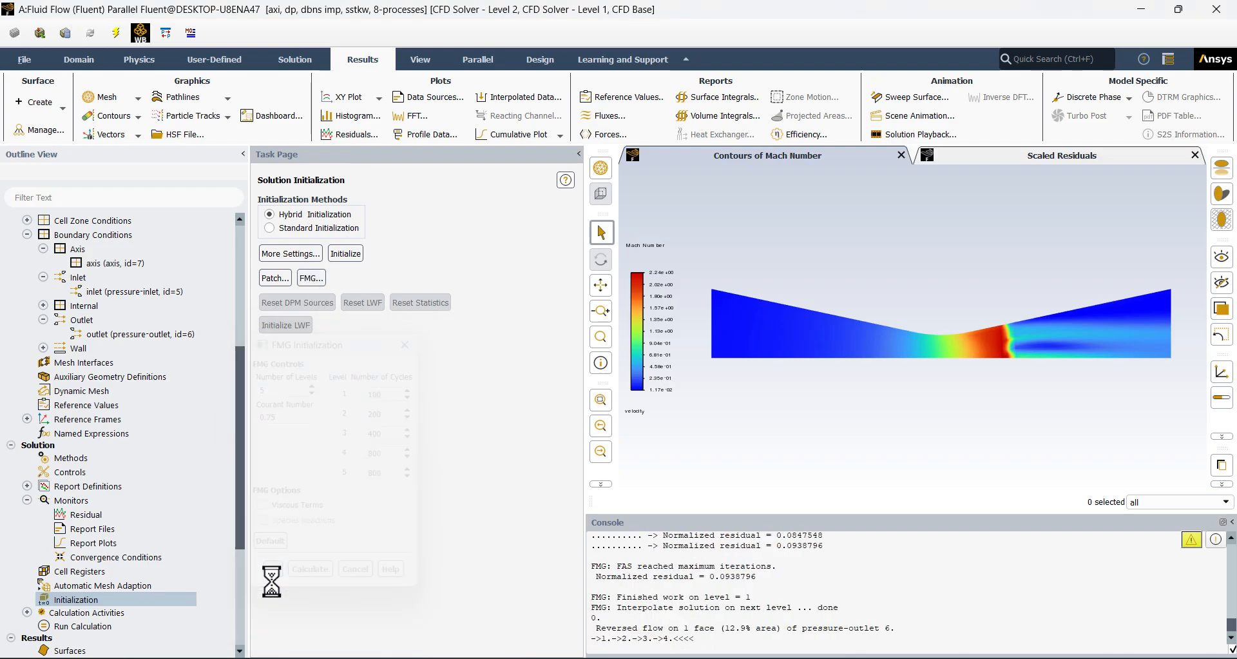
Step: Run the calculation for 5000 iterations with the new inlet pressure and inspect the updated Mach number contour
click(139, 626)
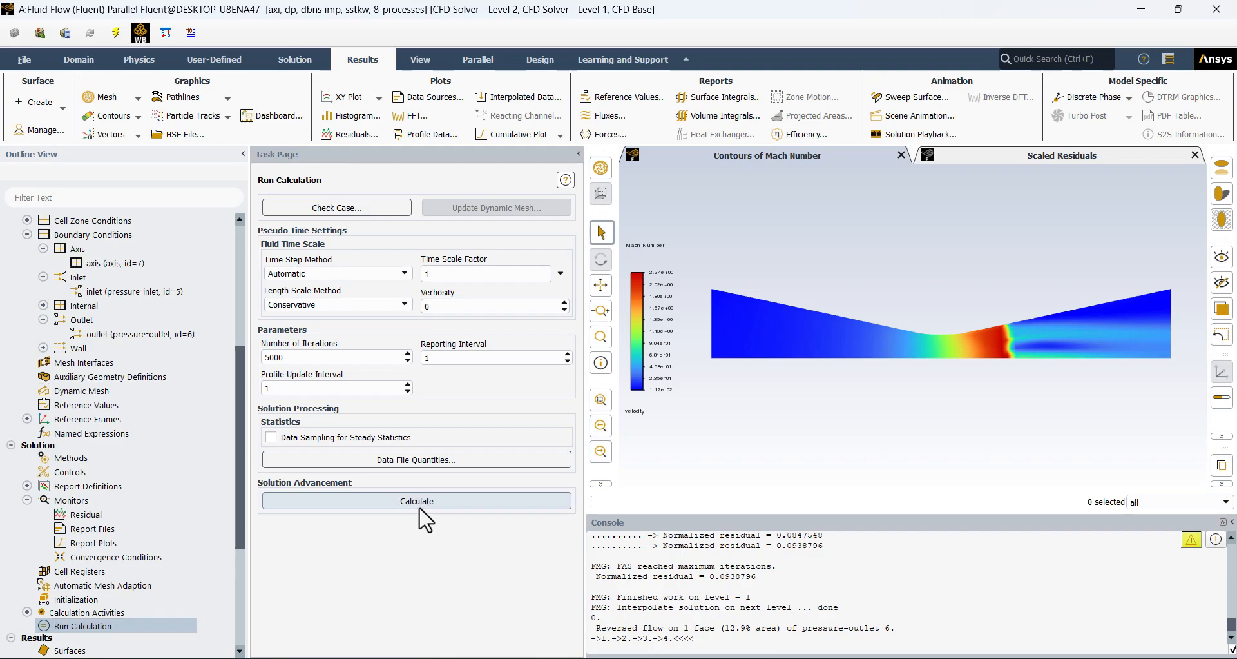
click(420, 502)
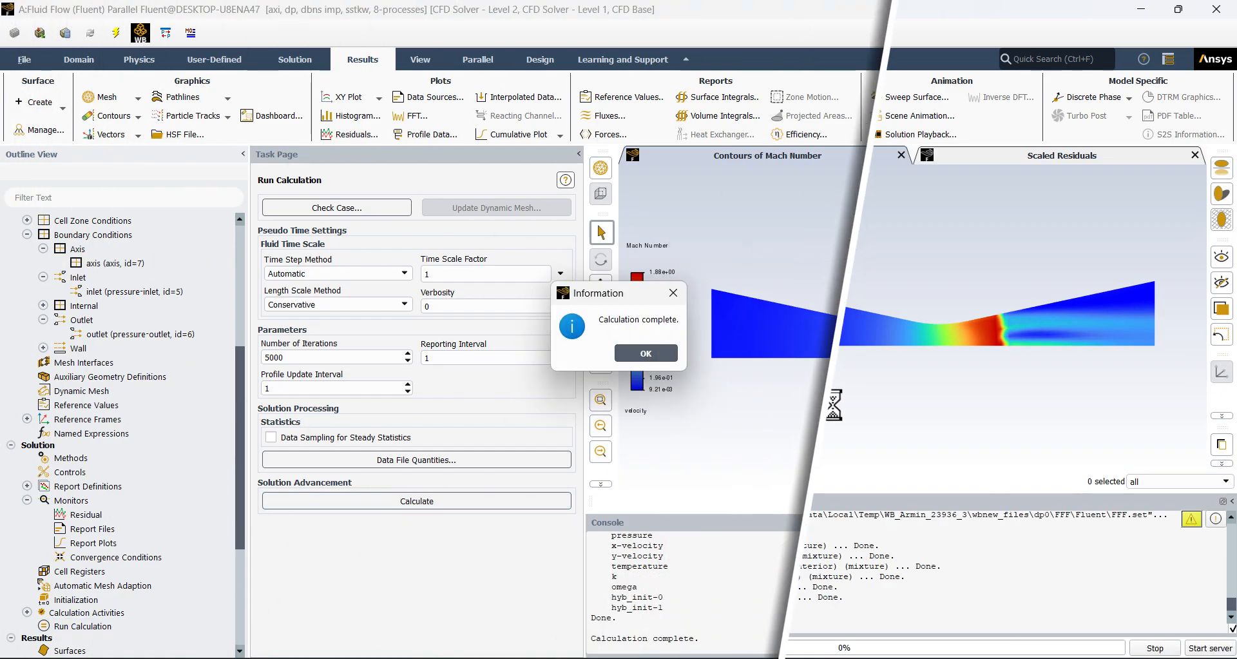
click(646, 355)
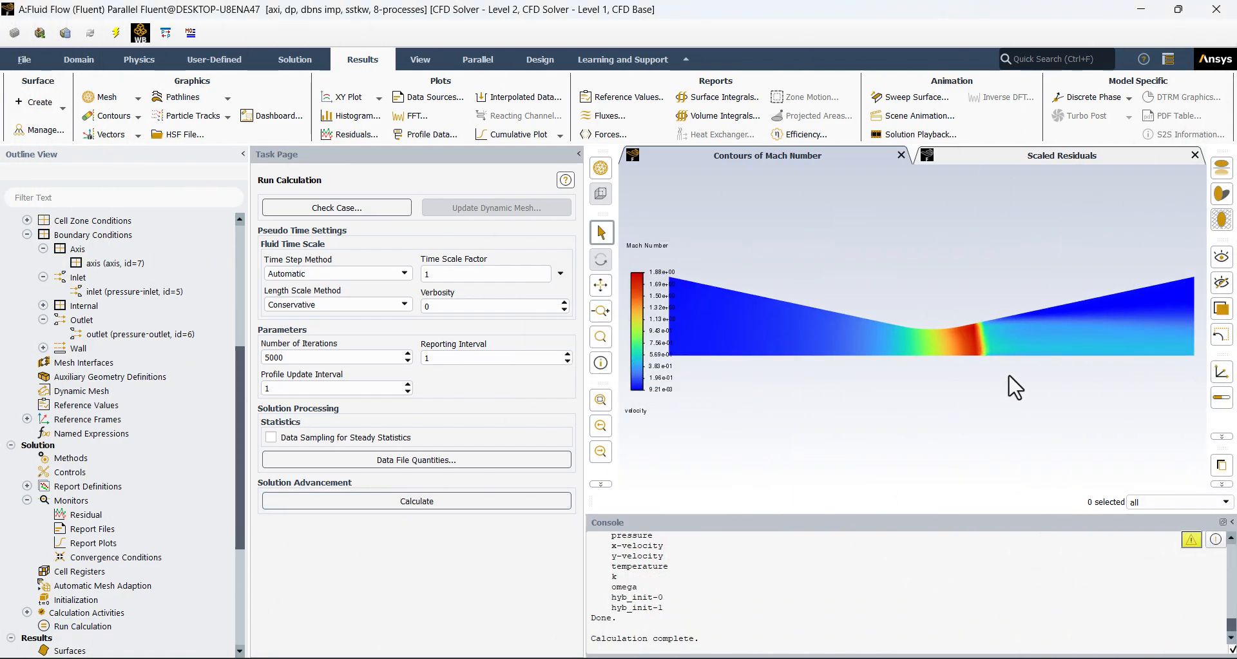
scroll(1010, 377, down, 1)
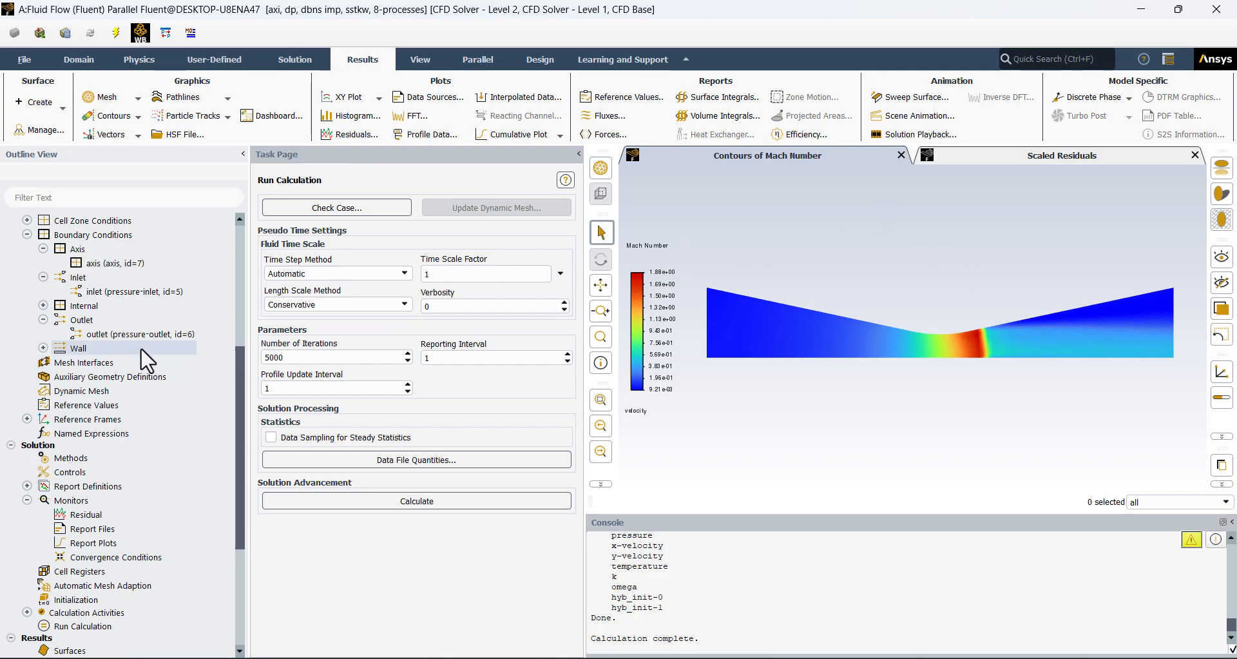
Step: Set the gauge pressure of the outlet boundary to 40000 Pa and apply it
double_click(119, 334)
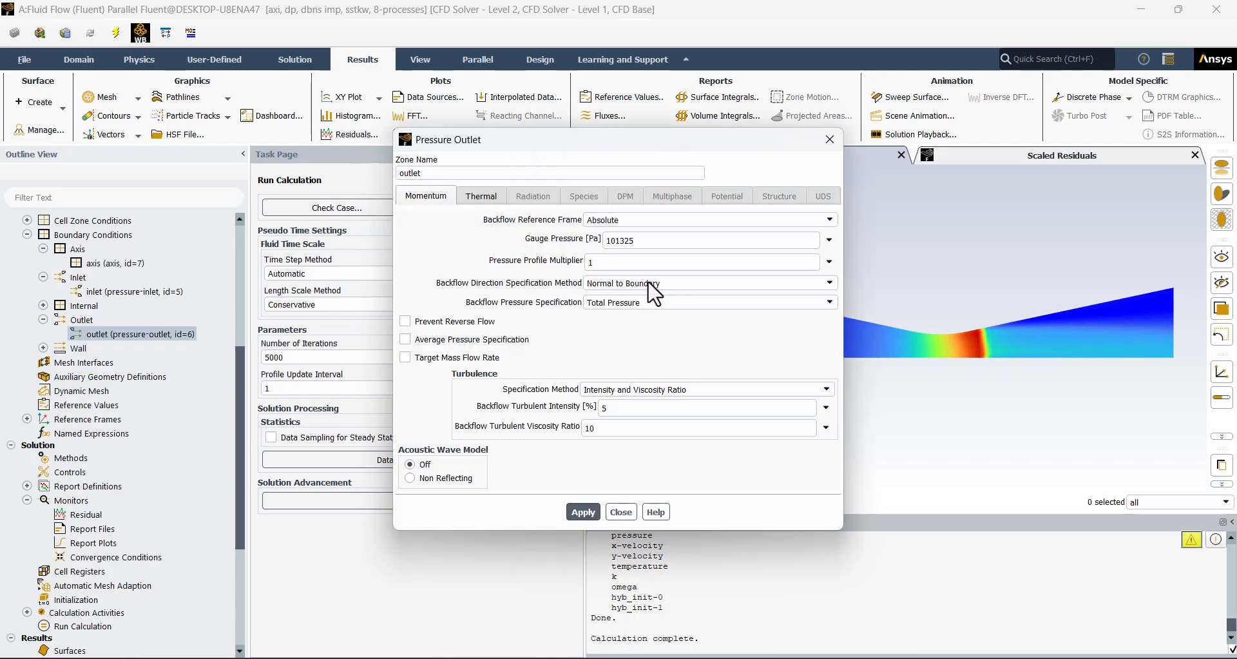
double_click(651, 239)
text(40000)
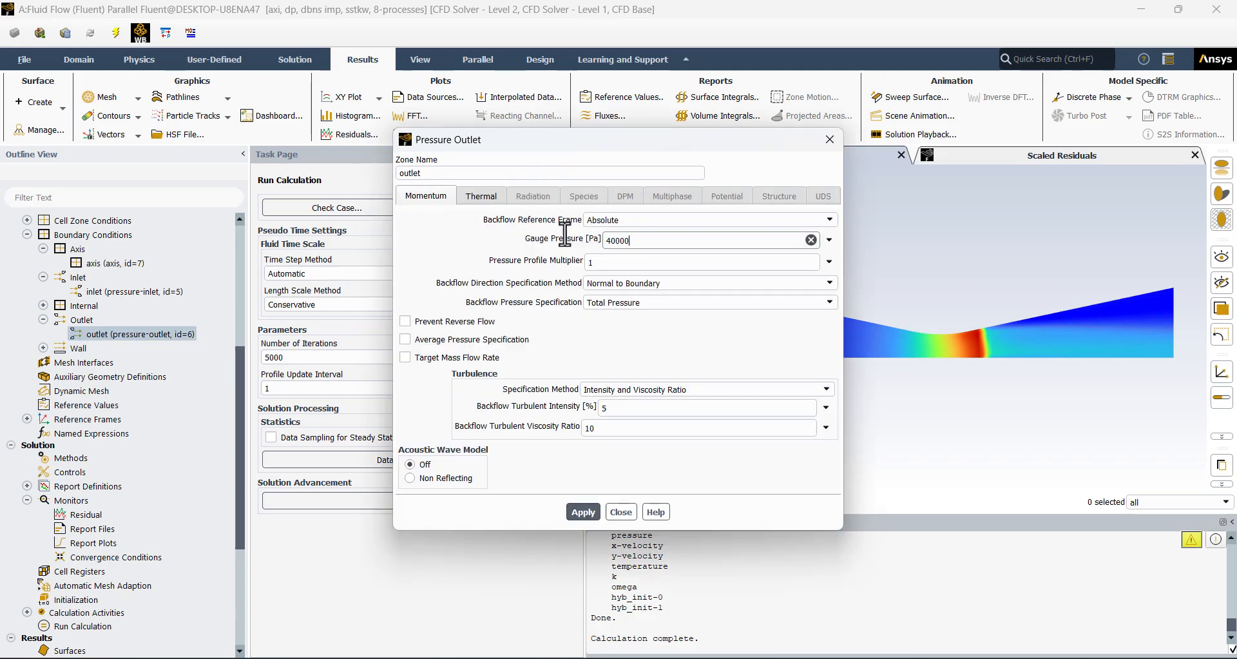
click(584, 512)
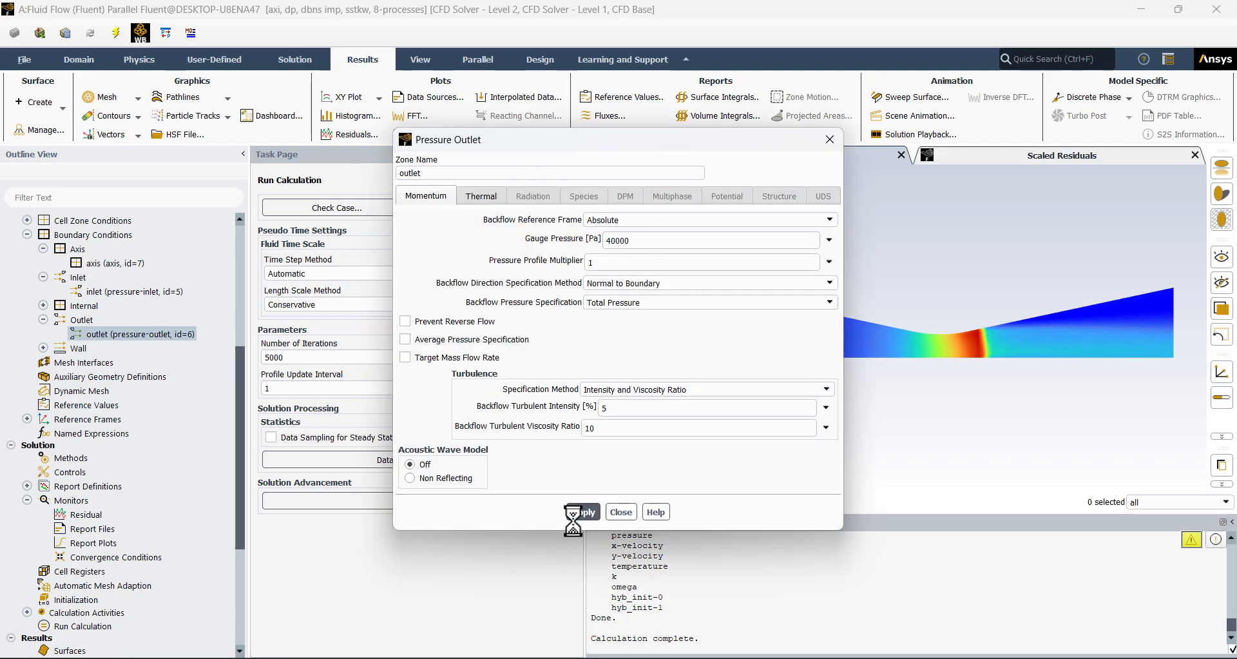
click(622, 512)
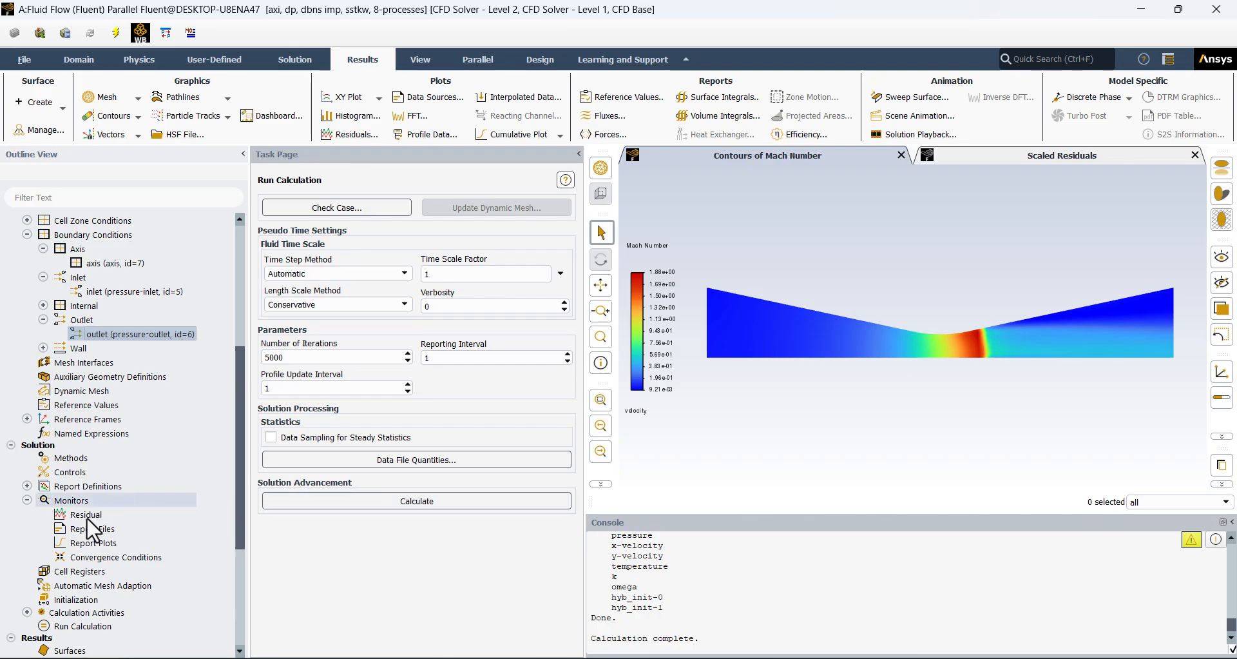
Step: Reinitialize the solution with the hybrid method, discarding the unsaved data, and run FMG initialization using 5 levels and Courant number 0.75
click(75, 600)
click(345, 253)
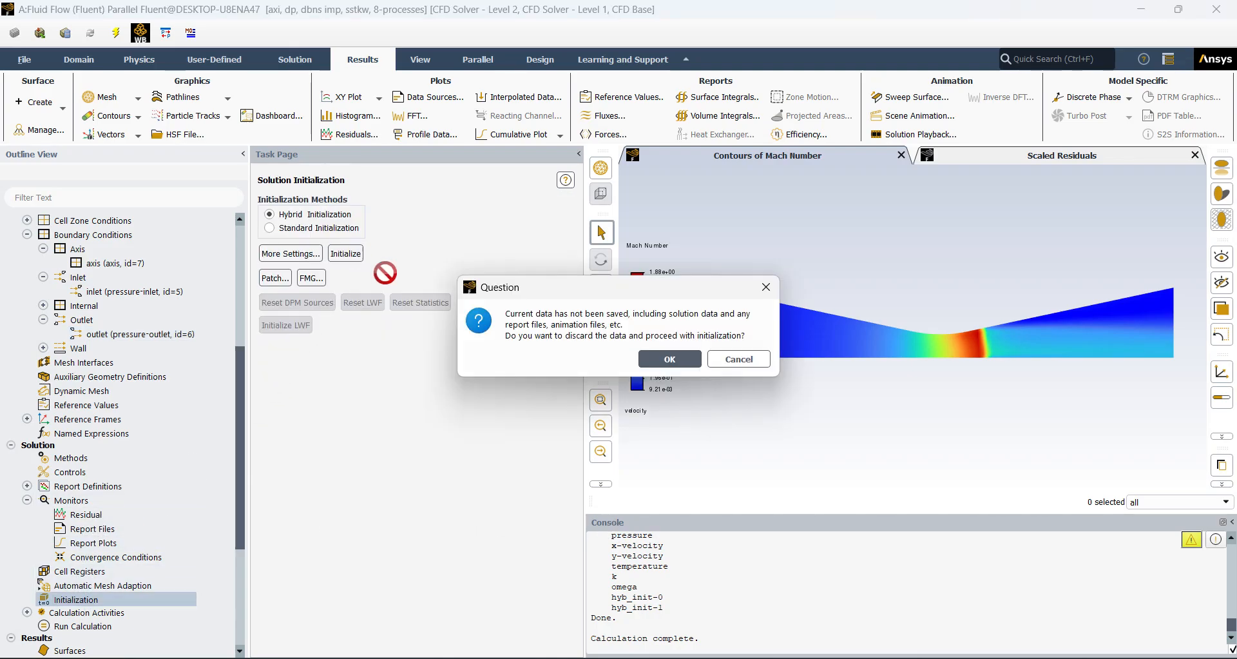
click(655, 358)
click(312, 278)
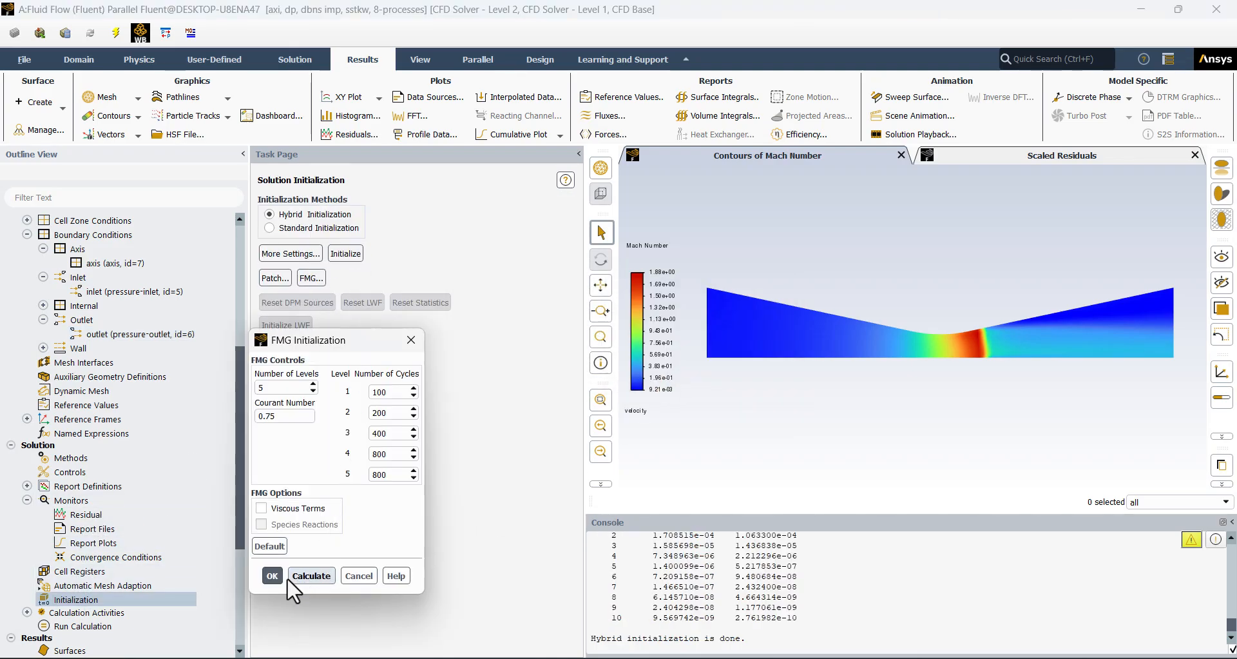
click(310, 576)
Step: Run the calculation for 5000 iterations with the new outlet pressure and update the Mach number contour
click(90, 626)
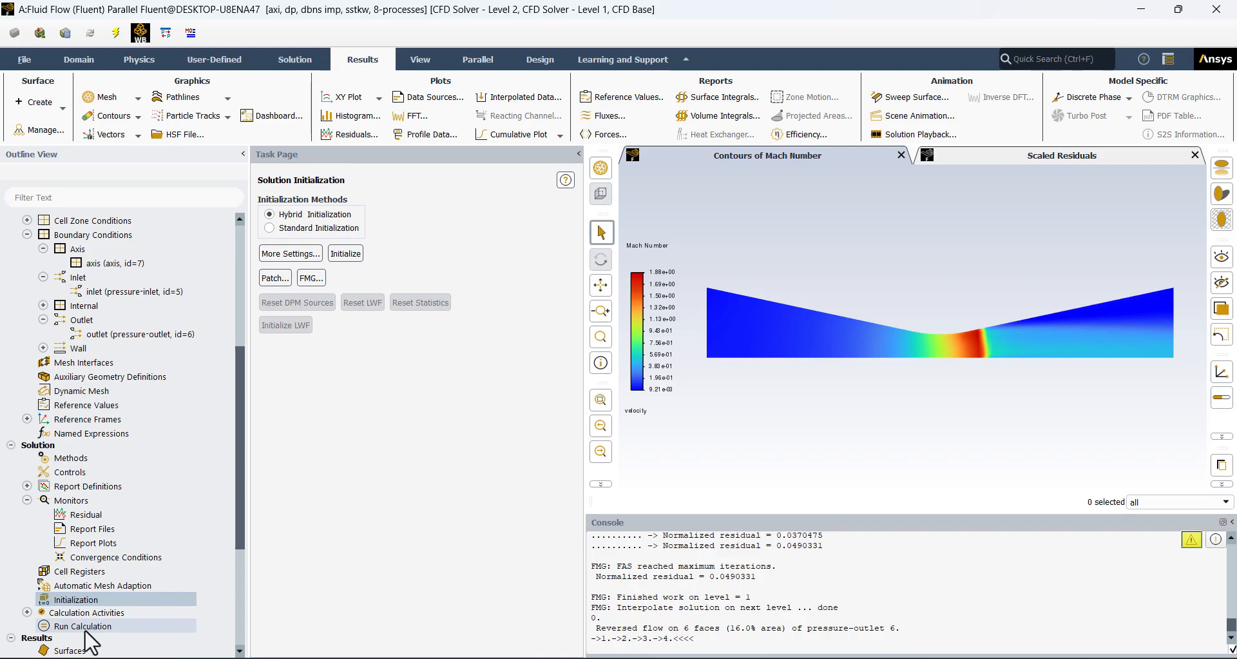
click(320, 500)
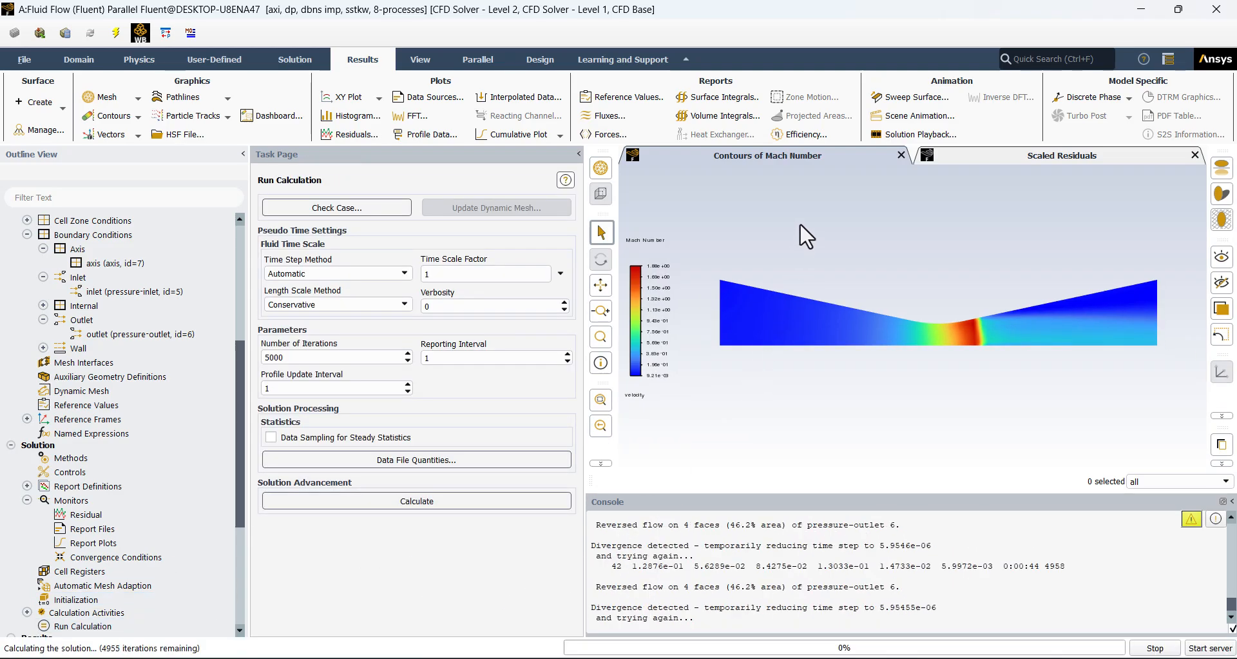
click(646, 352)
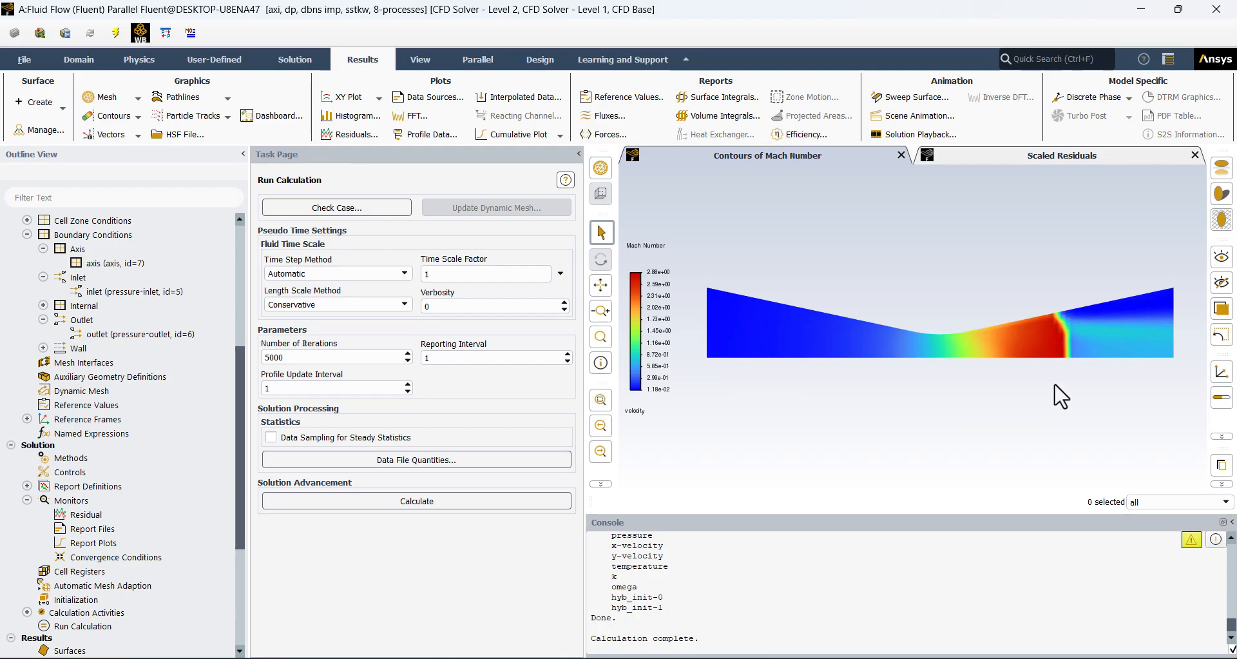